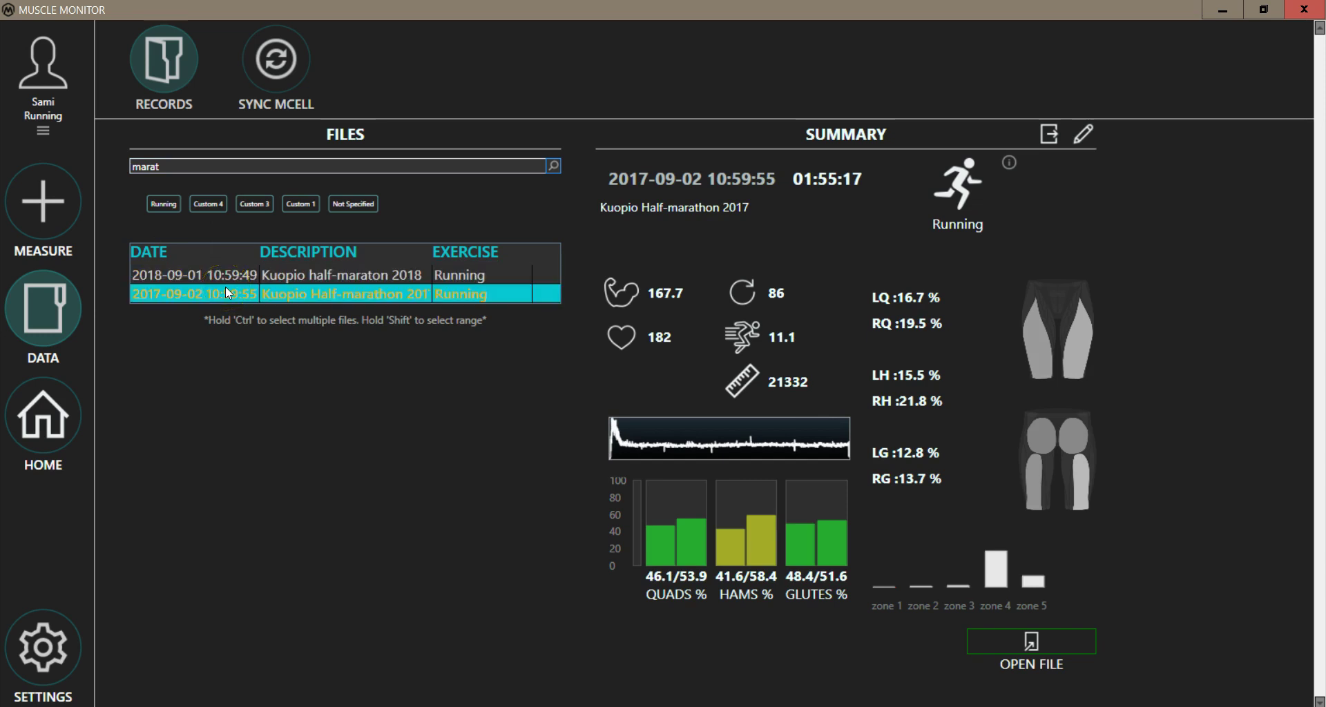
- Open the 2018 and 2017 Kuopio half-marathon recordings in separate windows arranged side by side
{"action": "left_click", "coordinate": [228, 277]}
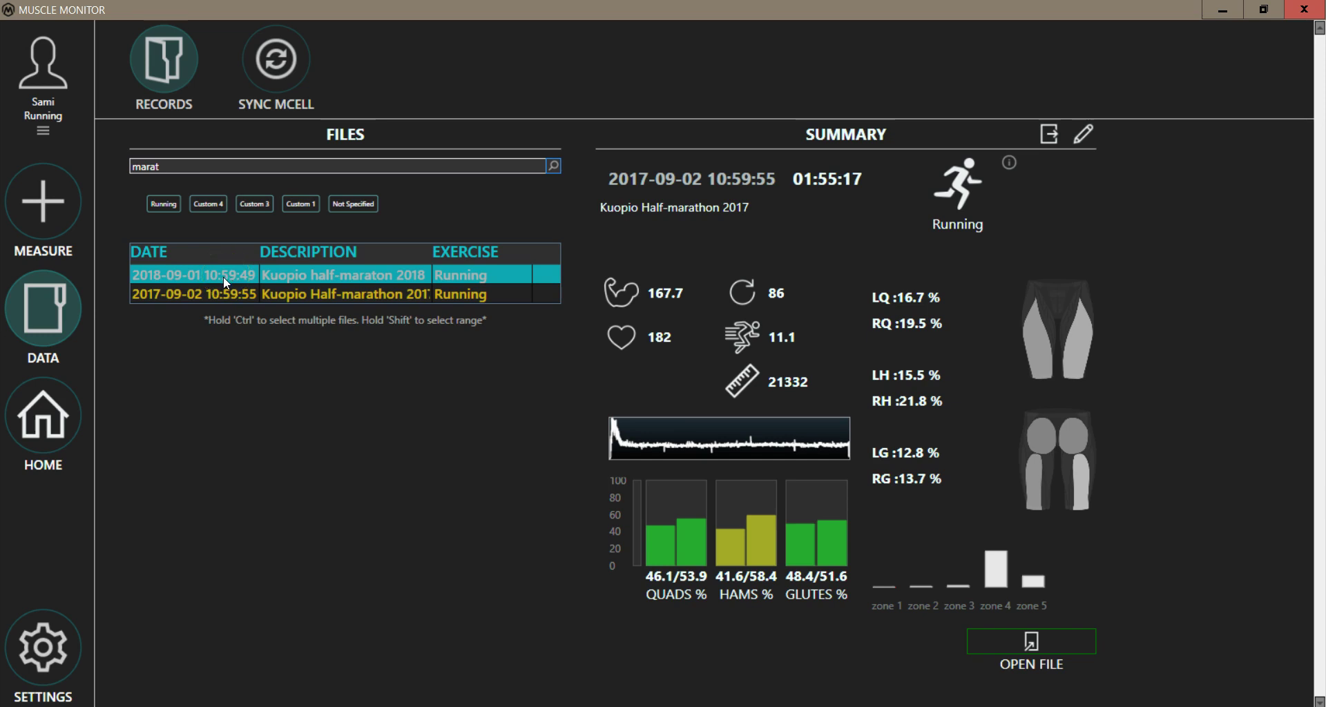
{"action": "double_click", "coordinate": [224, 279]}
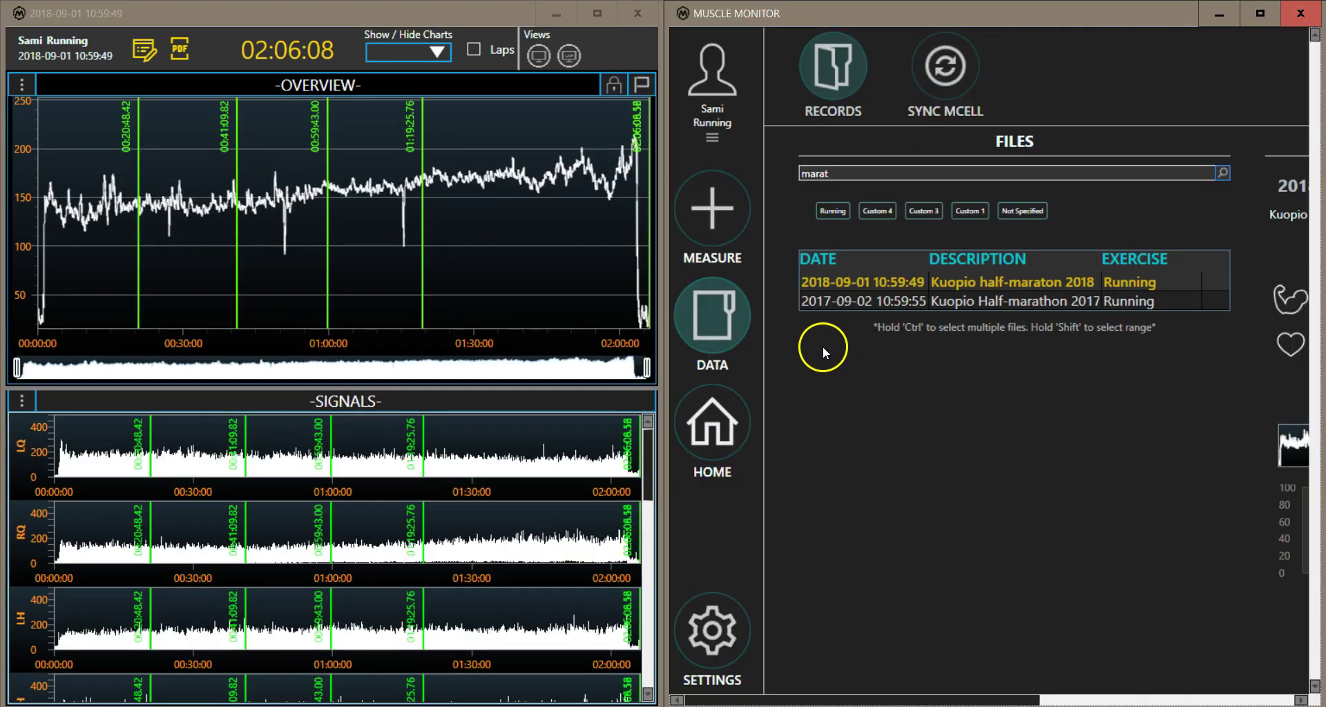
{"action": "double_click", "coordinate": [838, 304]}
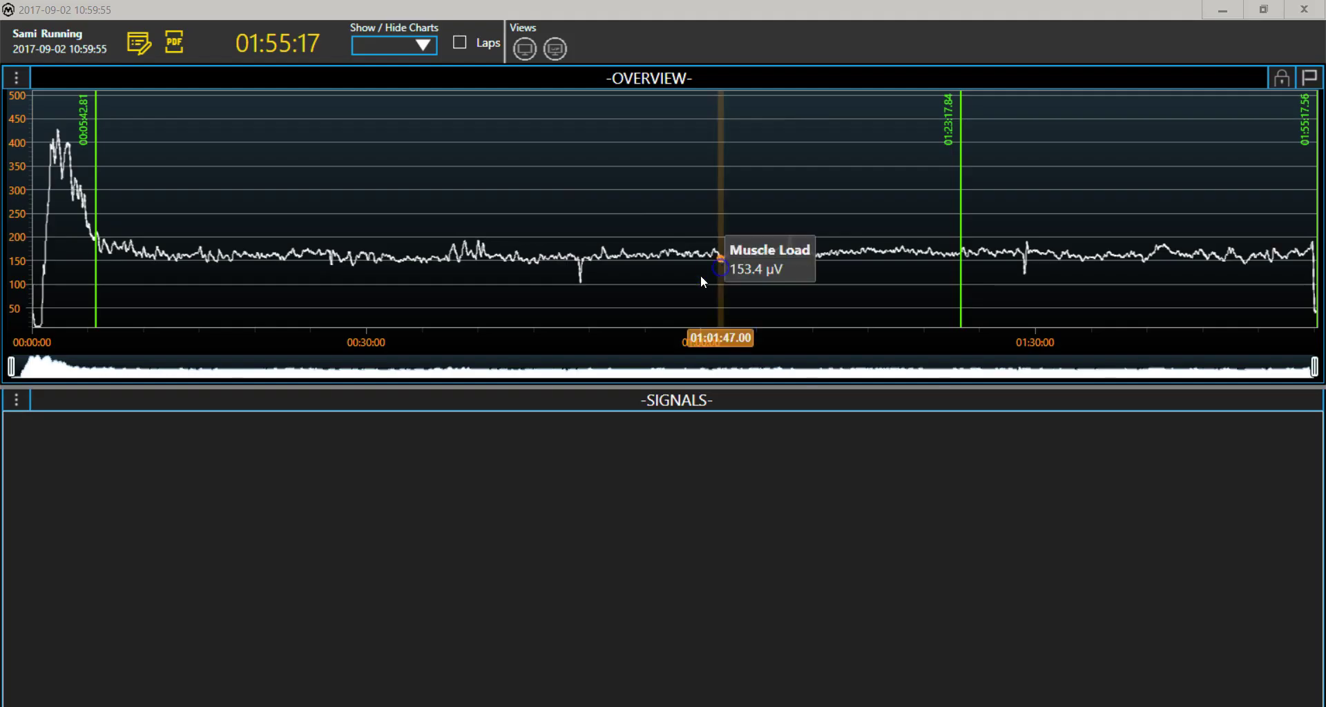
{"action": "left_click_drag", "start_coordinate": [411, 10], "coordinate": [1323, 207]}
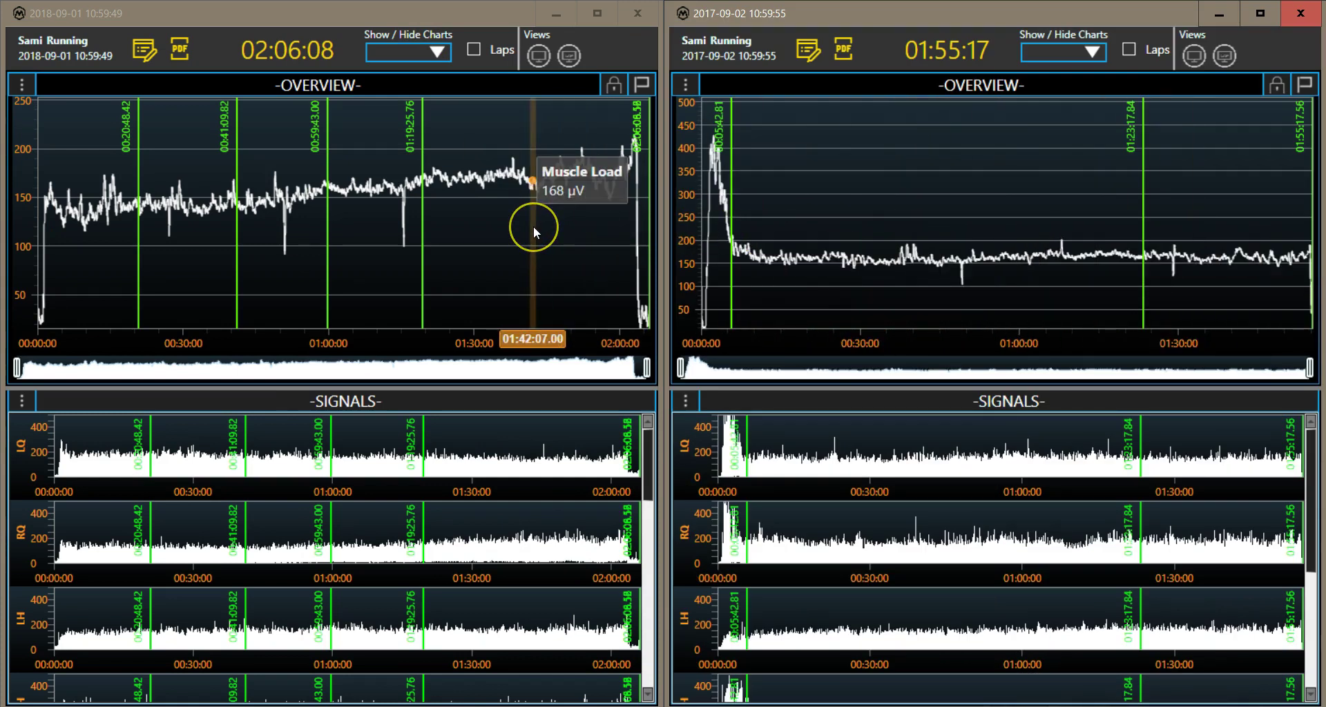
- Rescale the 2018 overview's muscle load axis to about 500, zoom into both recordings' signals, and restore their full time range
{"action": "left_click_drag", "start_coordinate": [31, 107], "coordinate": [42, 279]}
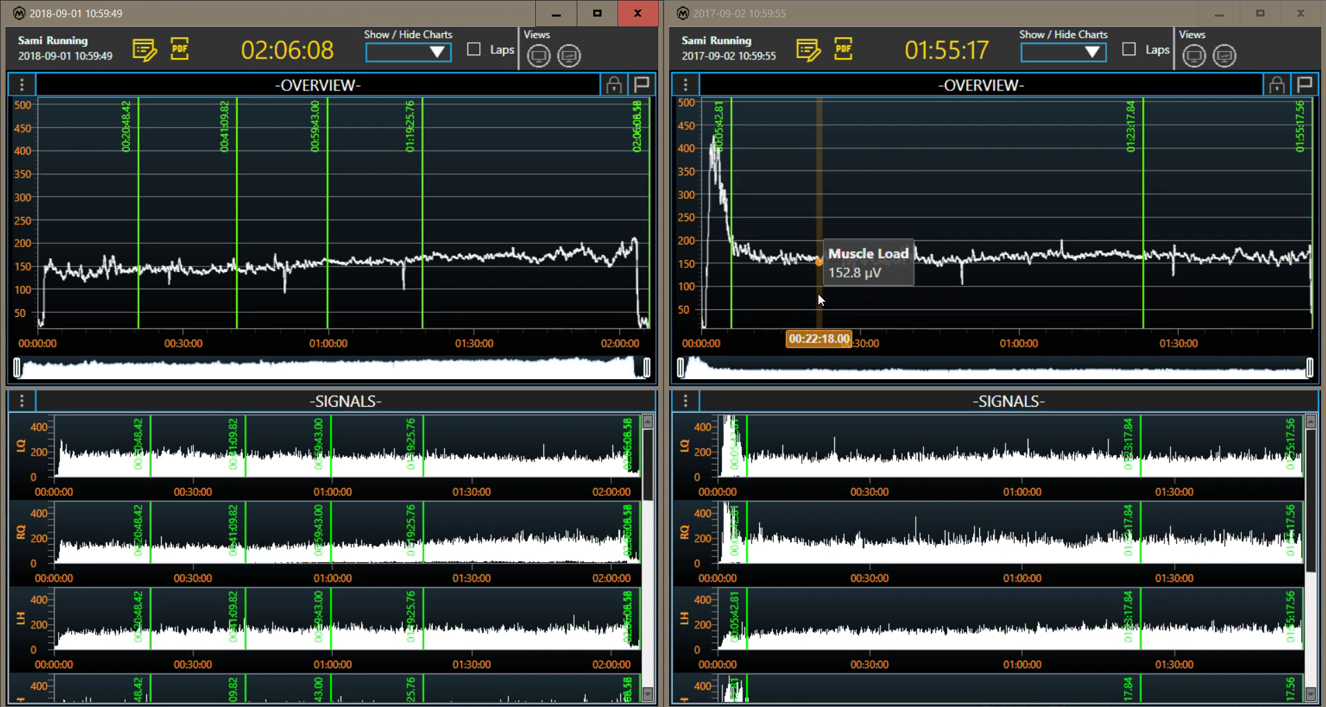
{"action": "scroll", "coordinate": [577, 453], "scroll_direction": "up", "scroll_amount": 5}
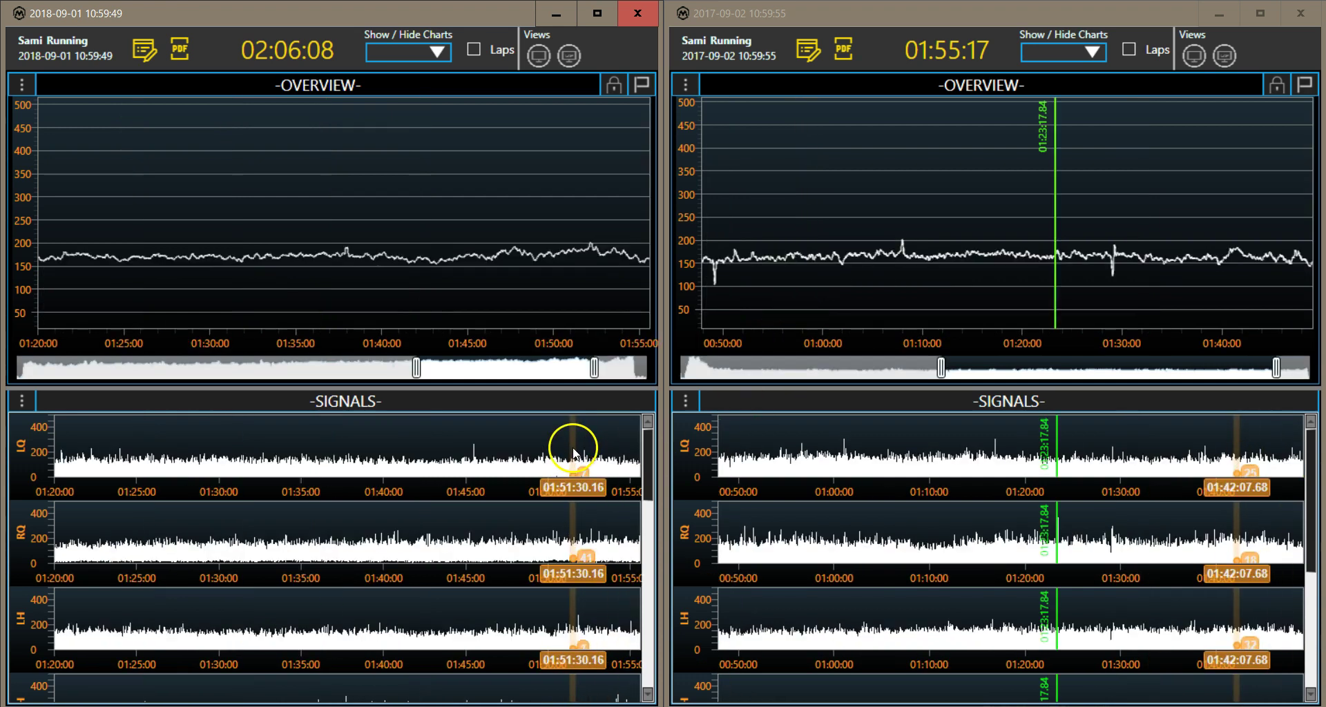
{"action": "scroll", "coordinate": [469, 431], "scroll_direction": "up", "scroll_amount": 3}
{"action": "scroll", "coordinate": [469, 429], "scroll_direction": "up", "scroll_amount": 5}
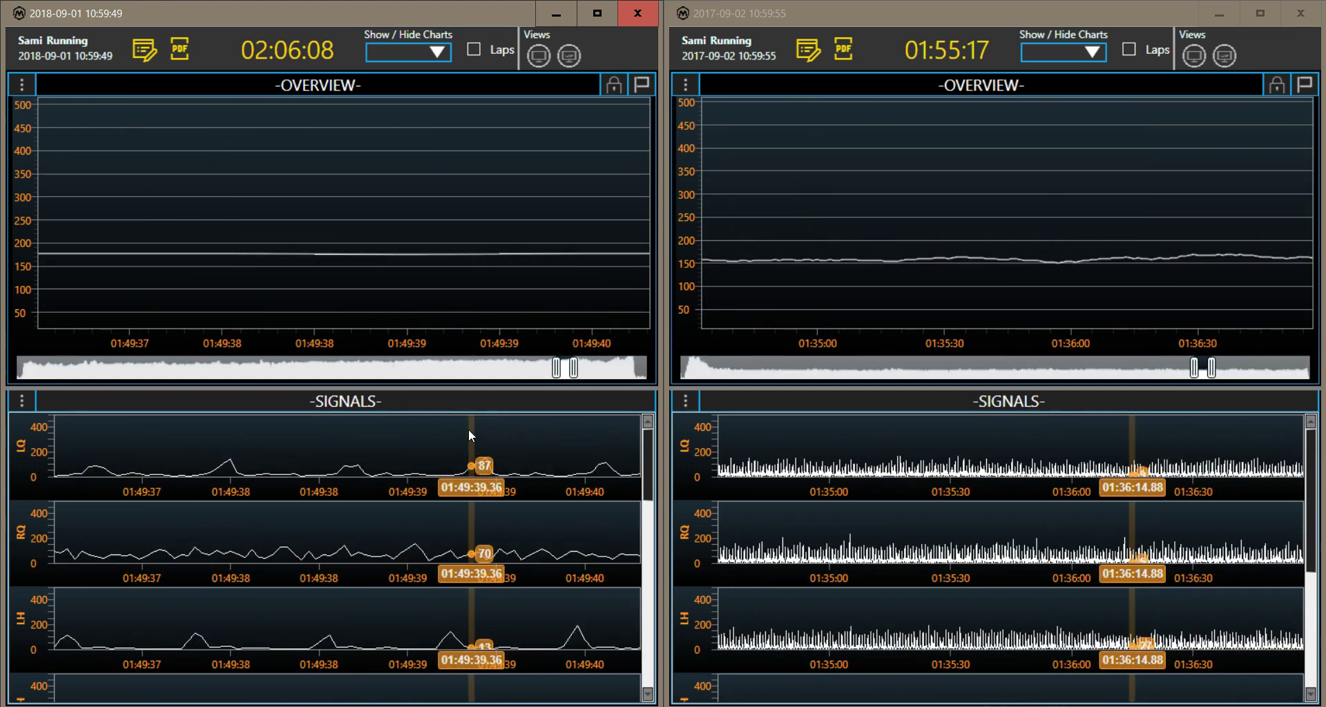
{"action": "scroll", "coordinate": [834, 282], "scroll_direction": "up", "scroll_amount": 5}
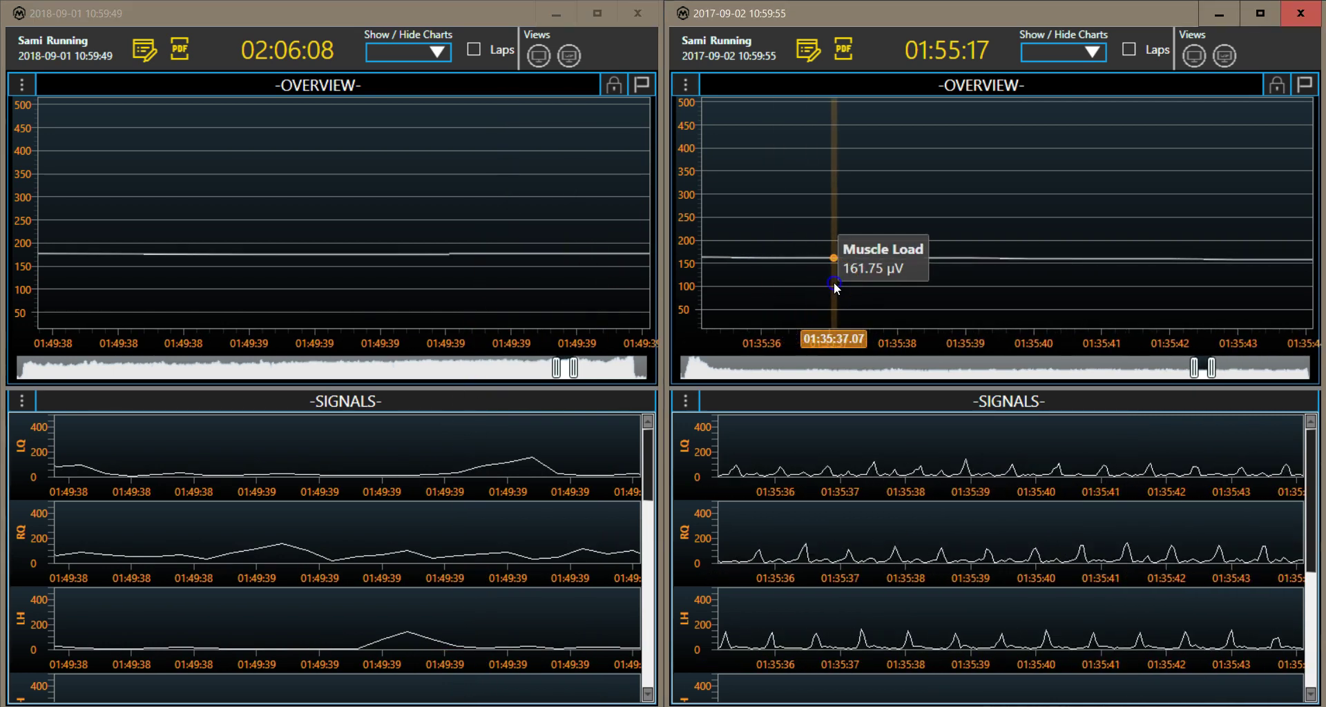
{"action": "double_click", "coordinate": [835, 281]}
{"action": "double_click", "coordinate": [554, 275]}
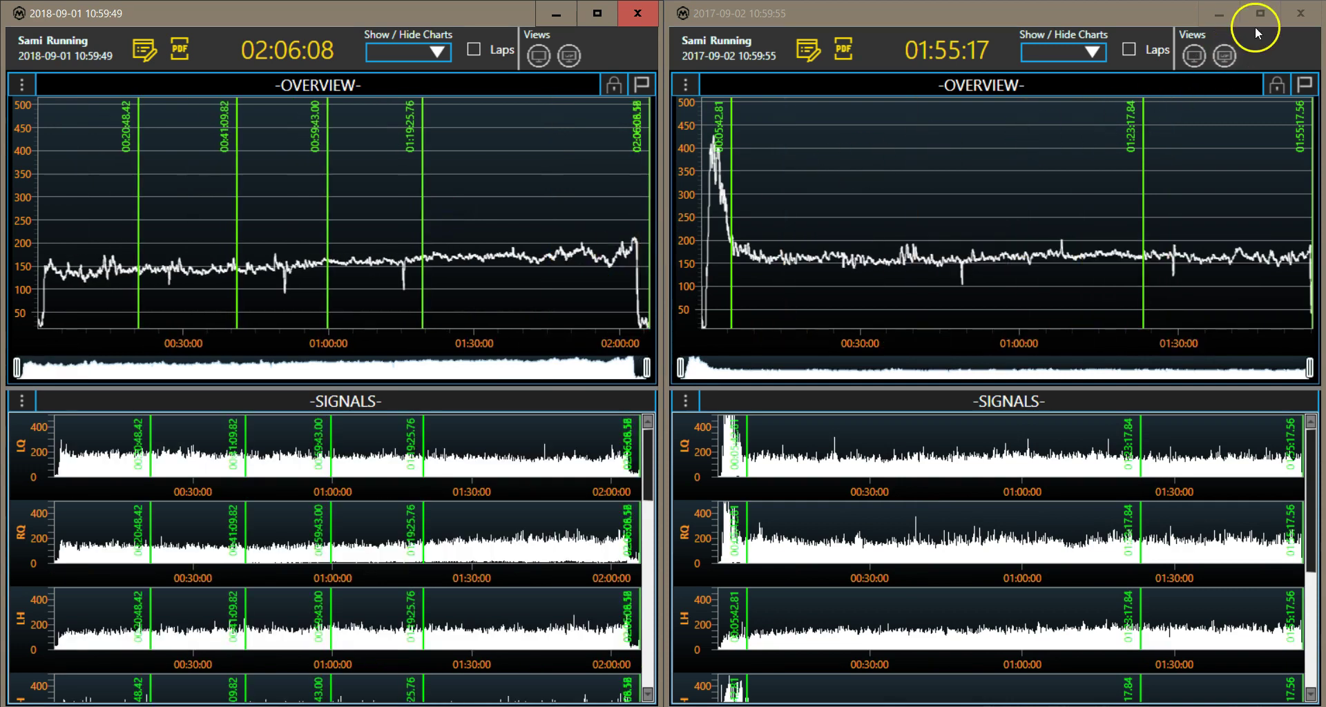
- Close the separate recording windows and return to the maximized Muscle Monitor records list
{"action": "left_click", "coordinate": [1304, 20]}
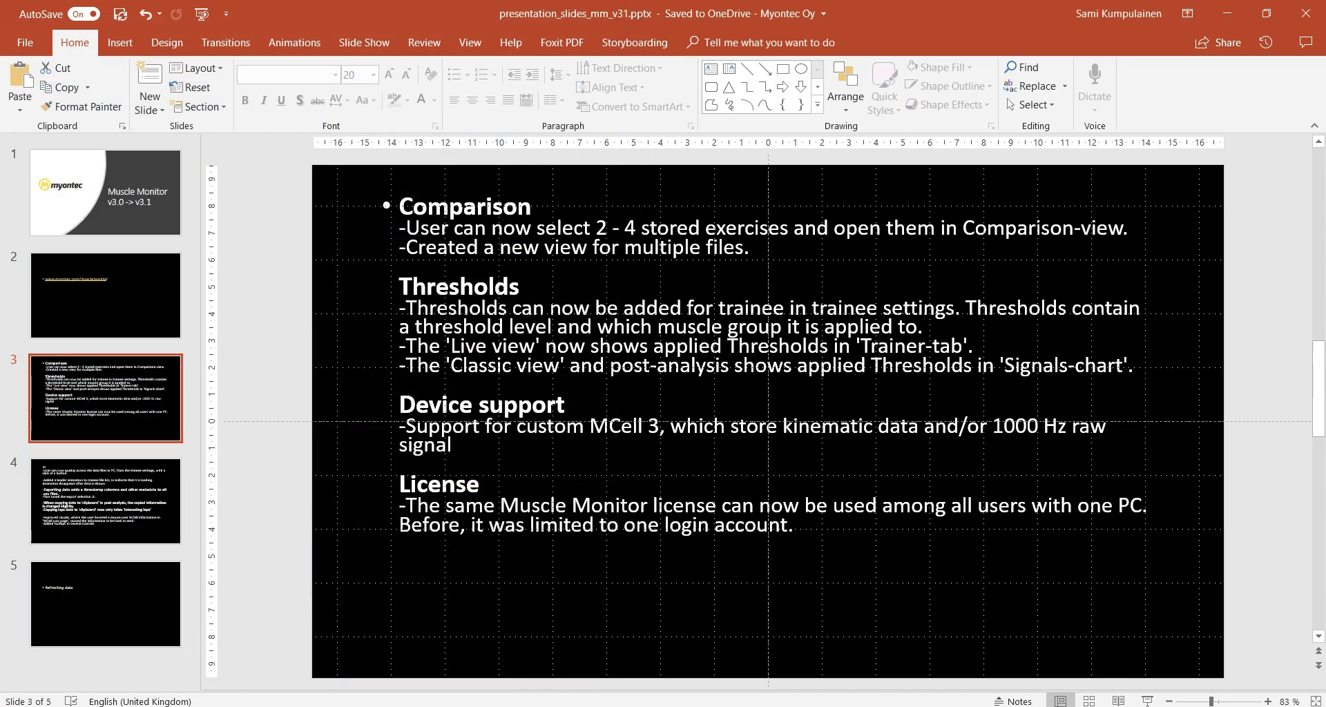
{"action": "key", "text": "alt+Tab"}
{"action": "left_click", "coordinate": [1258, 15]}
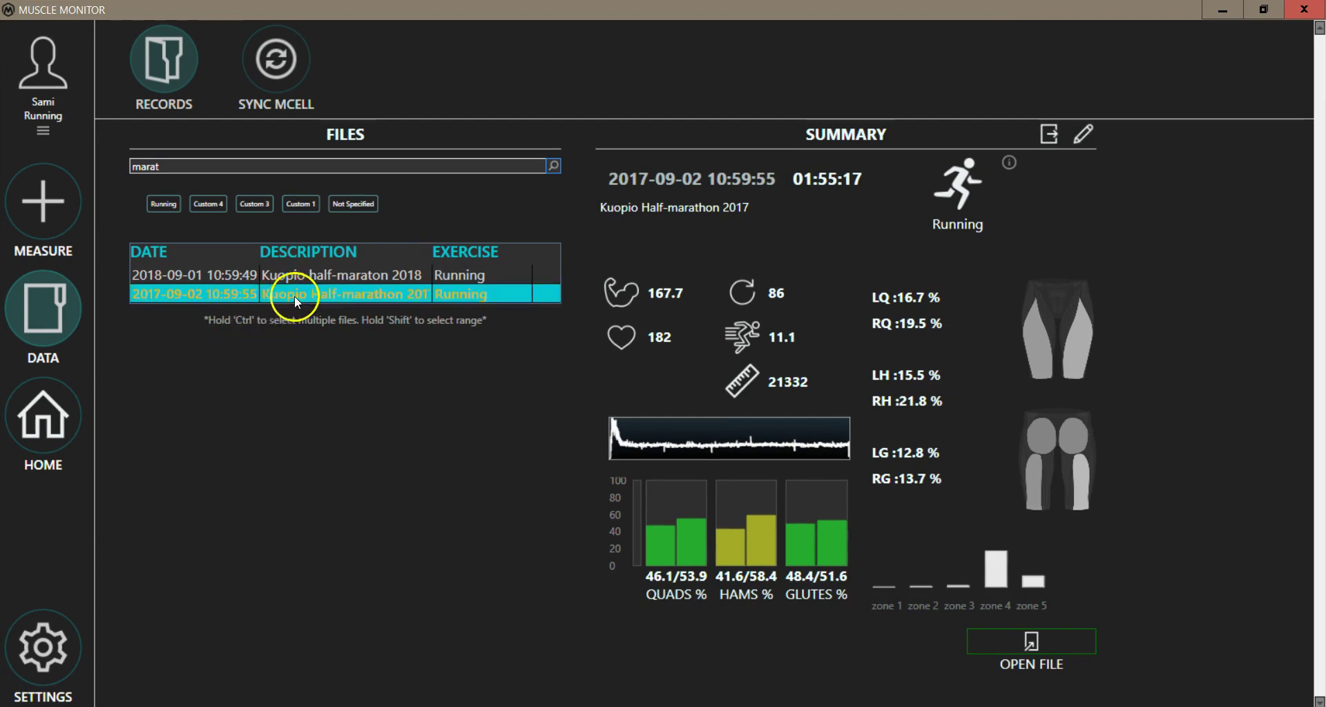
- Select both Kuopio half-marathon recordings from 2017 and 2018 and open them in the comparison view
{"action": "left_click", "coordinate": [309, 278], "text": "ctrl"}
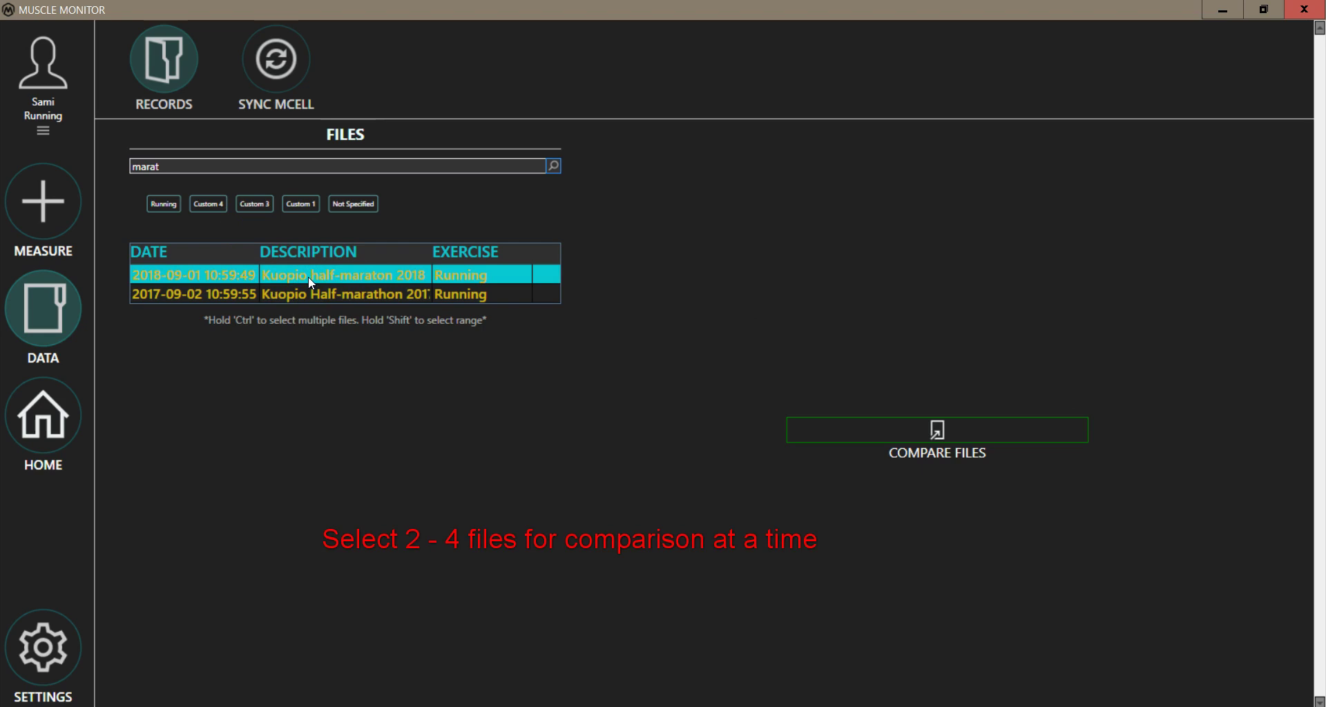
{"action": "left_click", "coordinate": [343, 286]}
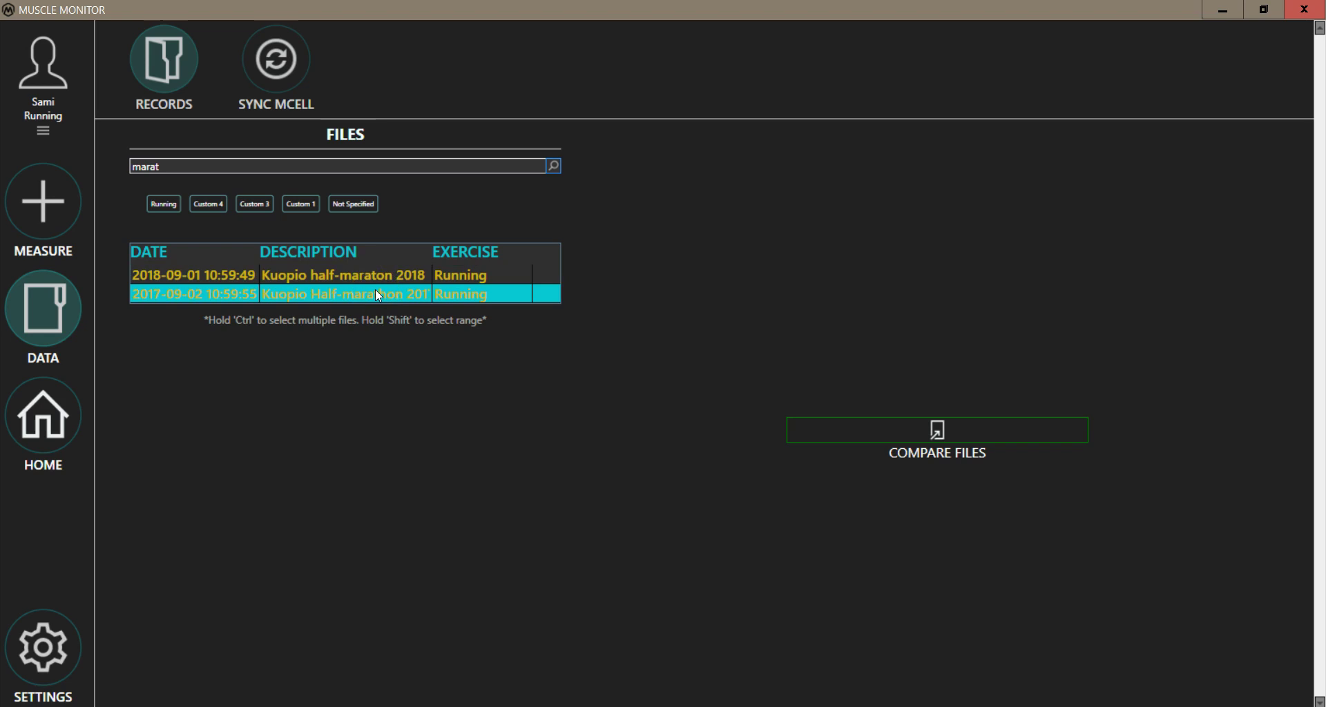
{"action": "left_click", "coordinate": [668, 407]}
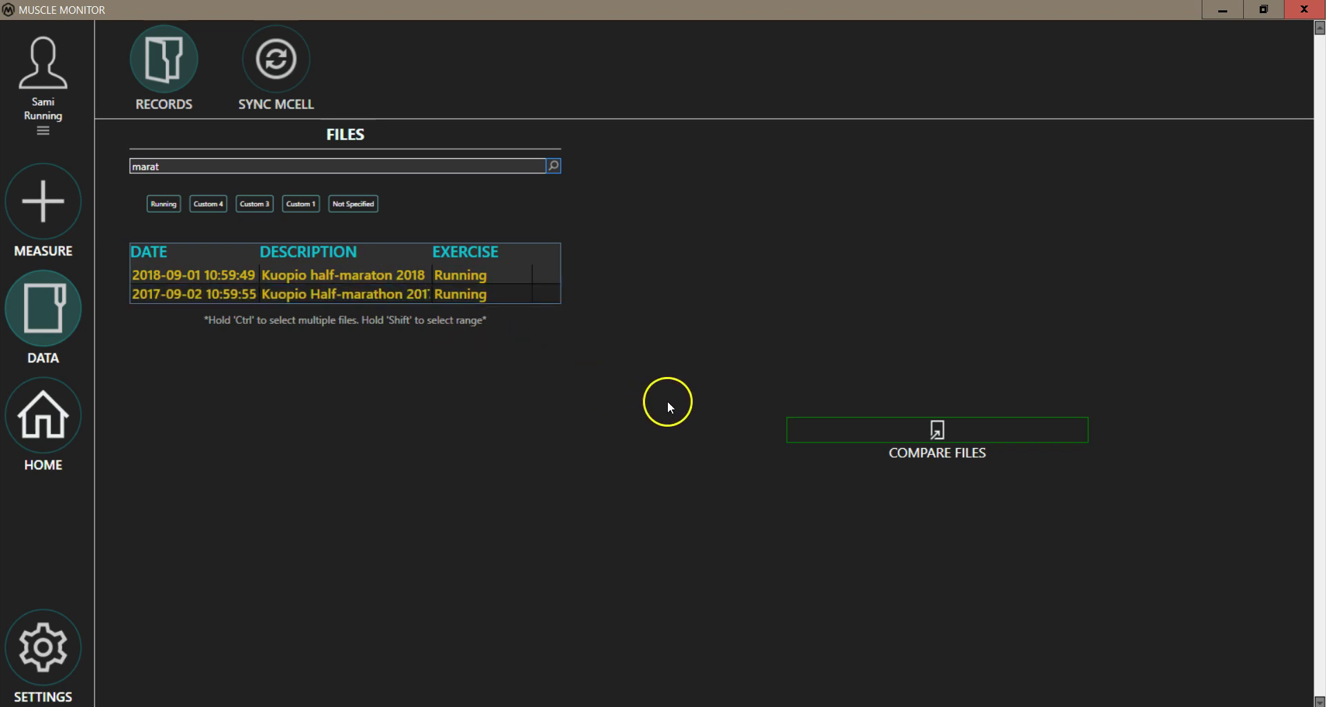
{"action": "left_click", "coordinate": [830, 431]}
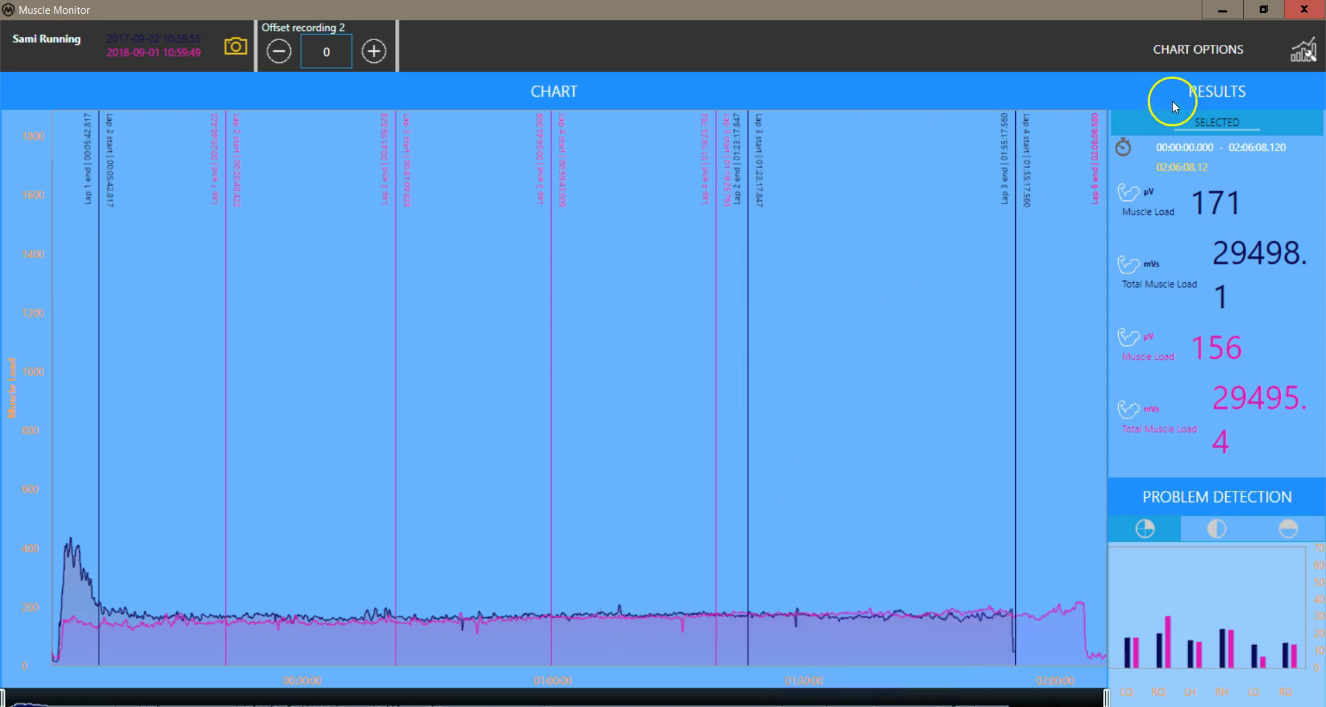
- Set the comparison view's main background colour to a custom dark slate in the general chart options
{"action": "left_click", "coordinate": [1304, 50]}
{"action": "left_click", "coordinate": [1287, 174]}
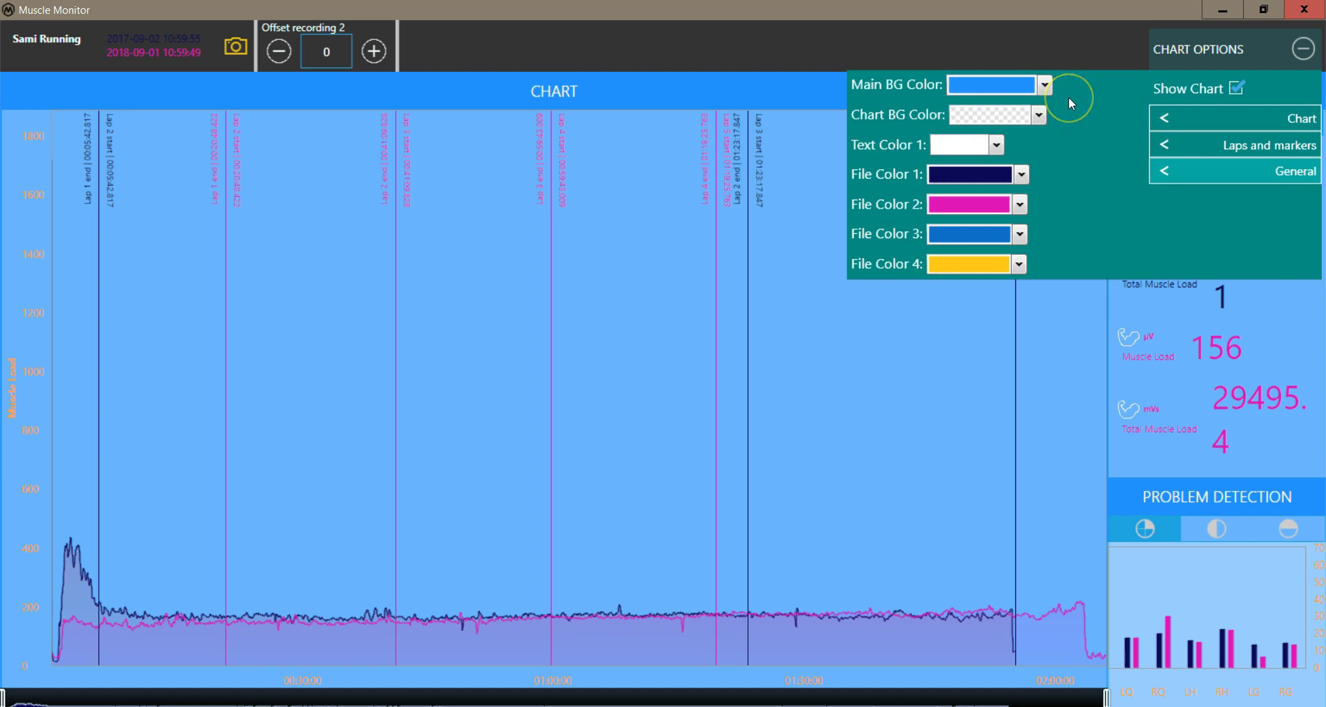
{"action": "left_click", "coordinate": [1046, 85]}
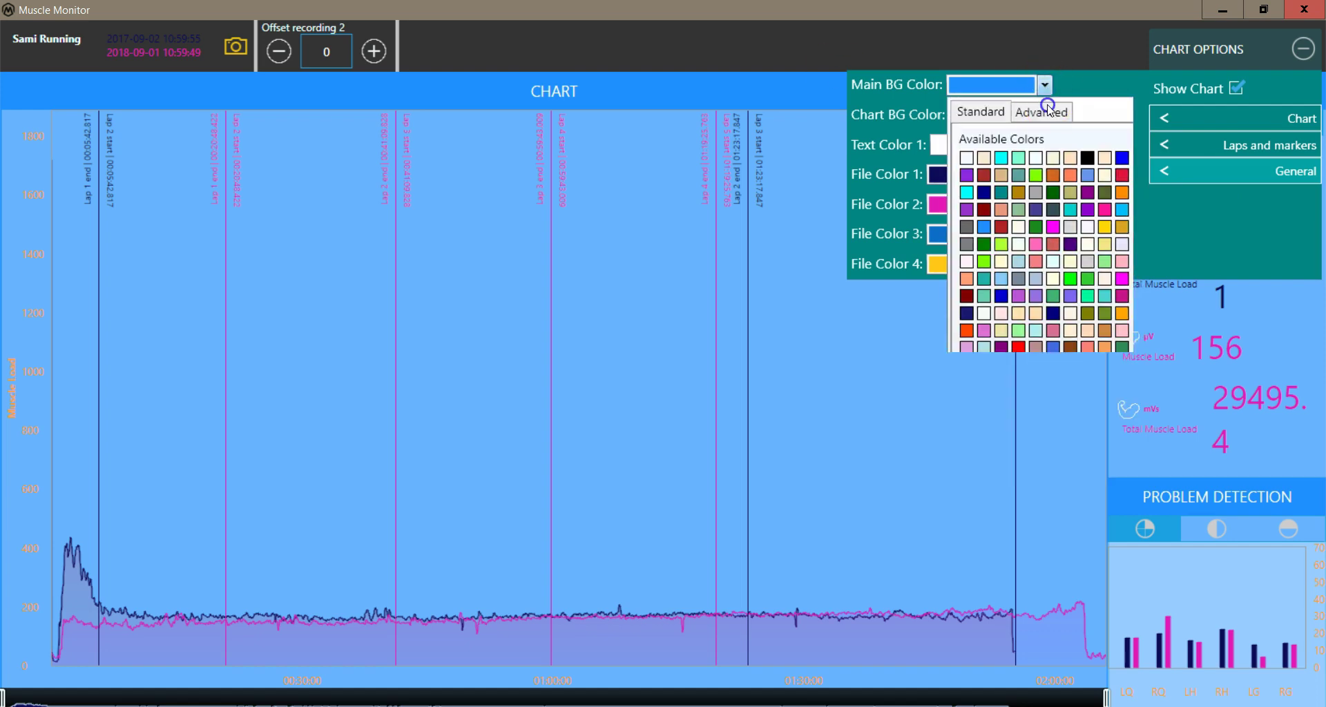
{"action": "left_click", "coordinate": [1041, 112]}
{"action": "mouse_move", "coordinate": [1051, 142]}
{"action": "left_mouse_down"}
{"action": "mouse_move", "coordinate": [1055, 168]}
{"action": "mouse_move", "coordinate": [1008, 150]}
{"action": "mouse_move", "coordinate": [989, 163]}
{"action": "mouse_move", "coordinate": [998, 188]}
{"action": "mouse_move", "coordinate": [1047, 204]}
{"action": "mouse_move", "coordinate": [1065, 185]}
{"action": "mouse_move", "coordinate": [1027, 181]}
{"action": "mouse_move", "coordinate": [1020, 196]}
{"action": "left_mouse_up"}
{"action": "left_click", "coordinate": [1040, 85]}
- Try a very light chart background colour, and set the chart background back to transparent
{"action": "left_click", "coordinate": [1039, 116]}
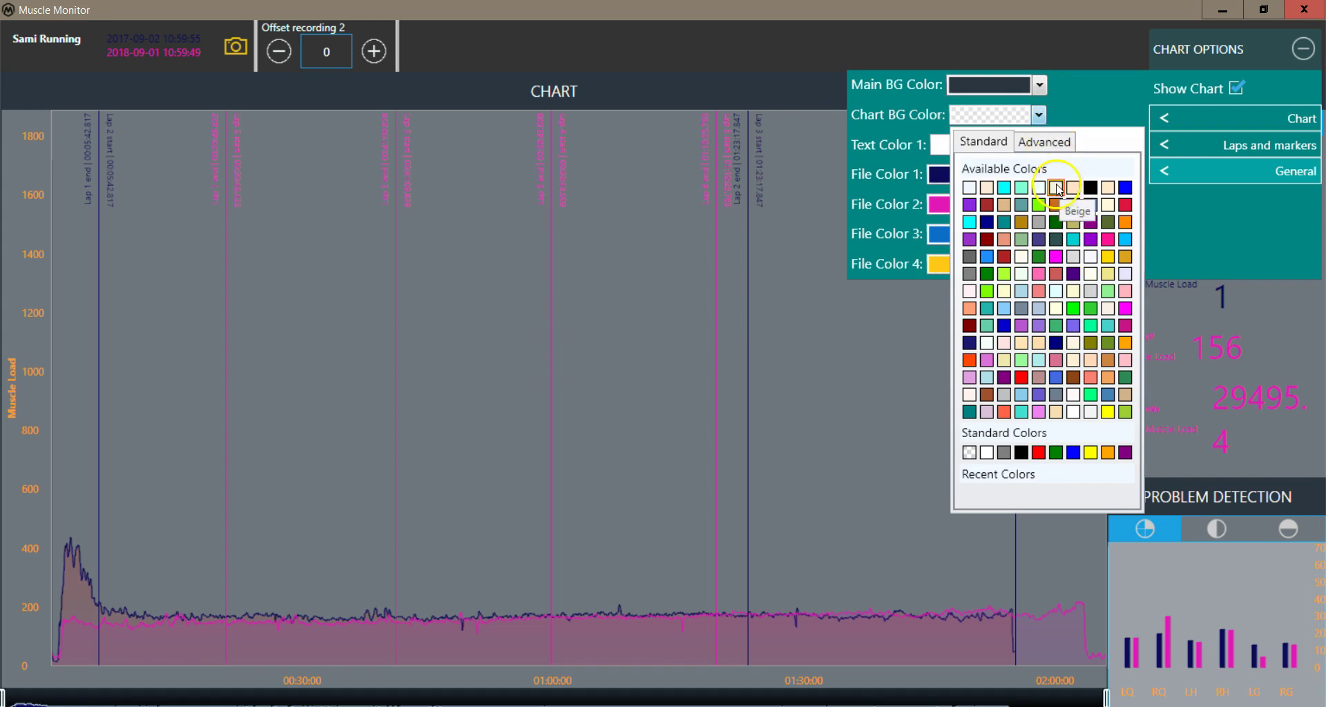
{"action": "left_click", "coordinate": [1040, 187]}
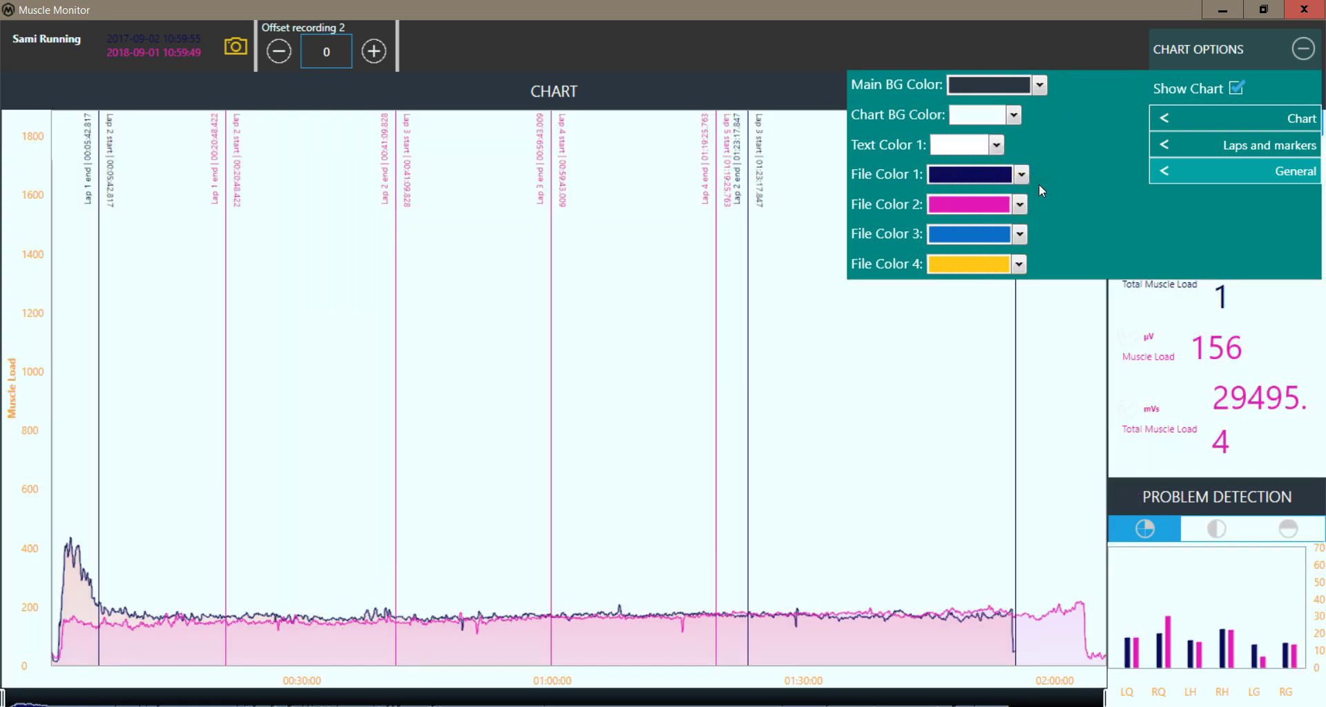
{"action": "left_click", "coordinate": [1013, 116]}
{"action": "left_click", "coordinate": [970, 452]}
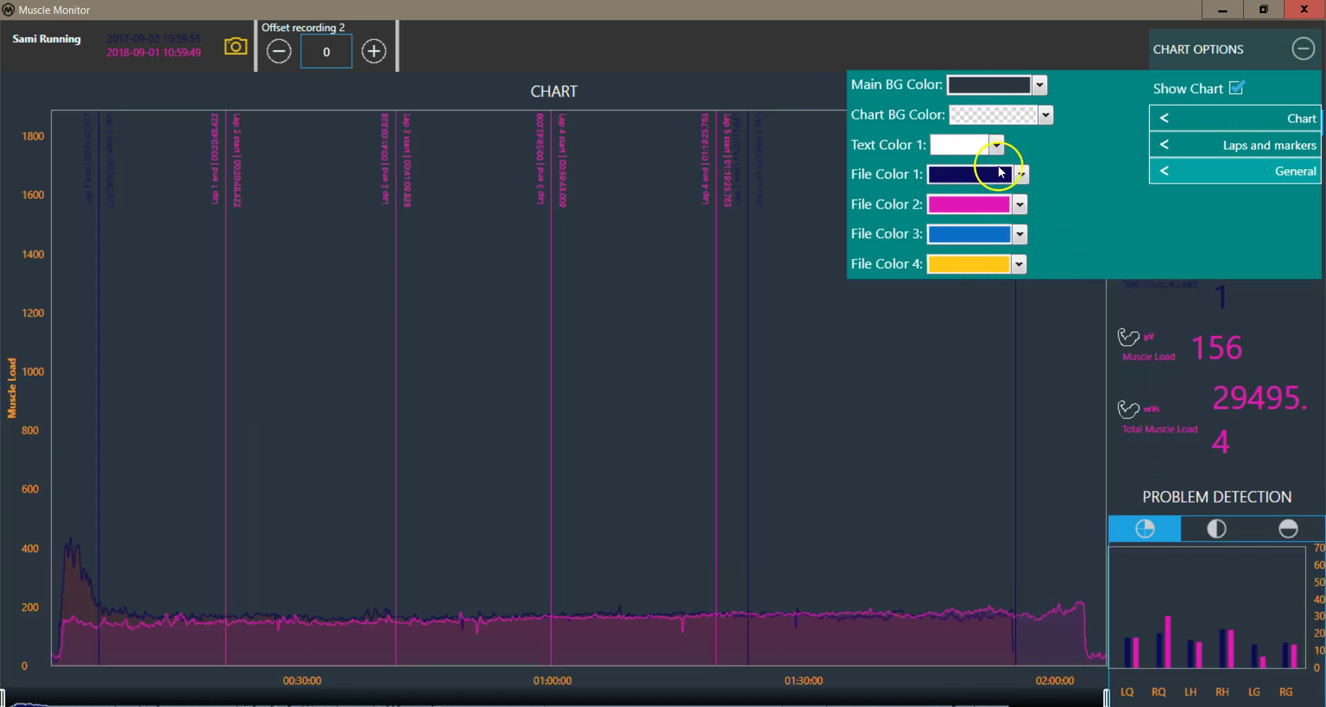
- Set File Color 1 to light aquamarine and File Color 2 to a lighter pink, and close the chart options
{"action": "left_click", "coordinate": [1017, 172]}
{"action": "left_click", "coordinate": [1000, 248]}
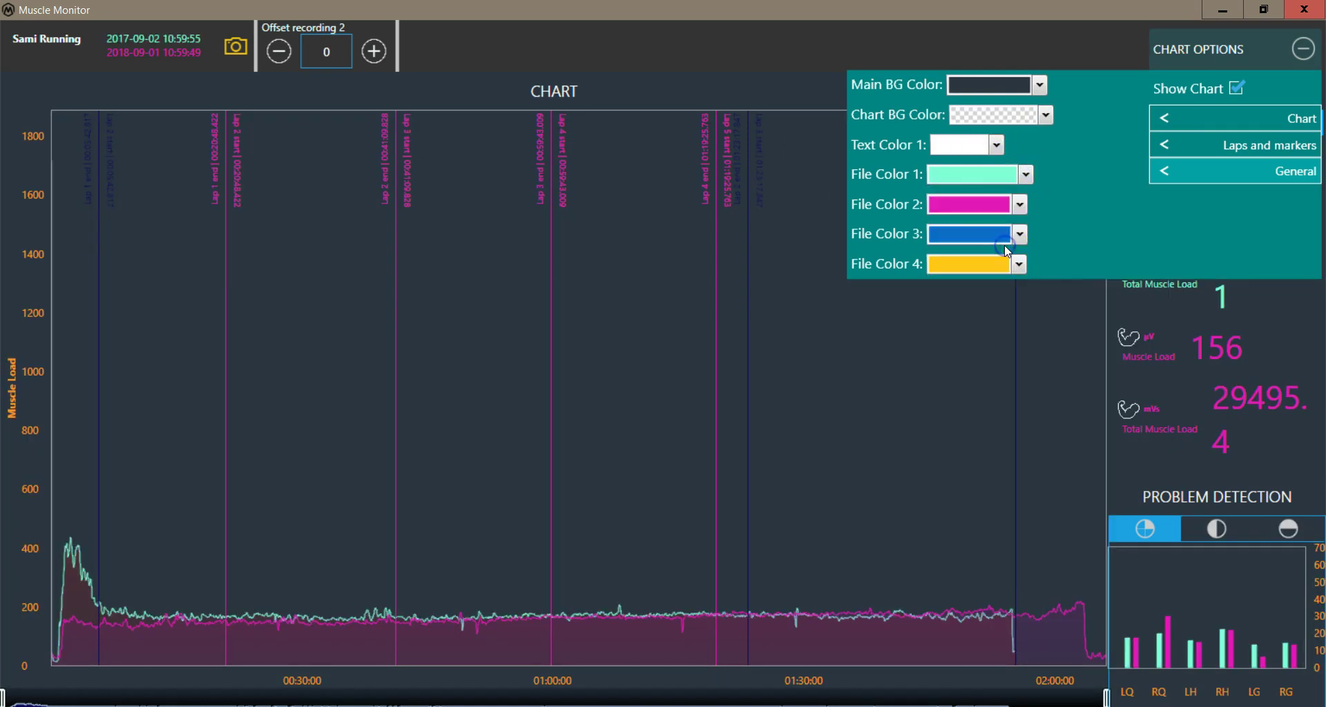
{"action": "left_click", "coordinate": [1019, 204]}
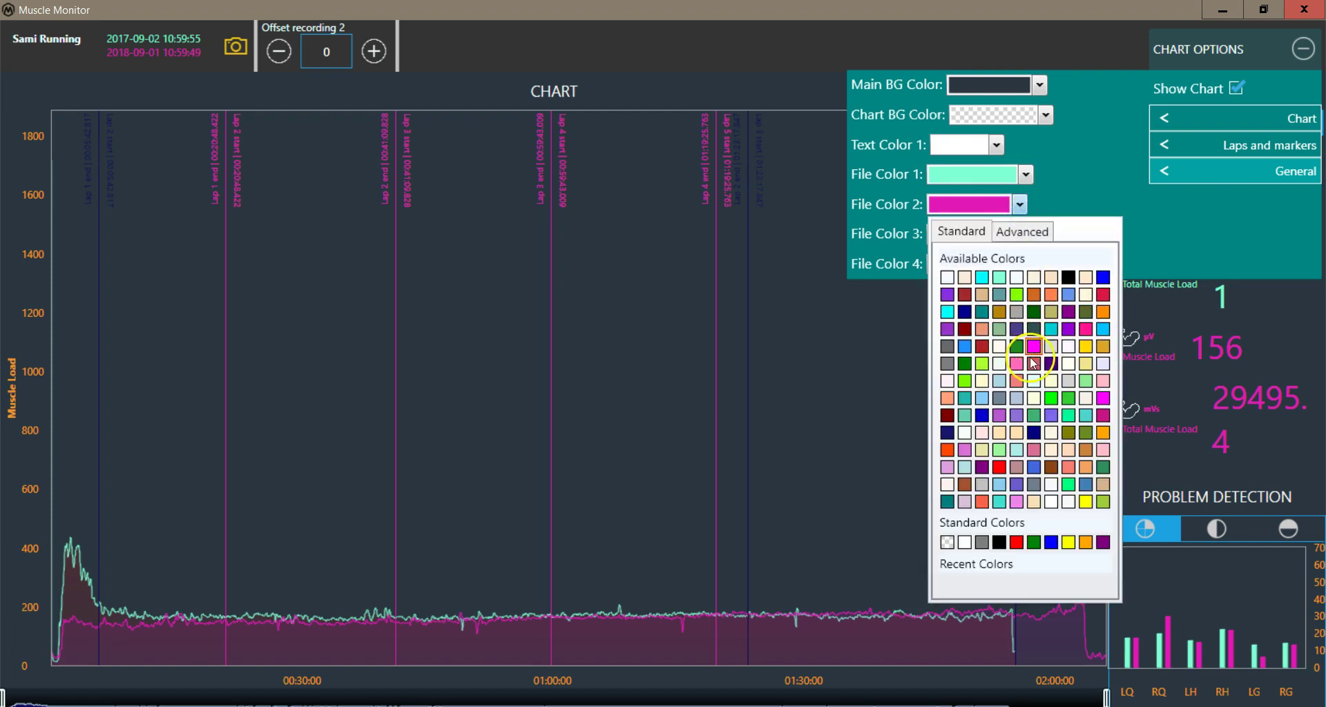
{"action": "left_click", "coordinate": [1016, 379]}
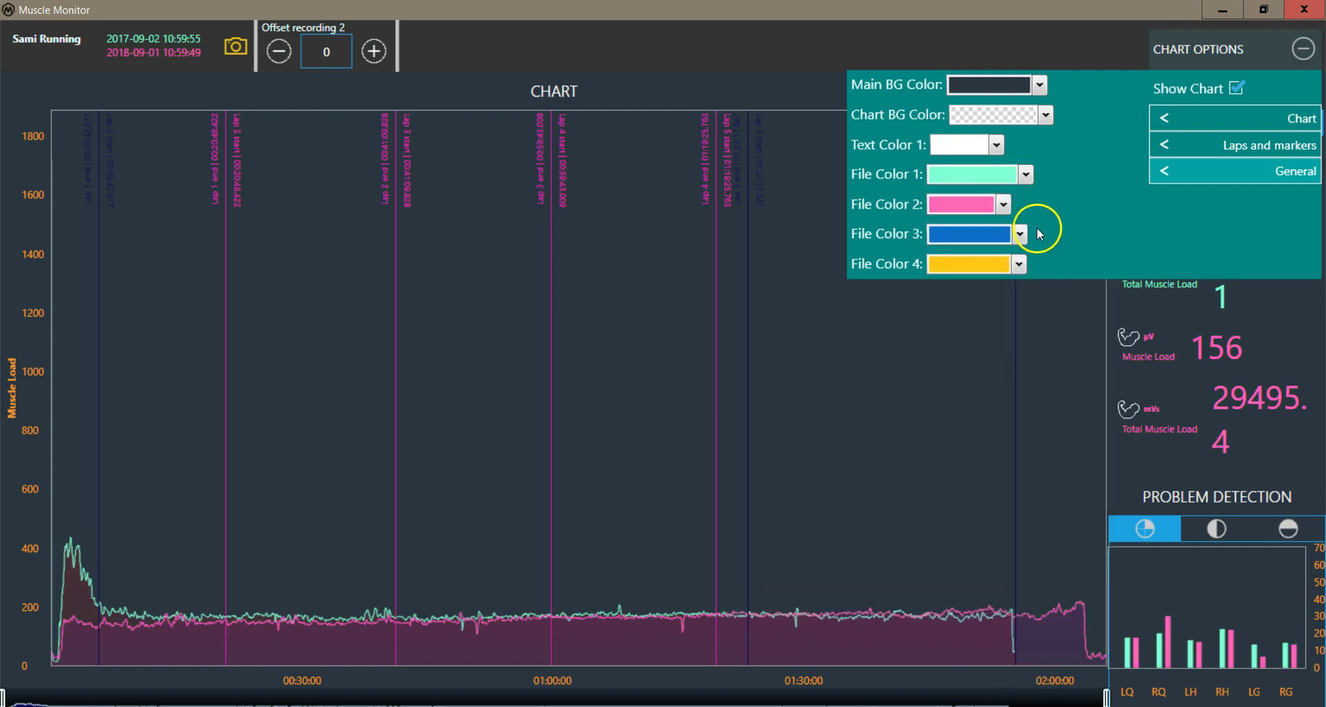
{"action": "left_click", "coordinate": [1175, 48]}
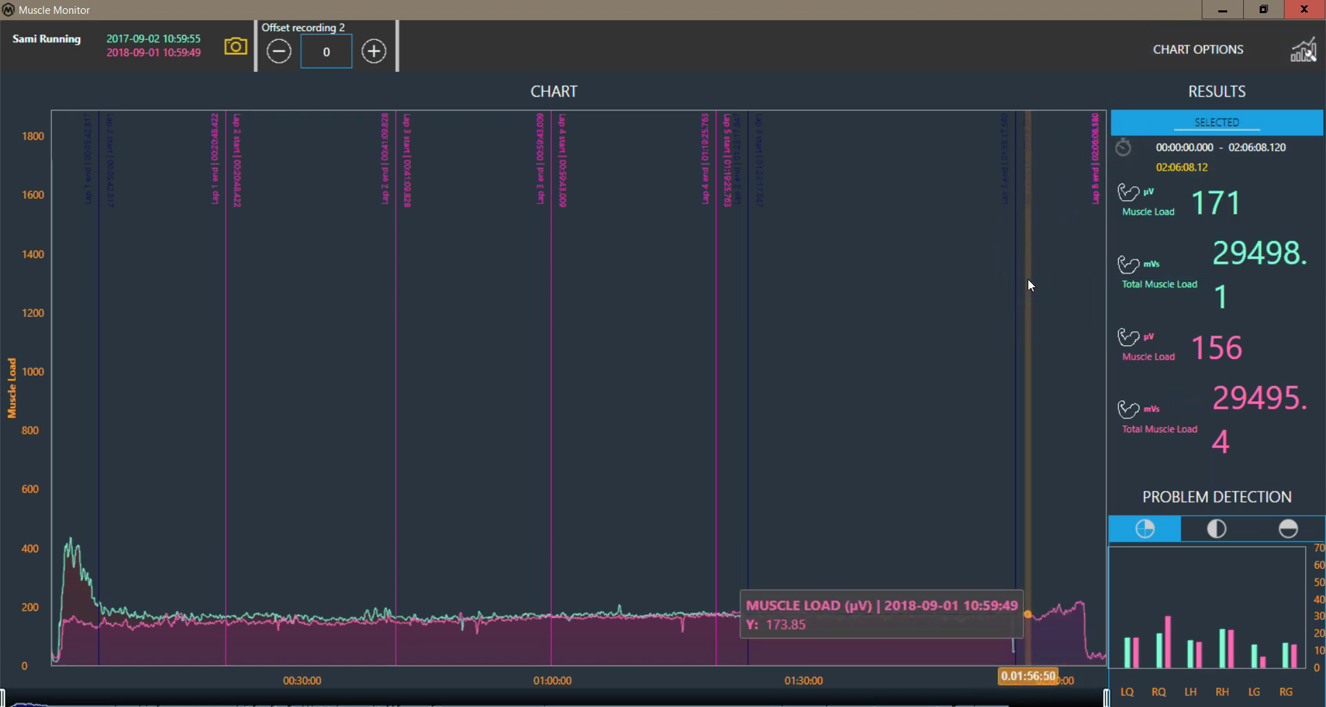
- Stretch the Muscle Load axis to end just above 500 and inspect both curves near the end of the runs
{"action": "left_click", "coordinate": [988, 259]}
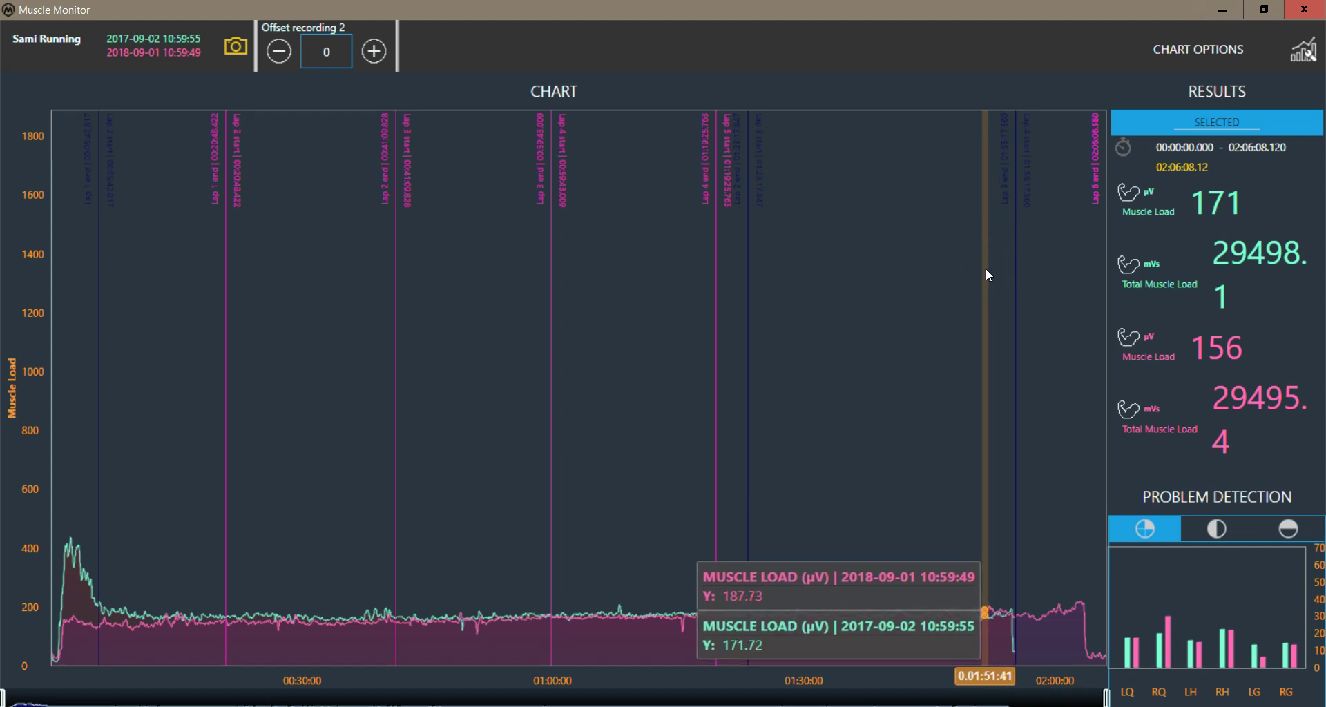
{"action": "left_click", "coordinate": [924, 272]}
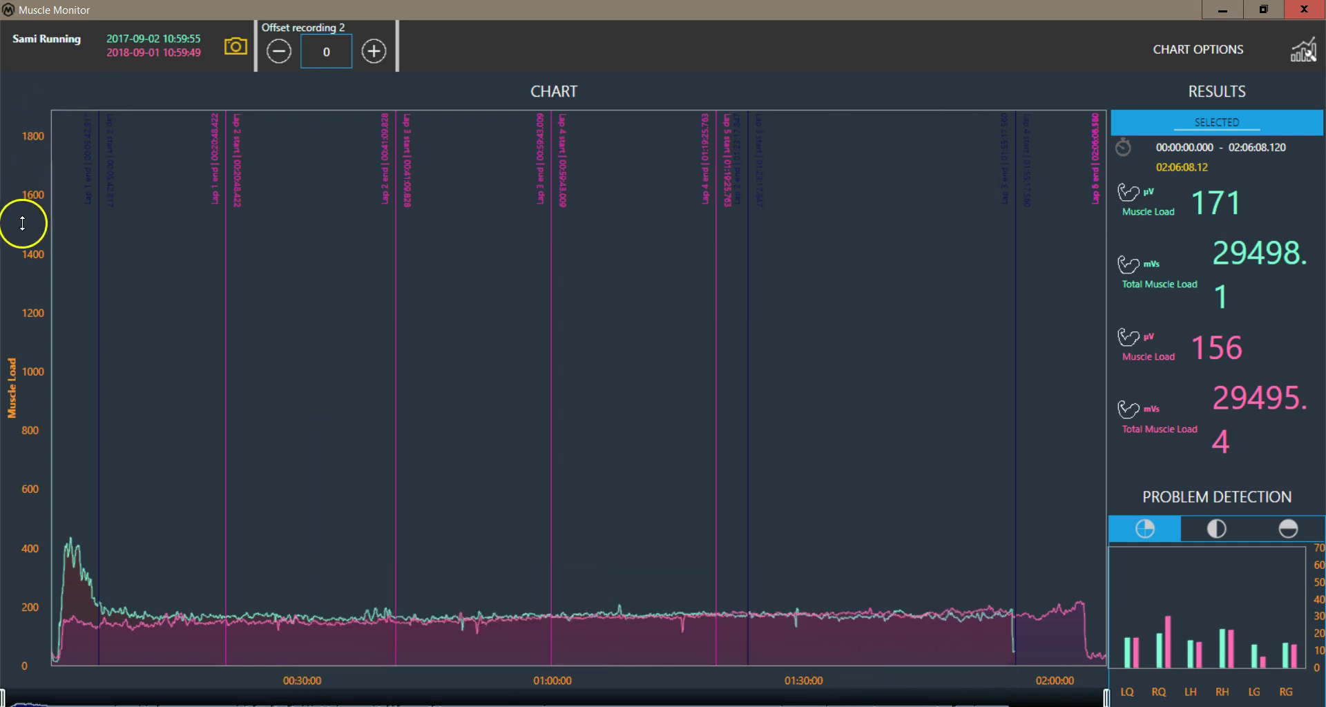
{"action": "left_click_drag", "start_coordinate": [23, 224], "coordinate": [27, 9]}
{"action": "left_click_drag", "start_coordinate": [30, 90], "coordinate": [34, 238]}
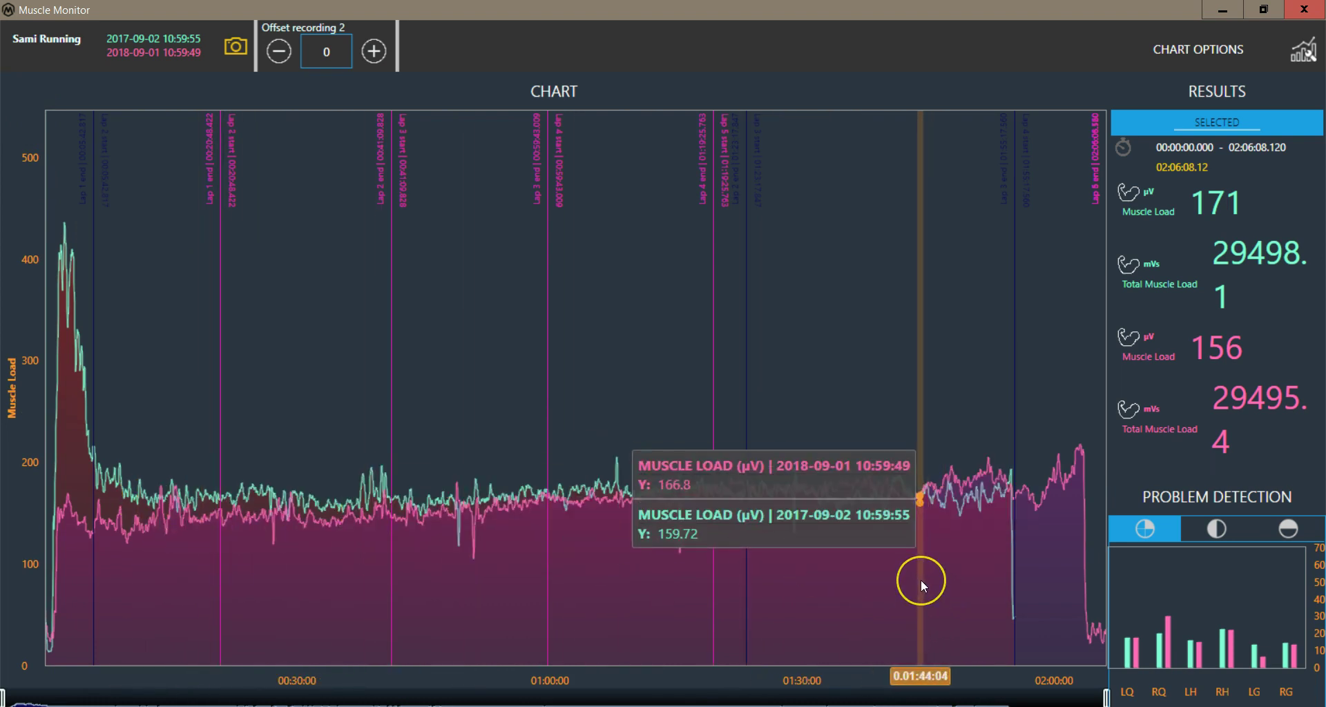
{"action": "left_click", "coordinate": [952, 574]}
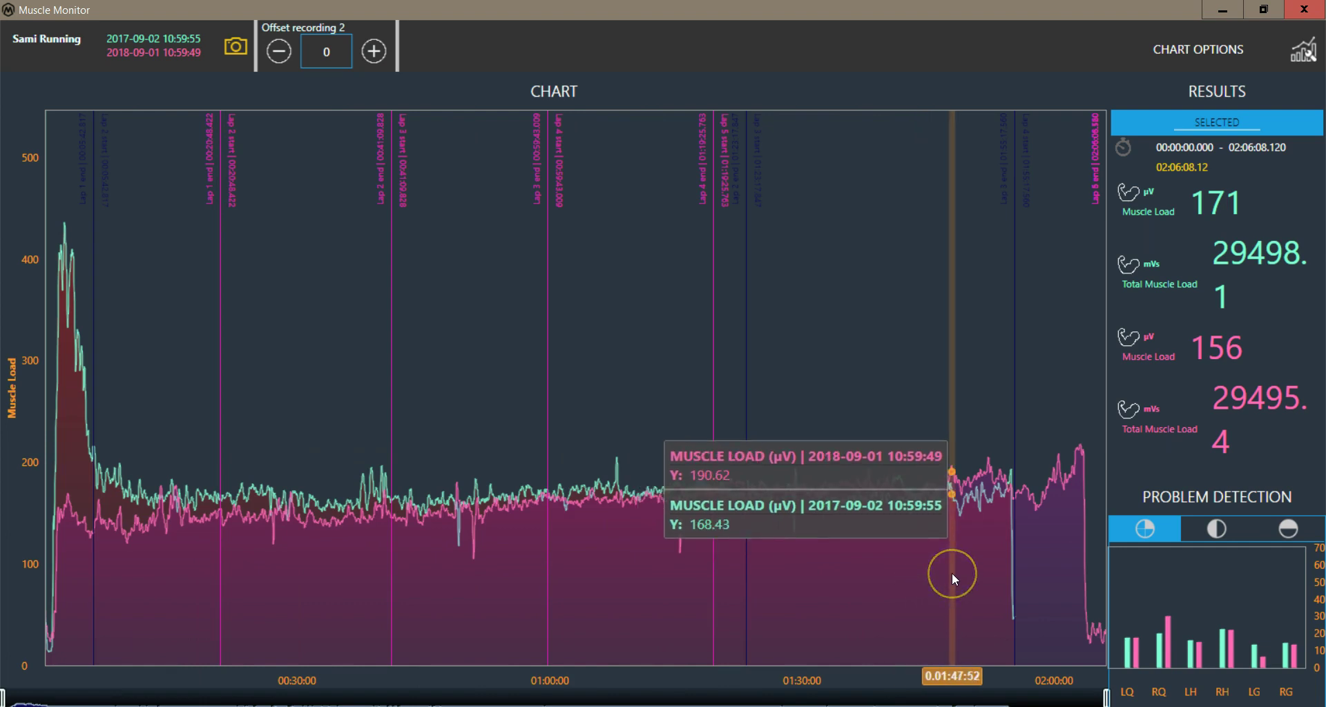
{"action": "mouse_move", "coordinate": [952, 573]}
{"action": "left_mouse_down"}
{"action": "mouse_move", "coordinate": [1015, 545]}
{"action": "mouse_move", "coordinate": [979, 534]}
{"action": "mouse_move", "coordinate": [1083, 541]}
{"action": "left_mouse_up"}
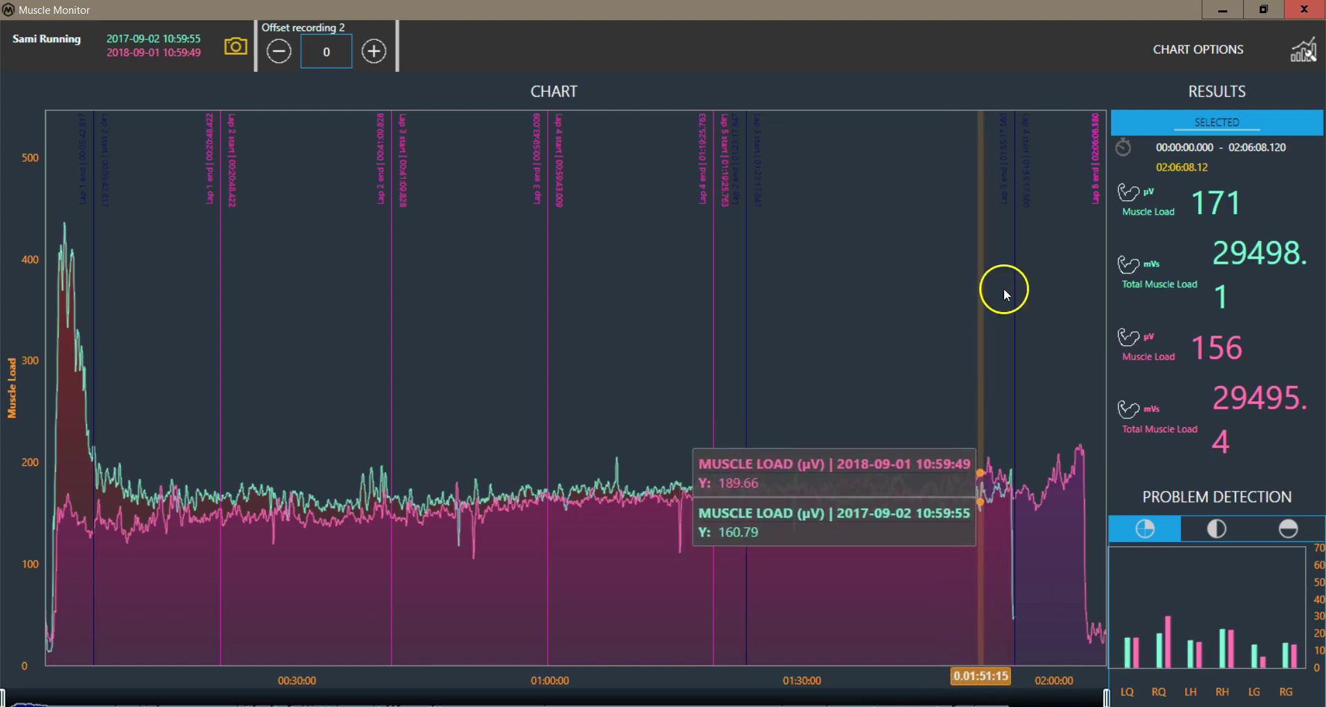
- Add the Speed and Heart Rate series to the comparison chart
{"action": "left_click", "coordinate": [1178, 63]}
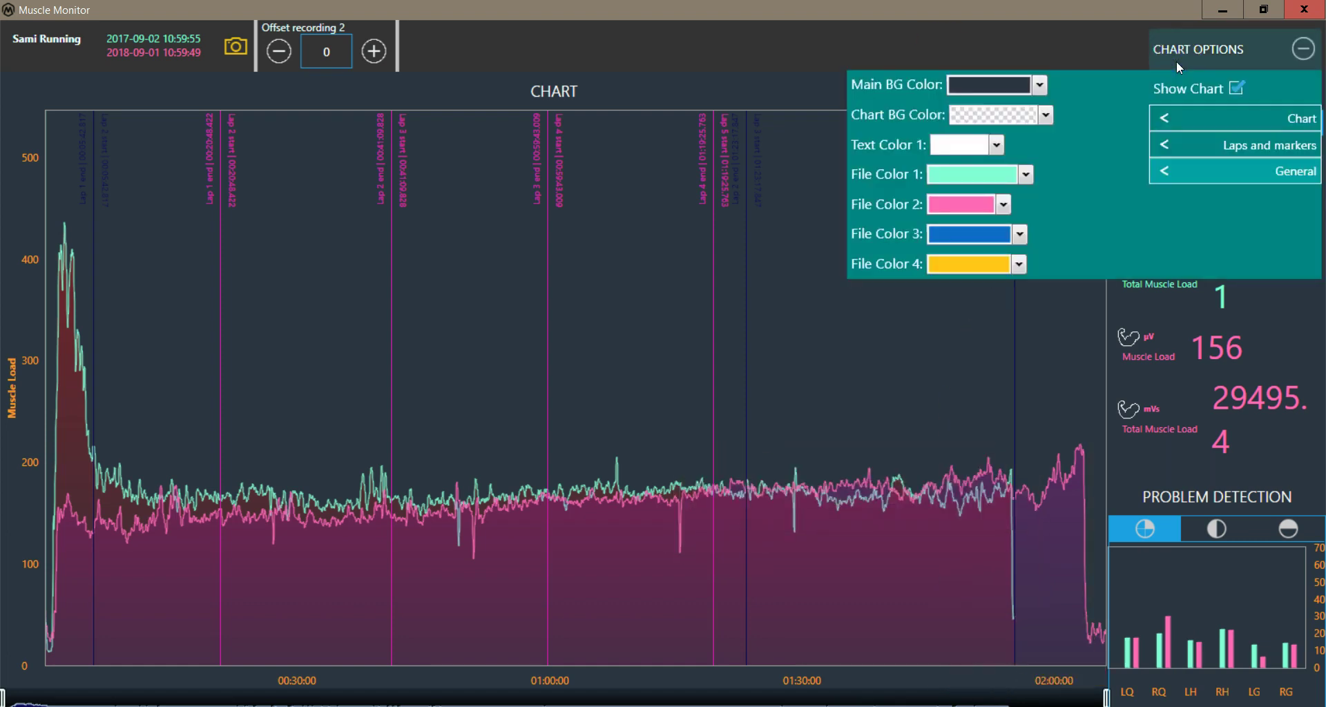
{"action": "left_click", "coordinate": [1199, 116]}
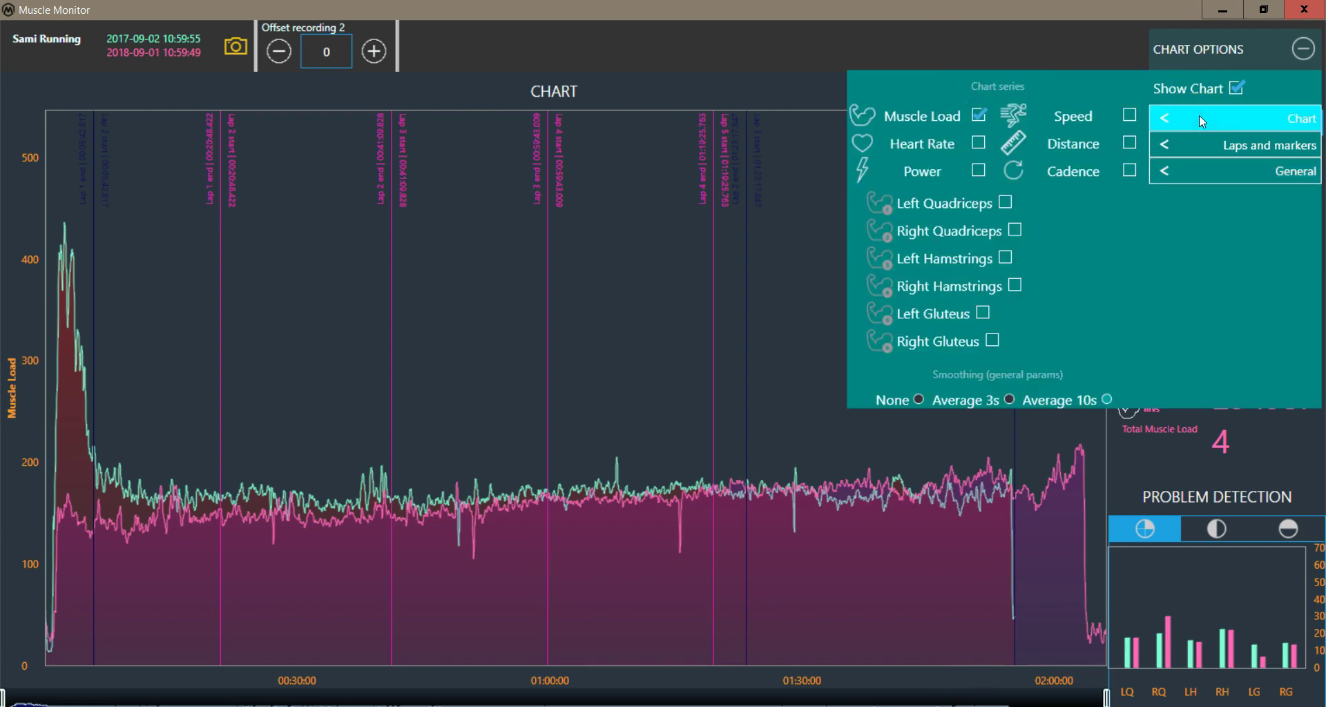
{"action": "left_click", "coordinate": [1129, 115]}
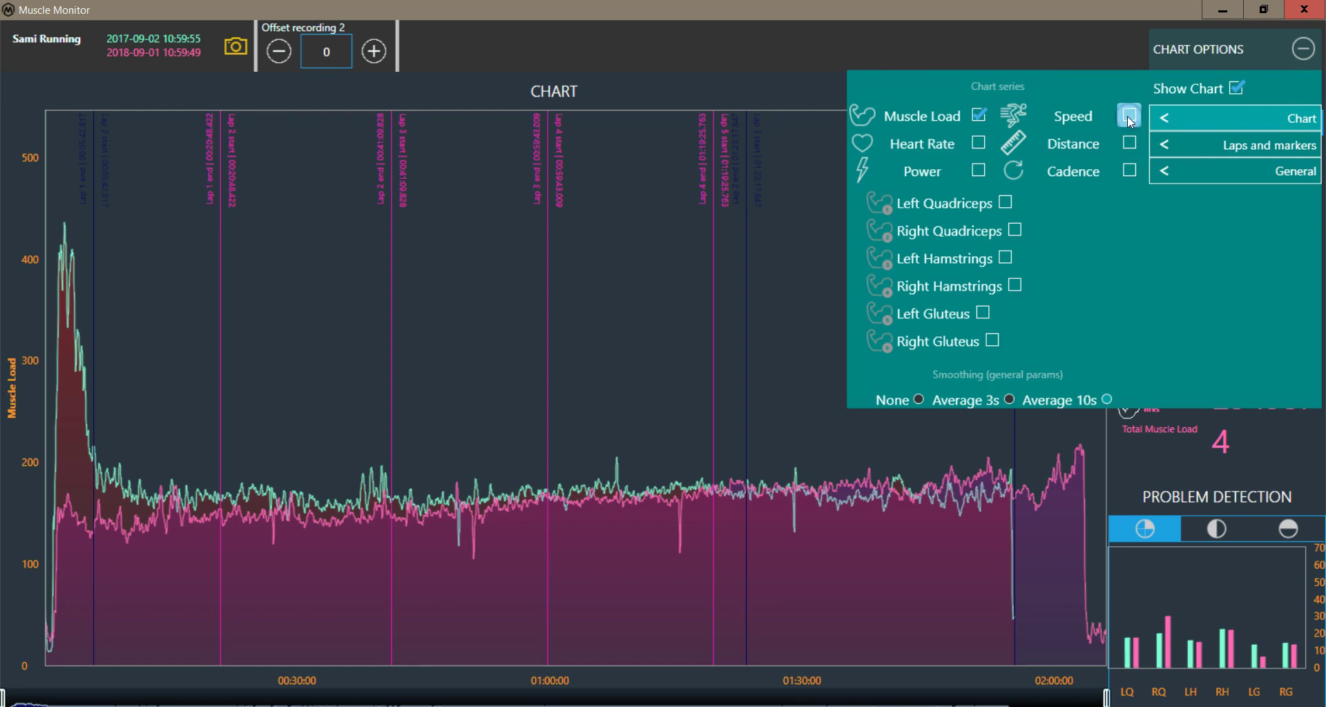
{"action": "left_click", "coordinate": [966, 143]}
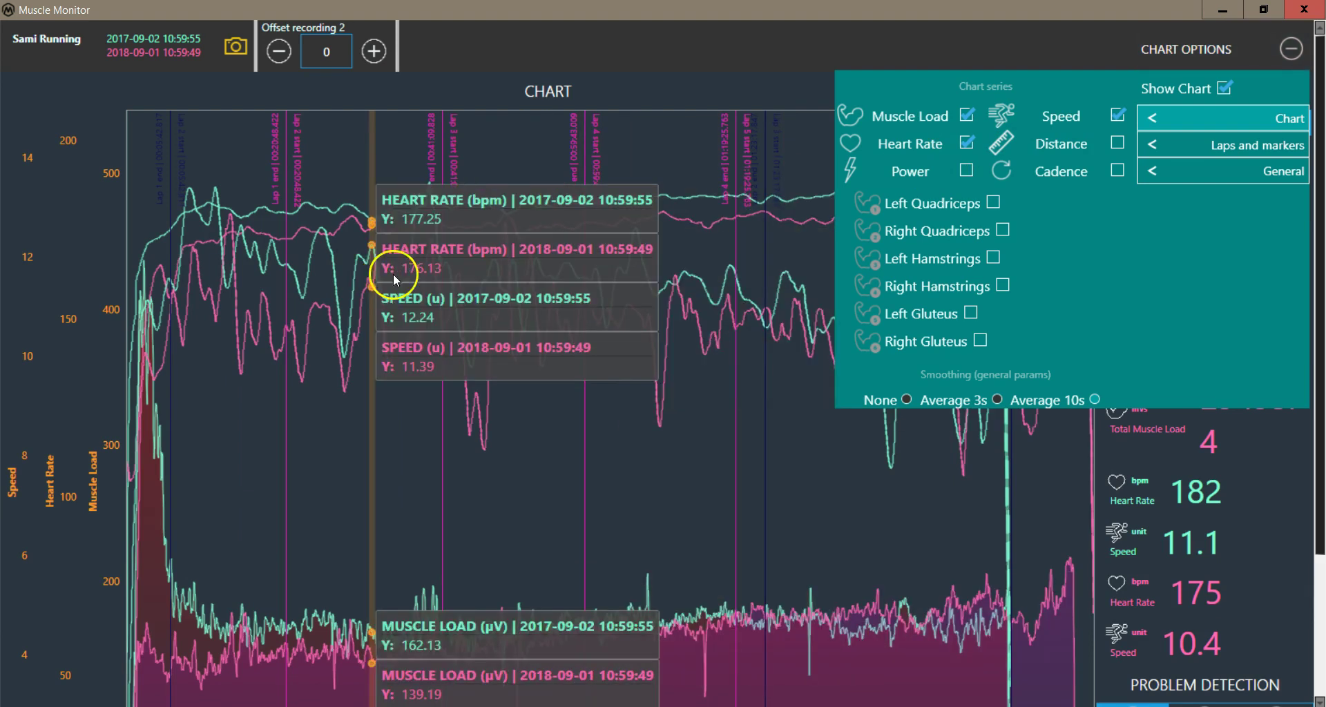
- Remove the Heart Rate and Speed series from the comparison chart and toggle the Muscle Load series
{"action": "left_click", "coordinate": [966, 143]}
{"action": "left_click", "coordinate": [1118, 115]}
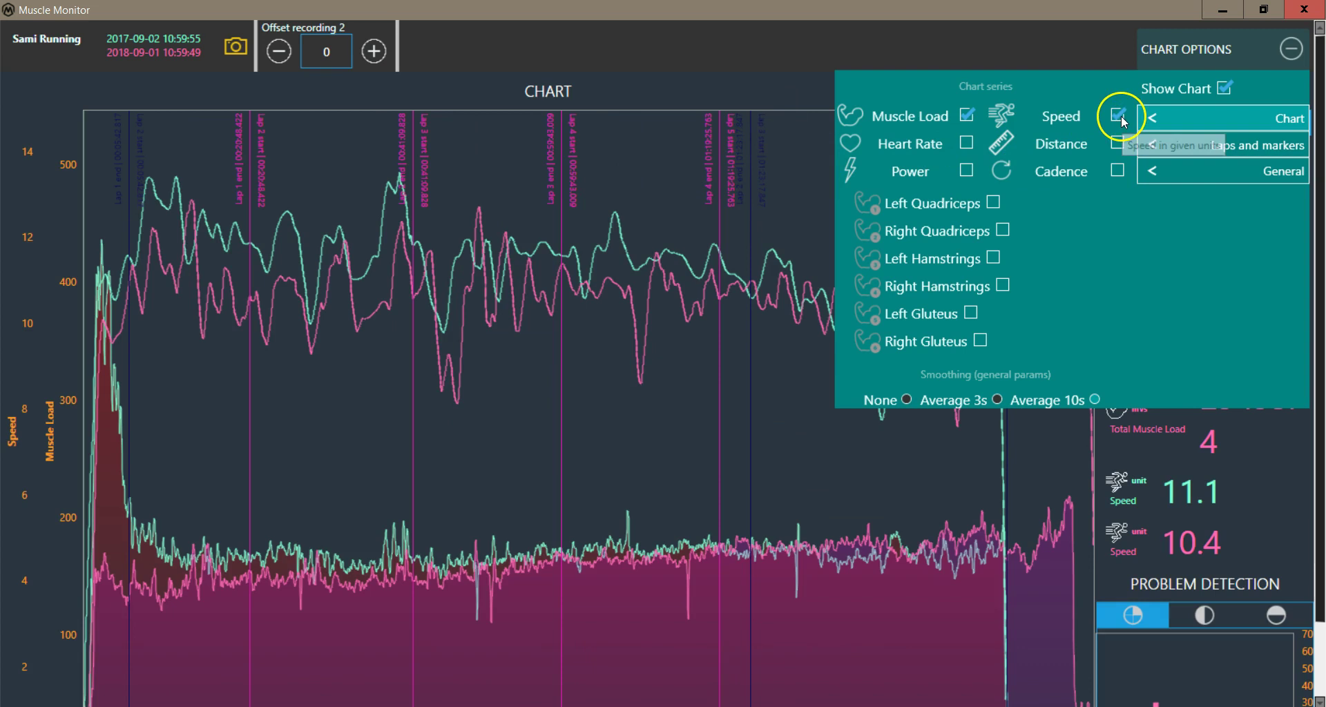
{"action": "left_click", "coordinate": [980, 116]}
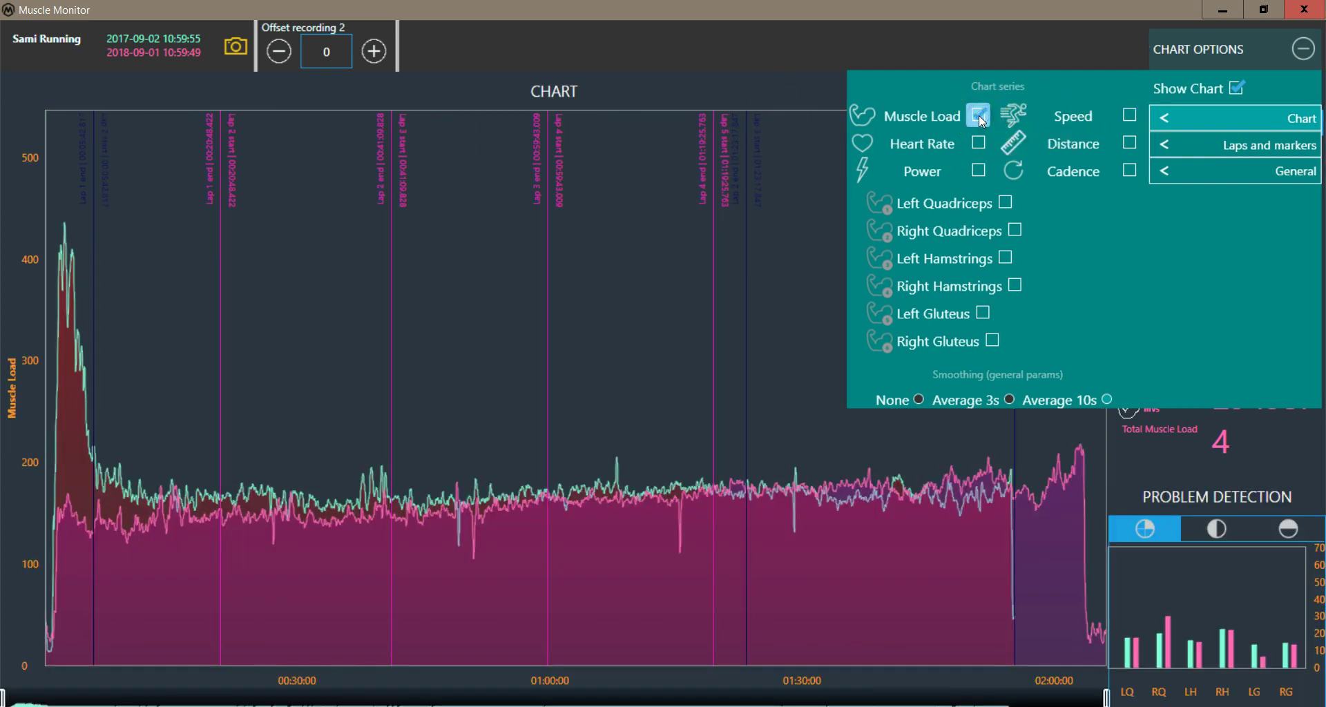
- Replace the Muscle Load series with Left Hamstrings in the comparison chart and close the chart options
{"action": "left_click", "coordinate": [978, 174]}
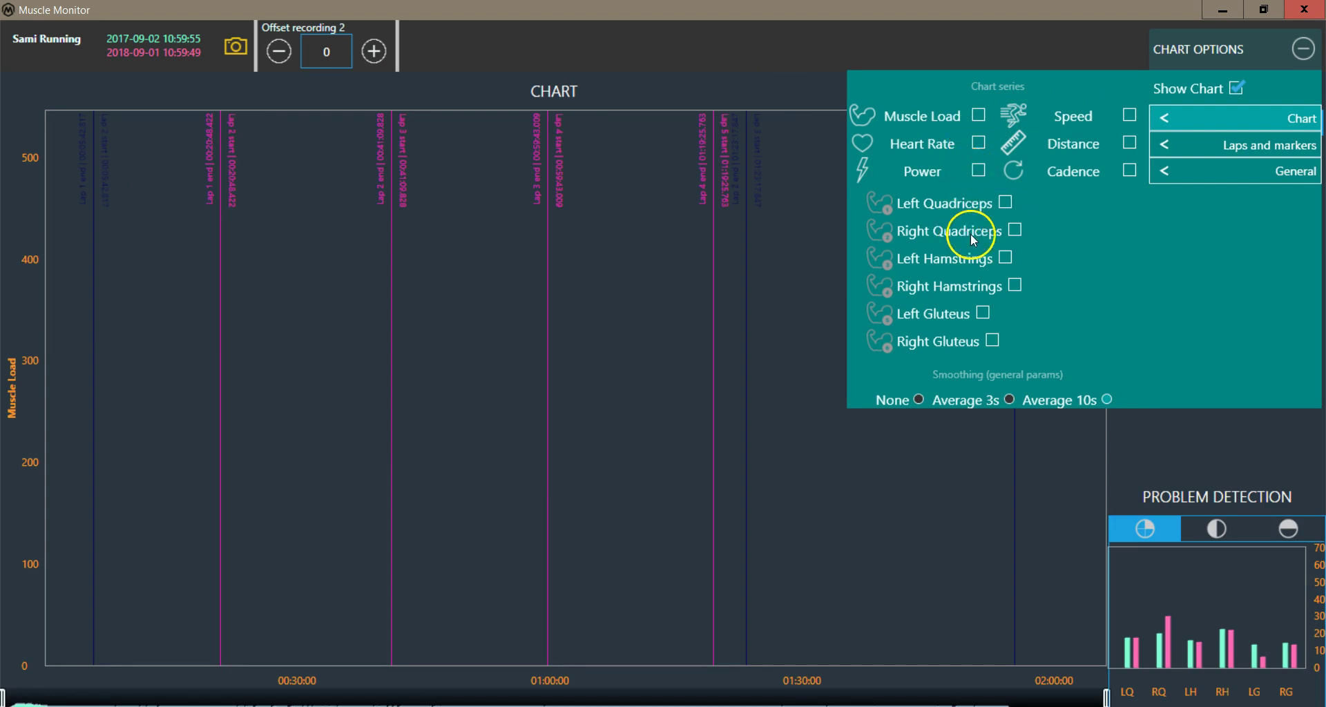
{"action": "left_click", "coordinate": [1005, 258]}
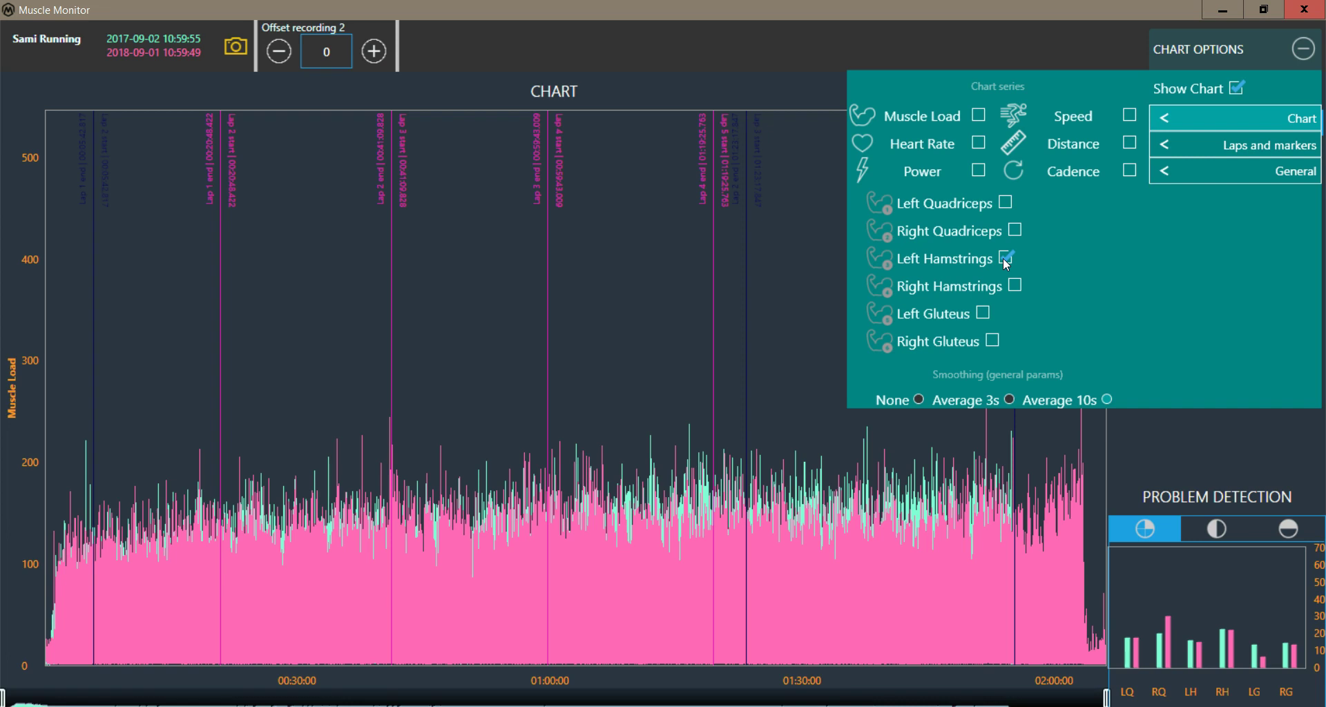
{"action": "left_click", "coordinate": [1118, 119]}
{"action": "left_click", "coordinate": [1169, 53]}
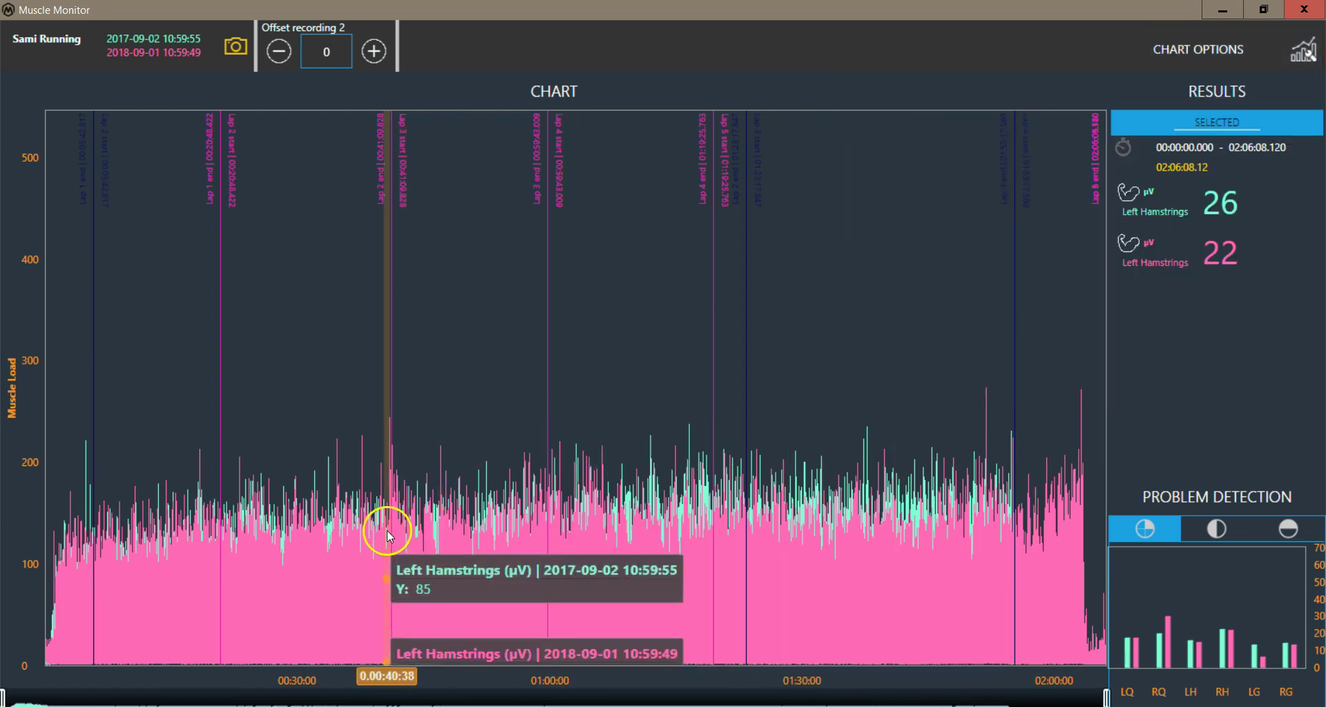
- Zoom the time axis to about 00:46:03–00:46:11 and stretch the Muscle Load axis to end above 200
{"action": "scroll", "coordinate": [442, 531], "scroll_direction": "up", "scroll_amount": 1}
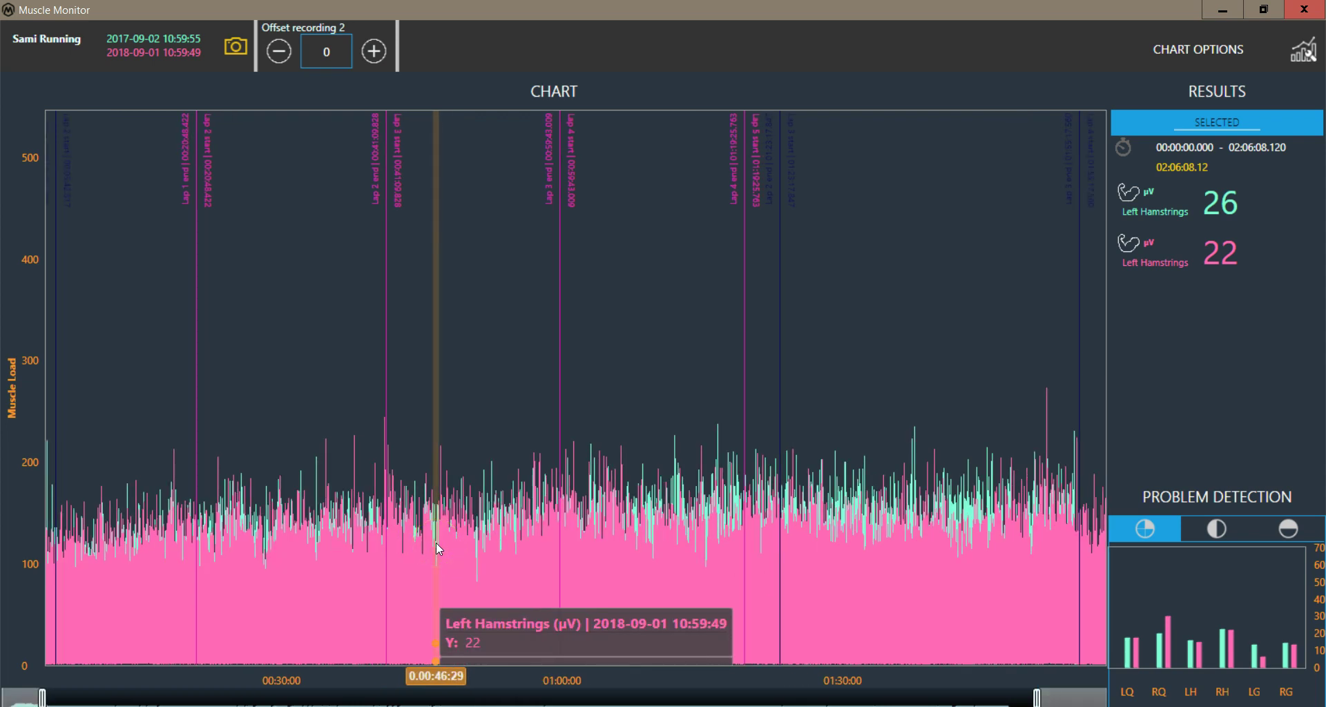
{"action": "scroll", "coordinate": [438, 548], "scroll_direction": "up", "scroll_amount": 5}
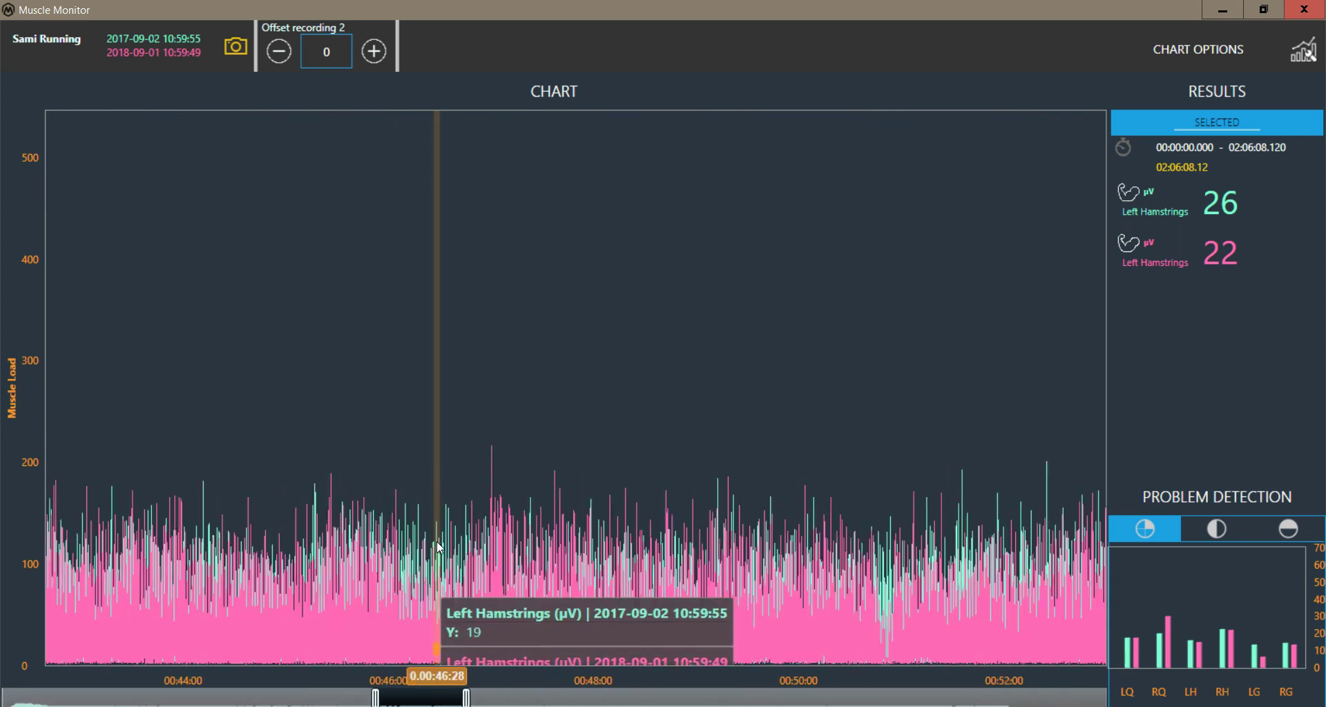
{"action": "scroll", "coordinate": [439, 547], "scroll_direction": "up", "scroll_amount": 7}
{"action": "scroll", "coordinate": [442, 544], "scroll_direction": "up", "scroll_amount": 4}
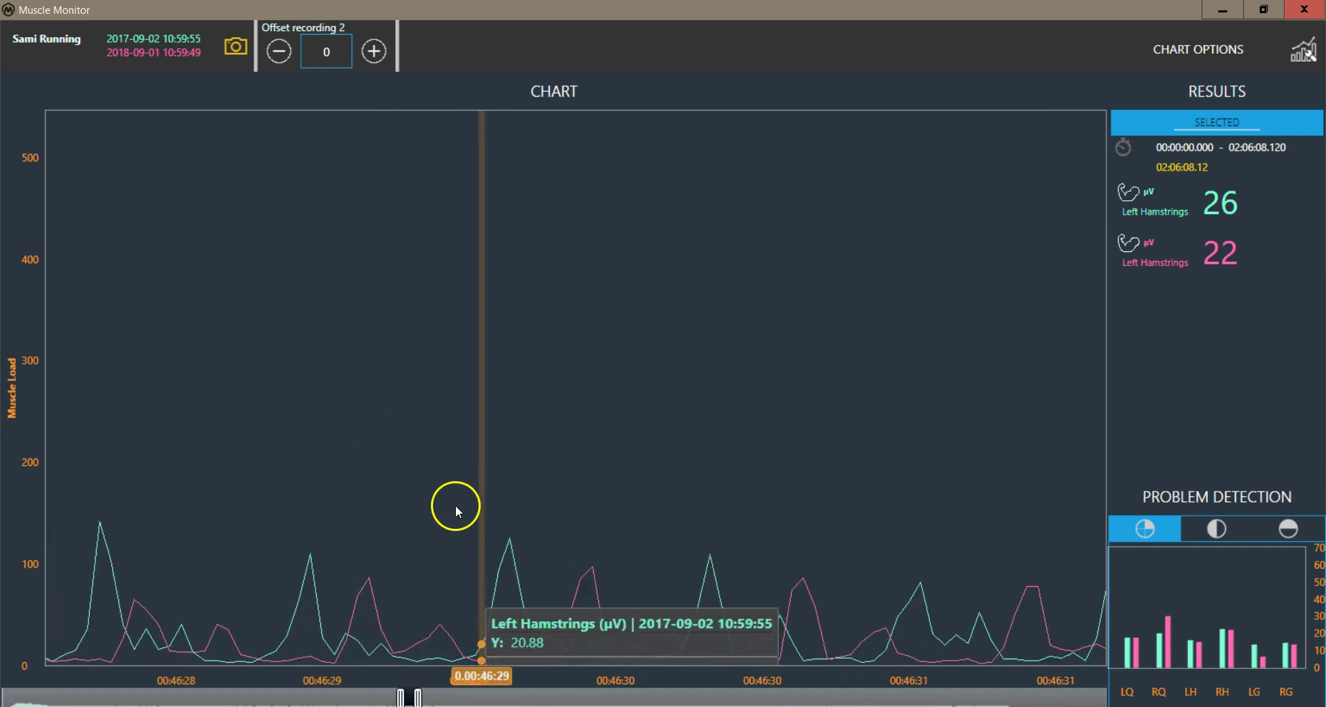
{"action": "mouse_move", "coordinate": [418, 699]}
{"action": "left_mouse_down"}
{"action": "mouse_move", "coordinate": [509, 698]}
{"action": "mouse_move", "coordinate": [416, 698]}
{"action": "left_mouse_up"}
{"action": "scroll", "coordinate": [273, 531], "scroll_direction": "up", "scroll_amount": 3}
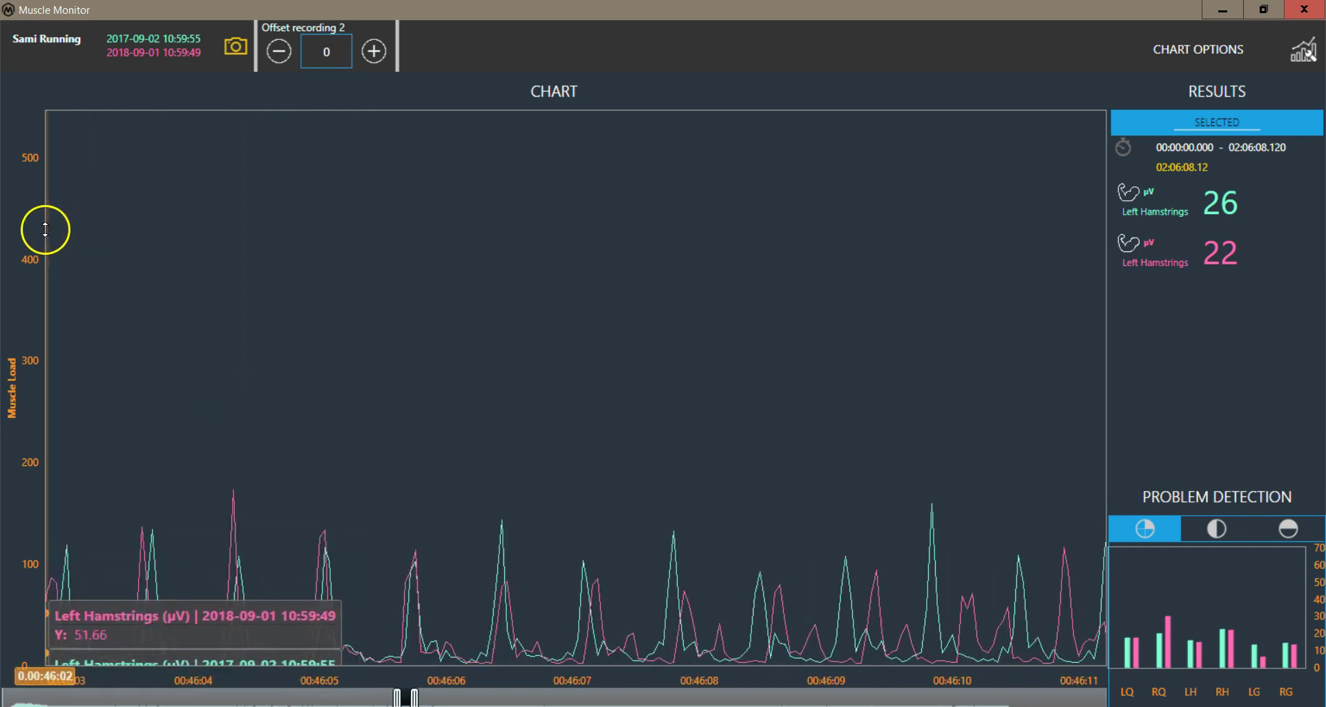
{"action": "scroll", "coordinate": [34, 230], "scroll_direction": "up", "scroll_amount": 3}
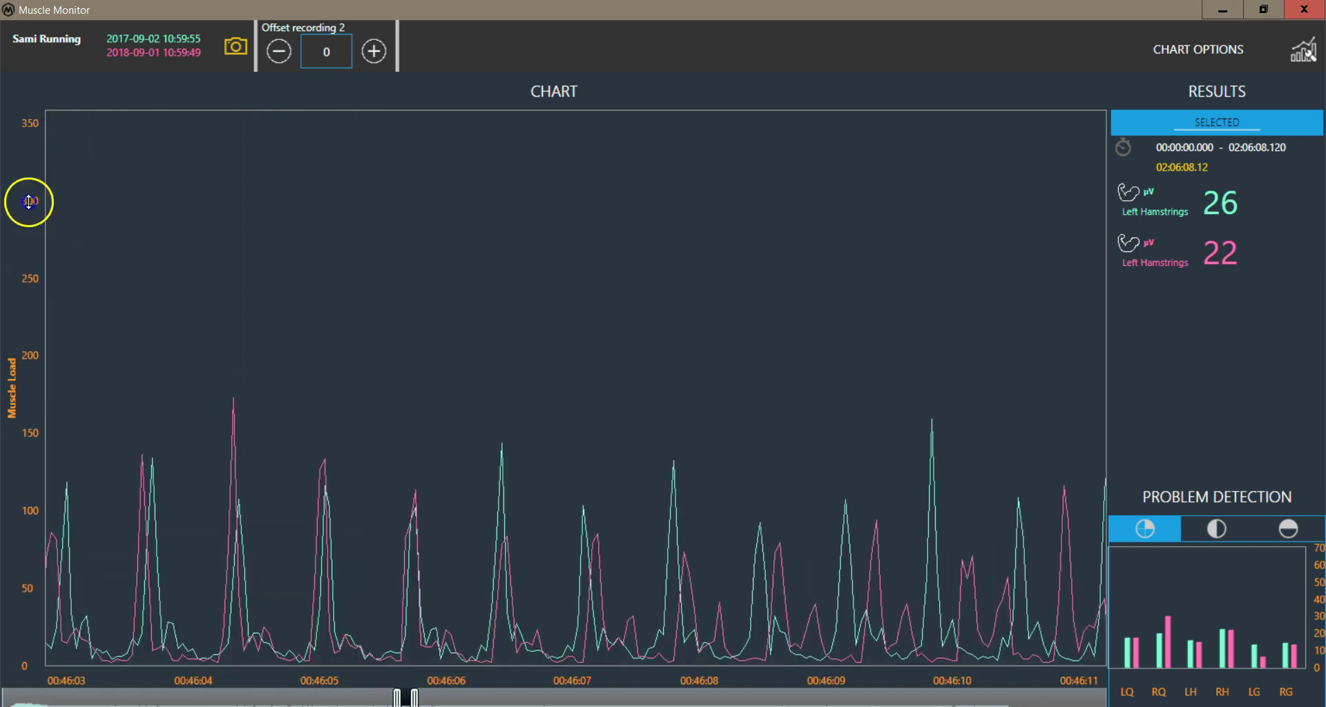
{"action": "scroll", "coordinate": [30, 214], "scroll_direction": "up", "scroll_amount": 2}
{"action": "left_click_drag", "start_coordinate": [31, 226], "coordinate": [31, 156]}
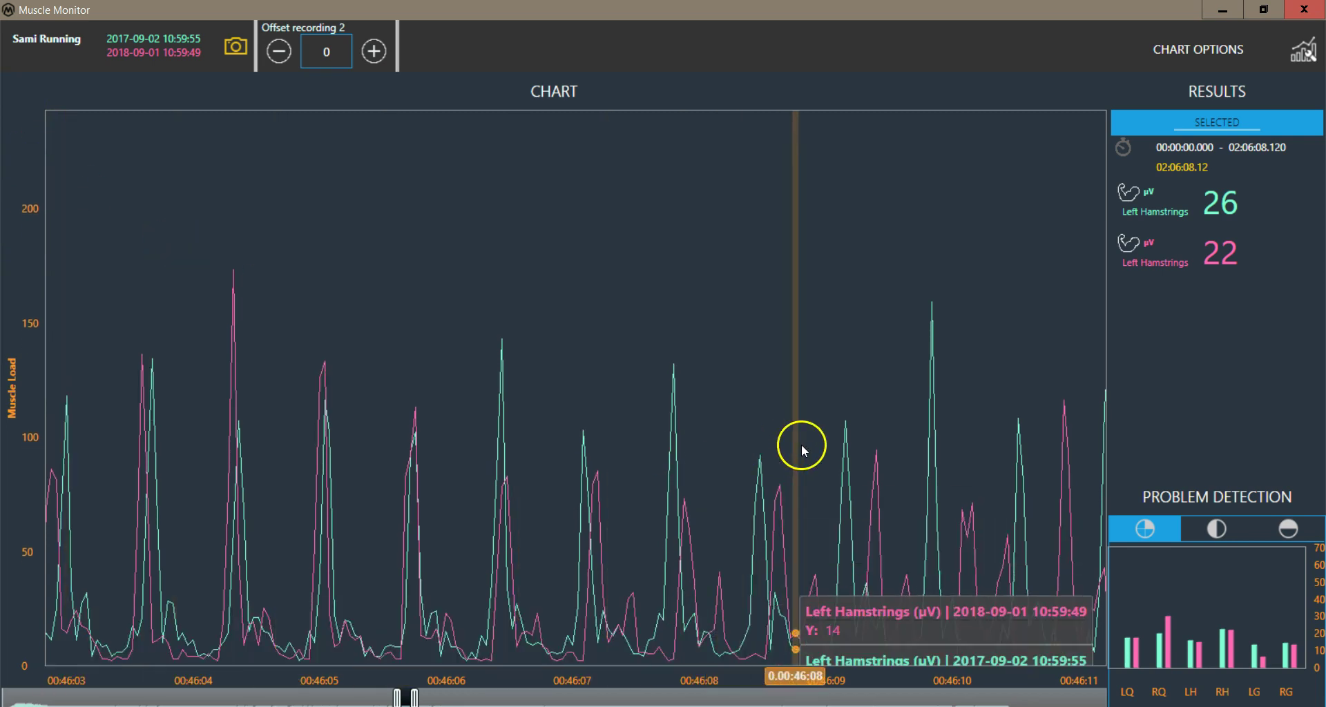
- Zoom in to about 00:46:07–00:46:10 and compare the timing of both recordings' Left Hamstrings peaks
{"action": "scroll", "coordinate": [802, 448], "scroll_direction": "up", "scroll_amount": 2}
{"action": "scroll", "coordinate": [822, 432], "scroll_direction": "up", "scroll_amount": 1}
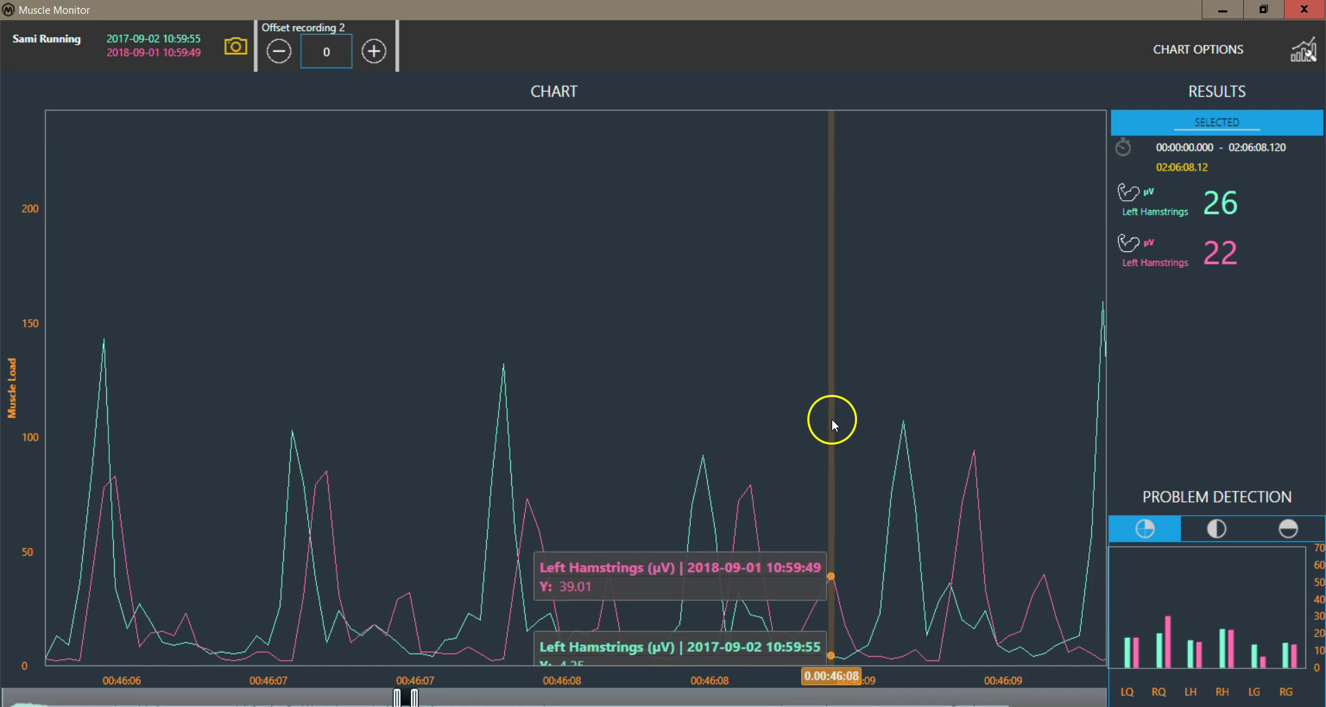
{"action": "scroll", "coordinate": [832, 416], "scroll_direction": "up", "scroll_amount": 1}
{"action": "left_click_drag", "start_coordinate": [833, 414], "coordinate": [727, 423]}
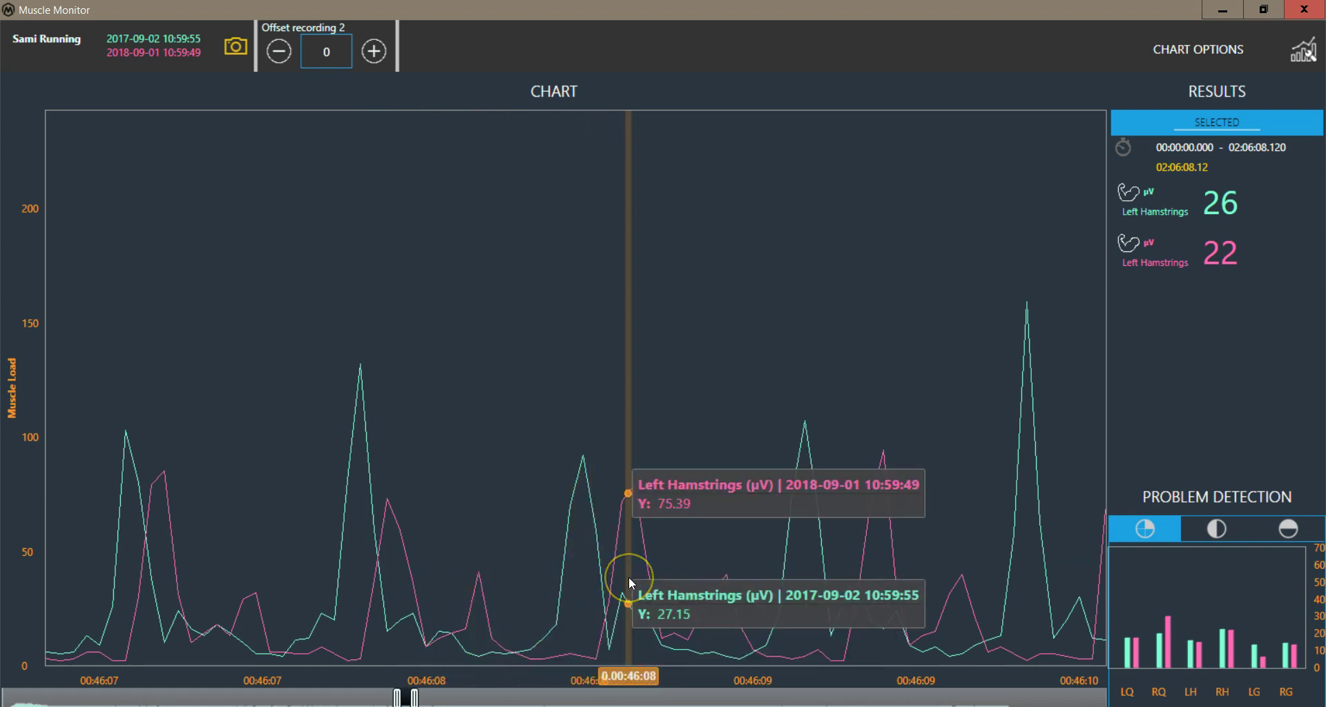
{"action": "left_click_drag", "start_coordinate": [629, 578], "coordinate": [780, 579]}
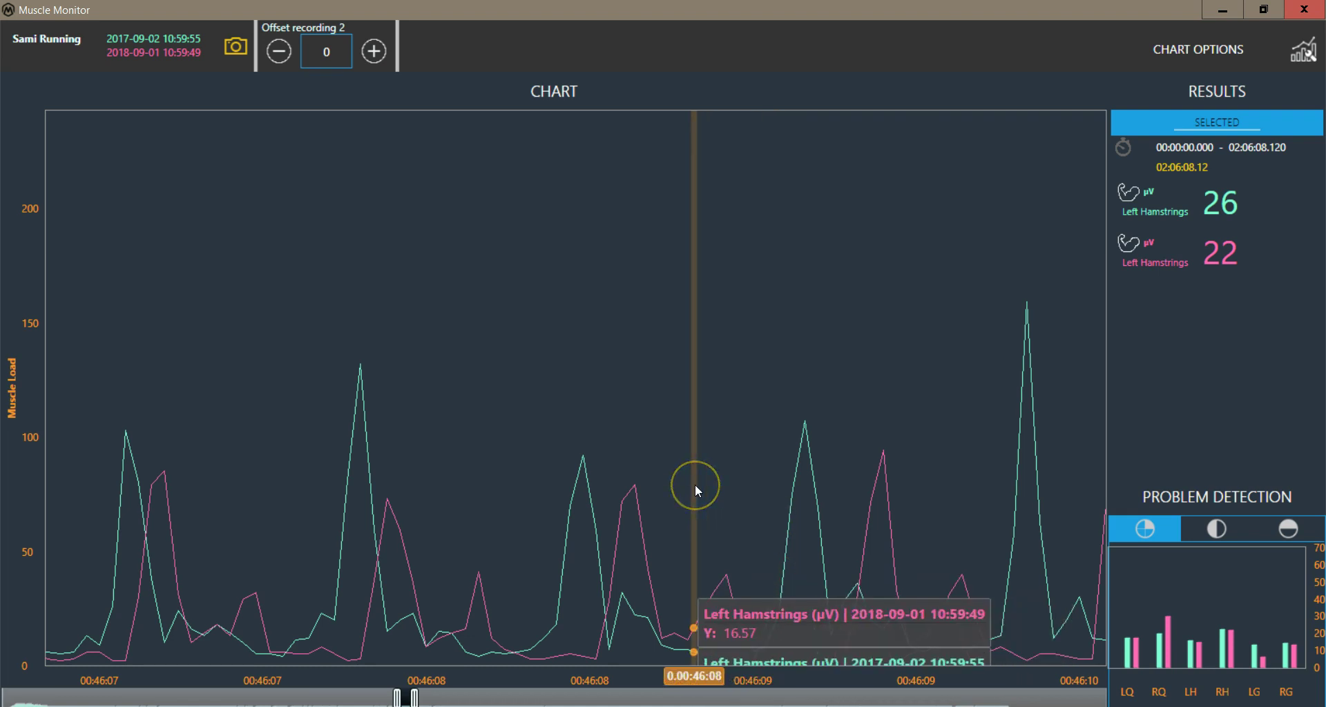
{"action": "left_click_drag", "start_coordinate": [697, 490], "coordinate": [362, 526]}
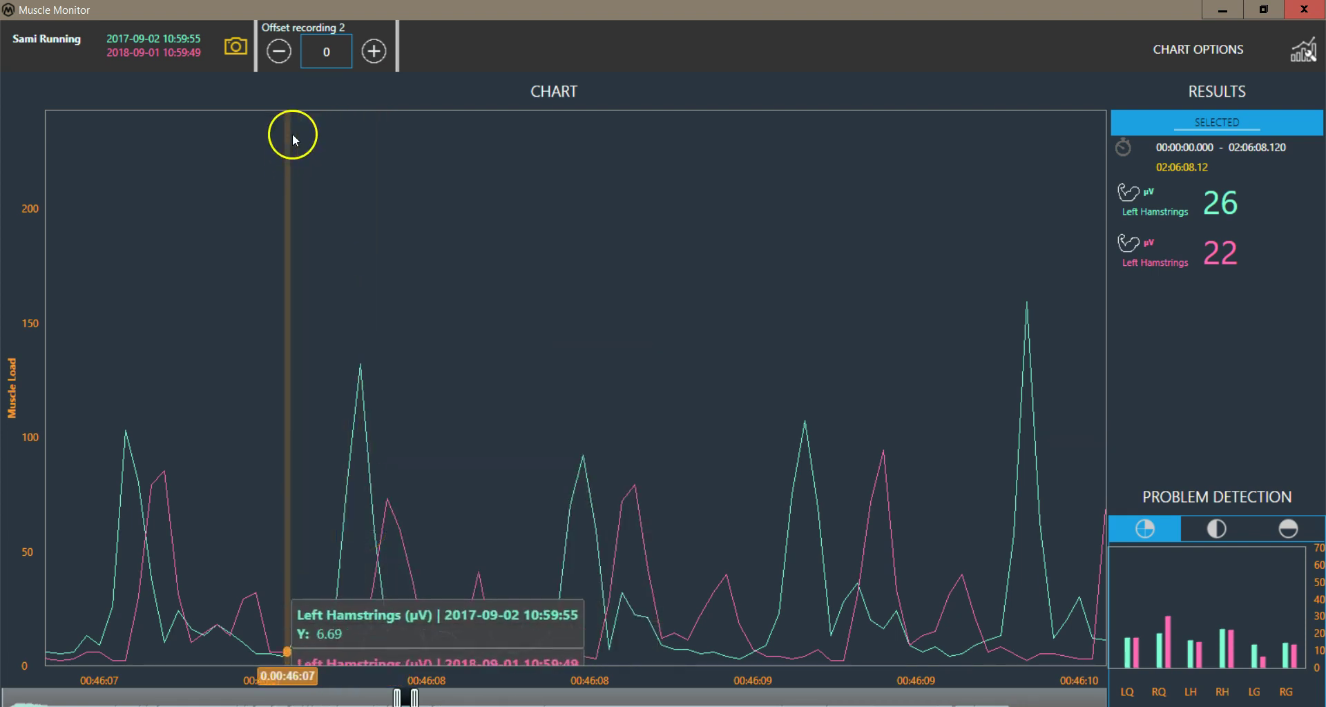
- Set the offset of recording 2 to -3 samples and inspect the overlapping Left Hamstrings peaks
{"action": "left_click", "coordinate": [280, 67]}
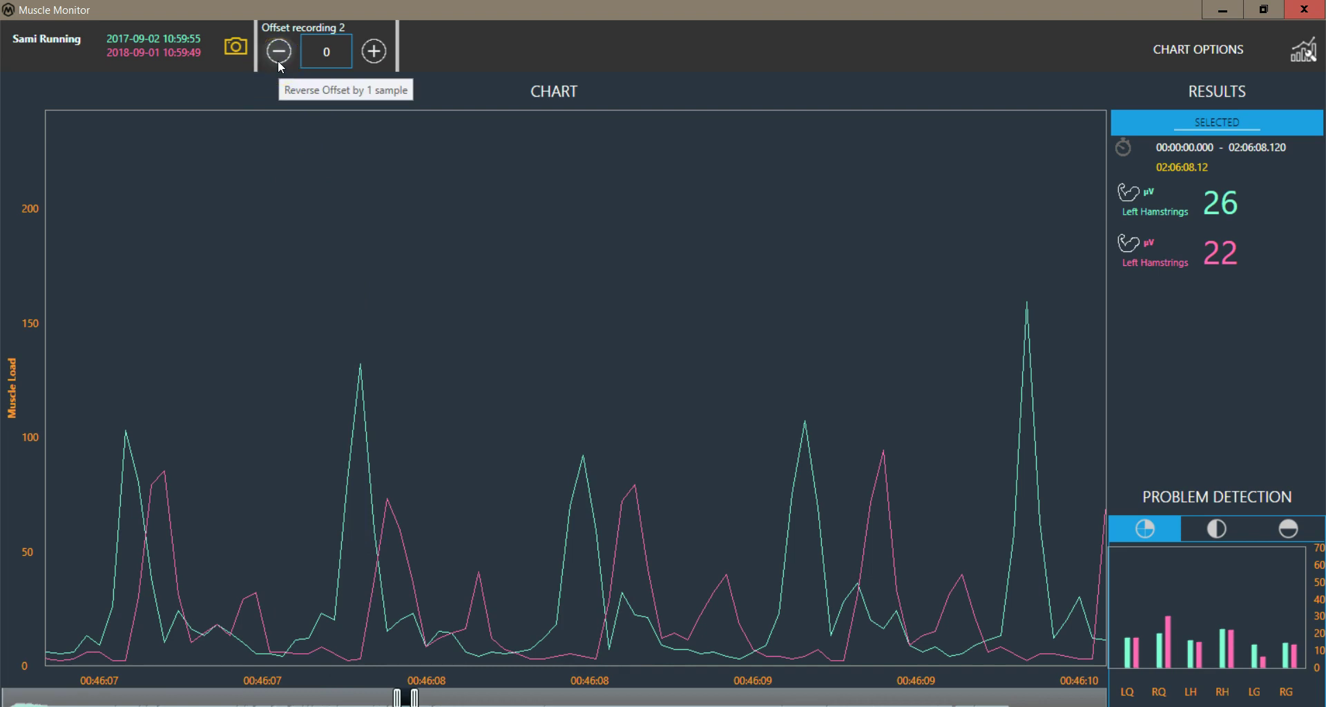
{"action": "left_click", "coordinate": [293, 69]}
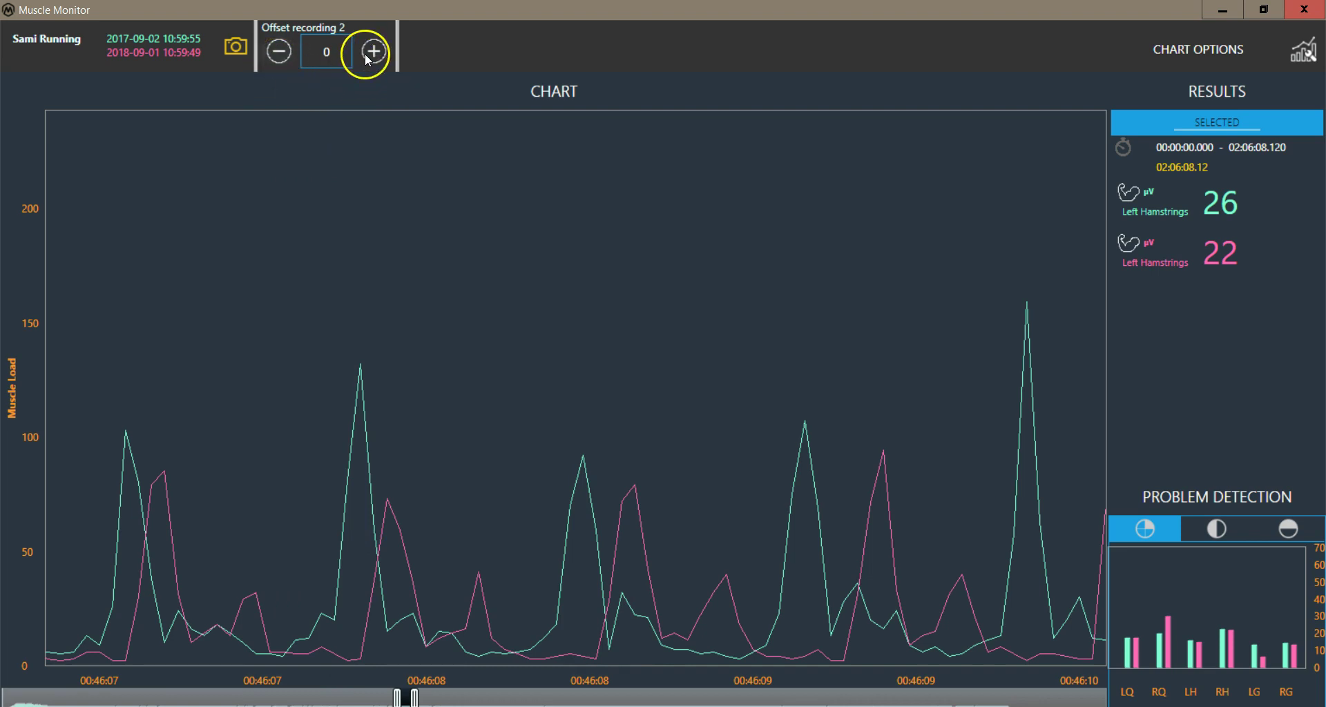
{"action": "left_click", "coordinate": [279, 54]}
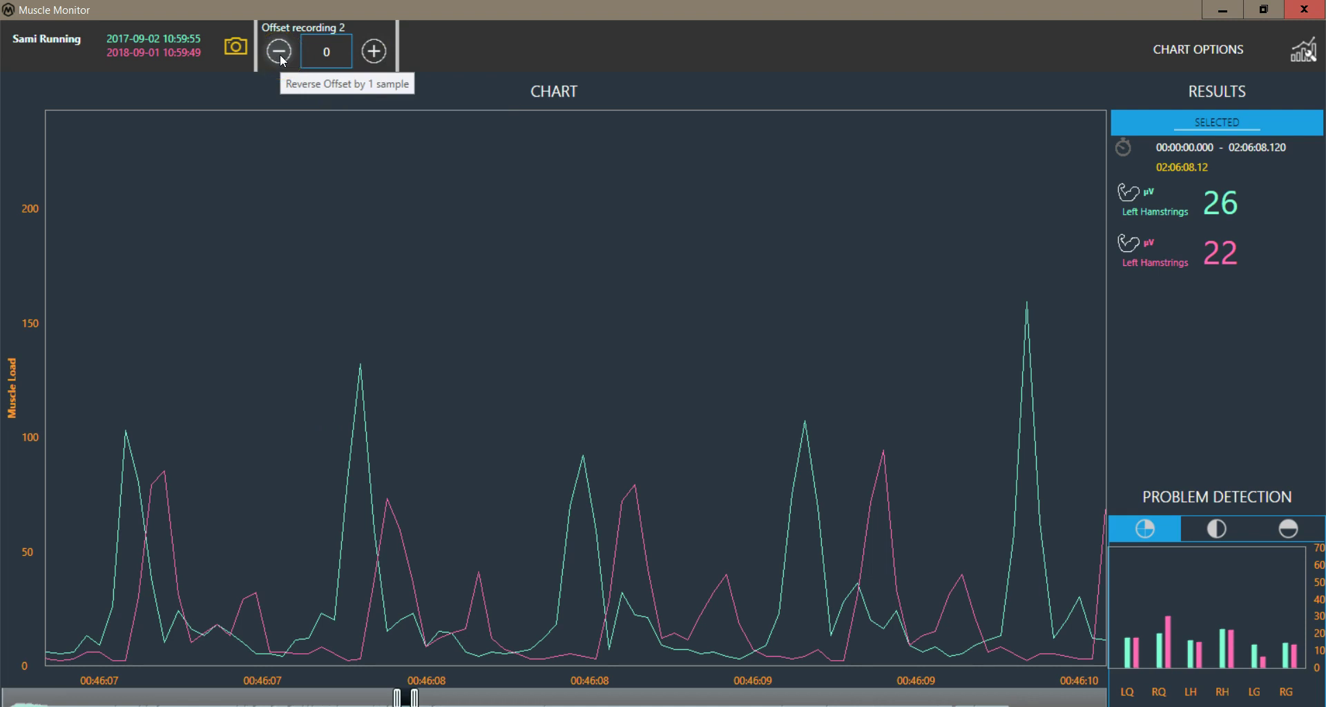
{"action": "left_click", "coordinate": [282, 59]}
{"action": "left_click", "coordinate": [281, 54]}
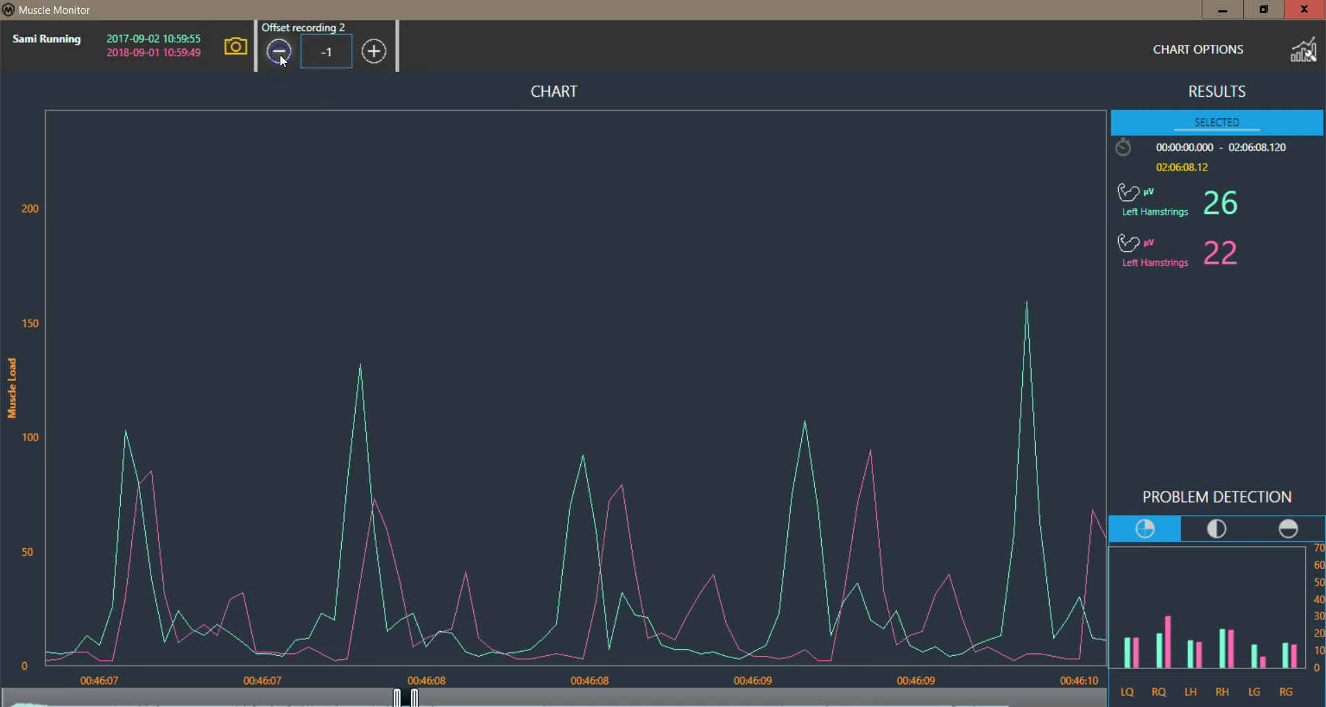
{"action": "left_click", "coordinate": [280, 56]}
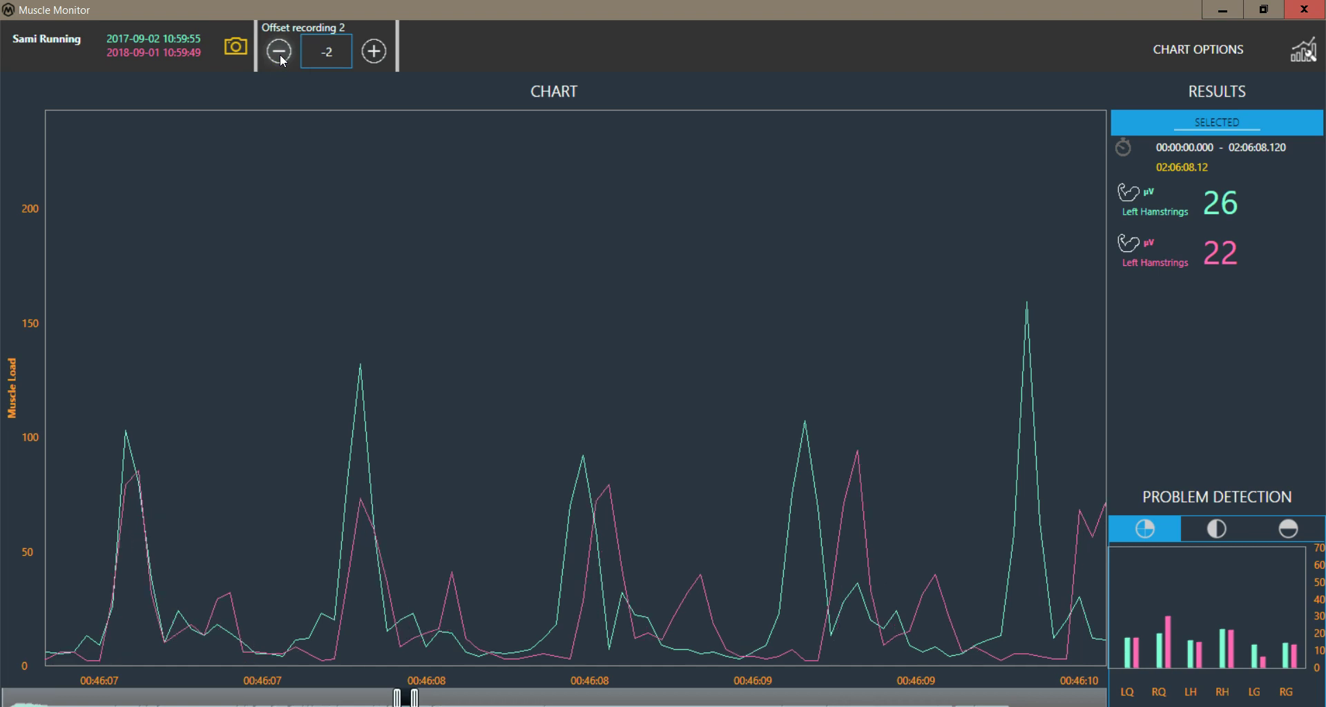
{"action": "left_click", "coordinate": [280, 54]}
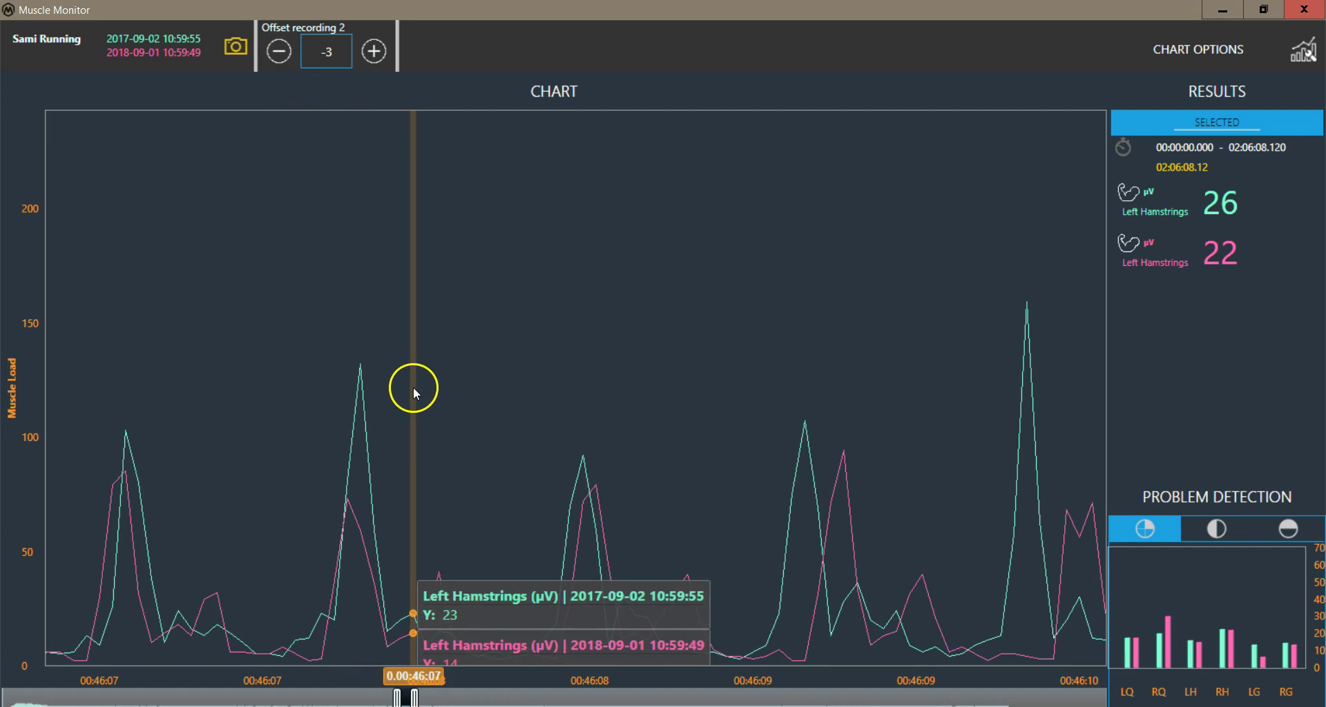
{"action": "left_click", "coordinate": [367, 532]}
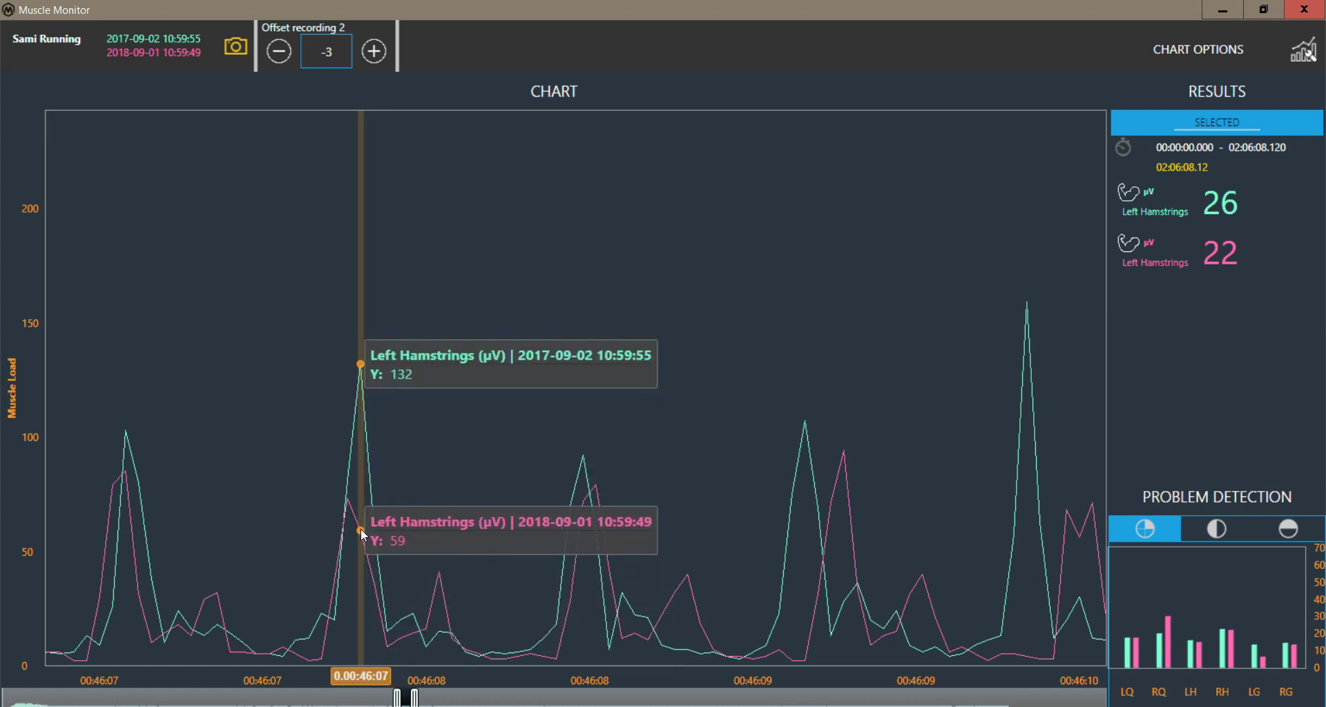
{"action": "left_click", "coordinate": [366, 532]}
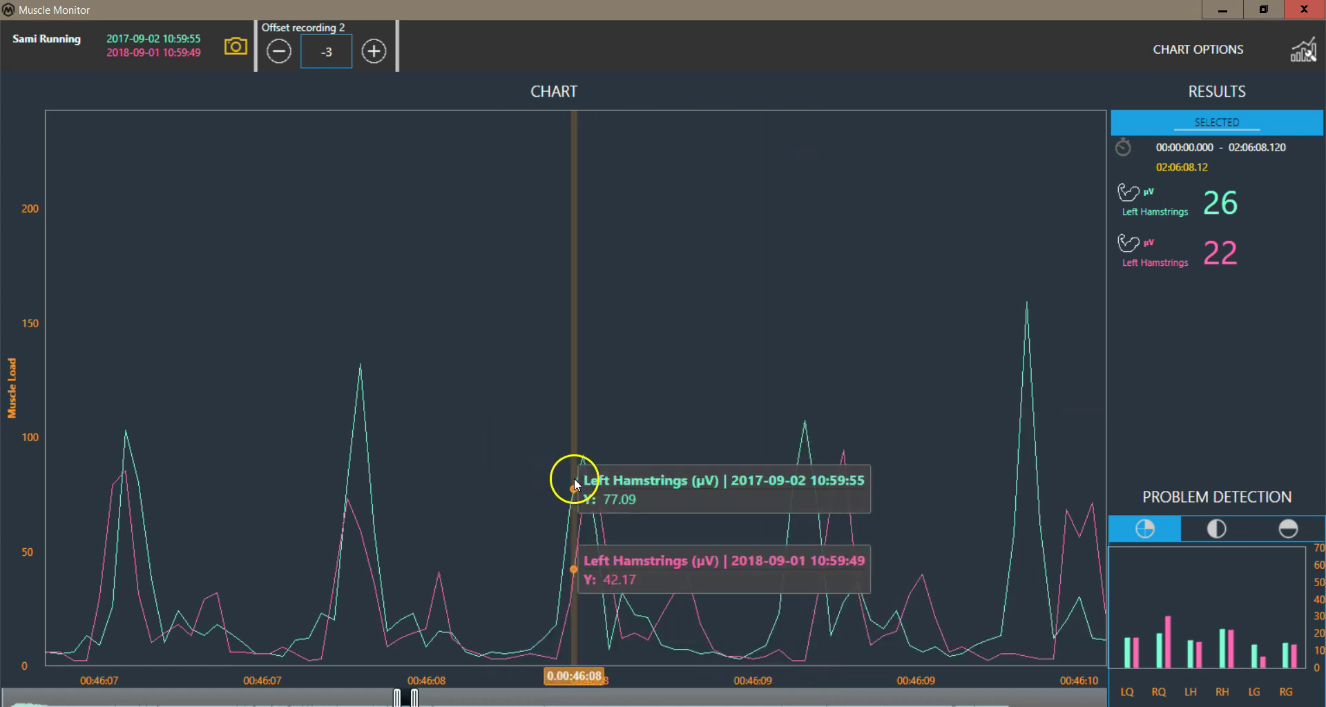
- Save a snapshot of the Left Hamstrings comparison, view comparison.png from the reports folder, and close the image
{"action": "left_click", "coordinate": [239, 51]}
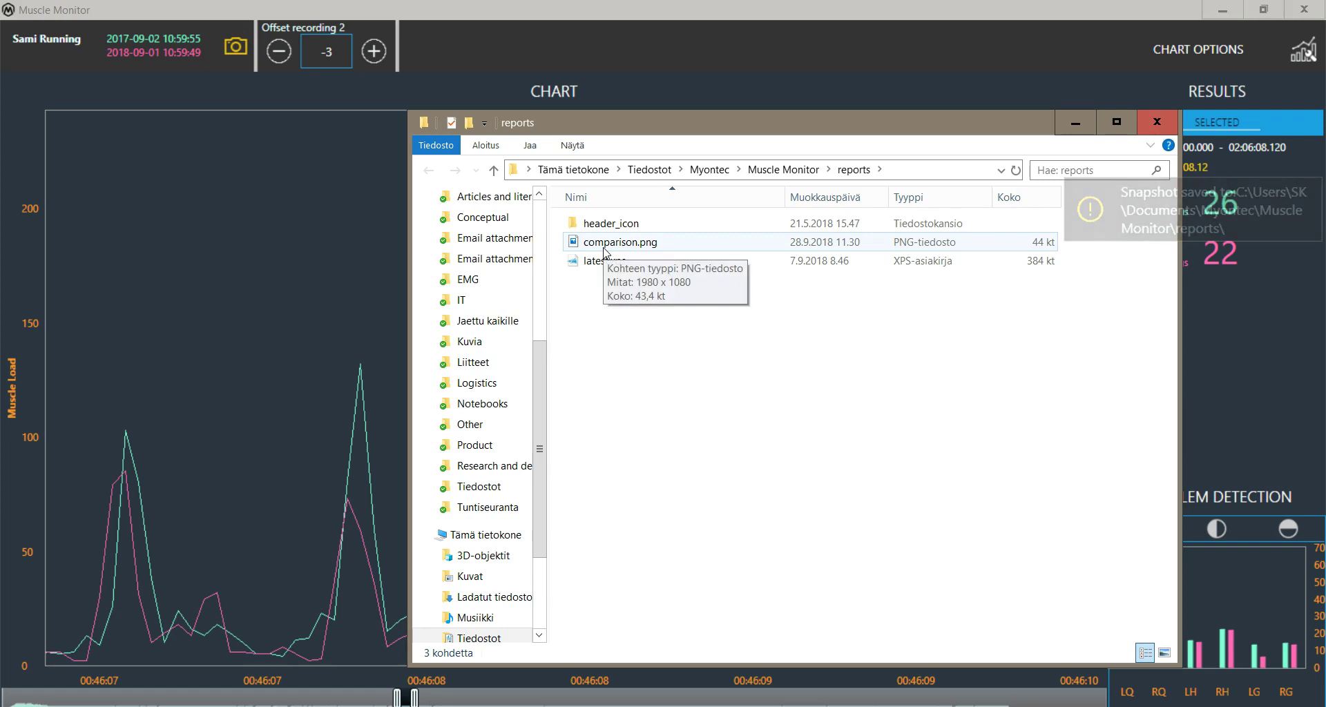
{"action": "left_click", "coordinate": [606, 245]}
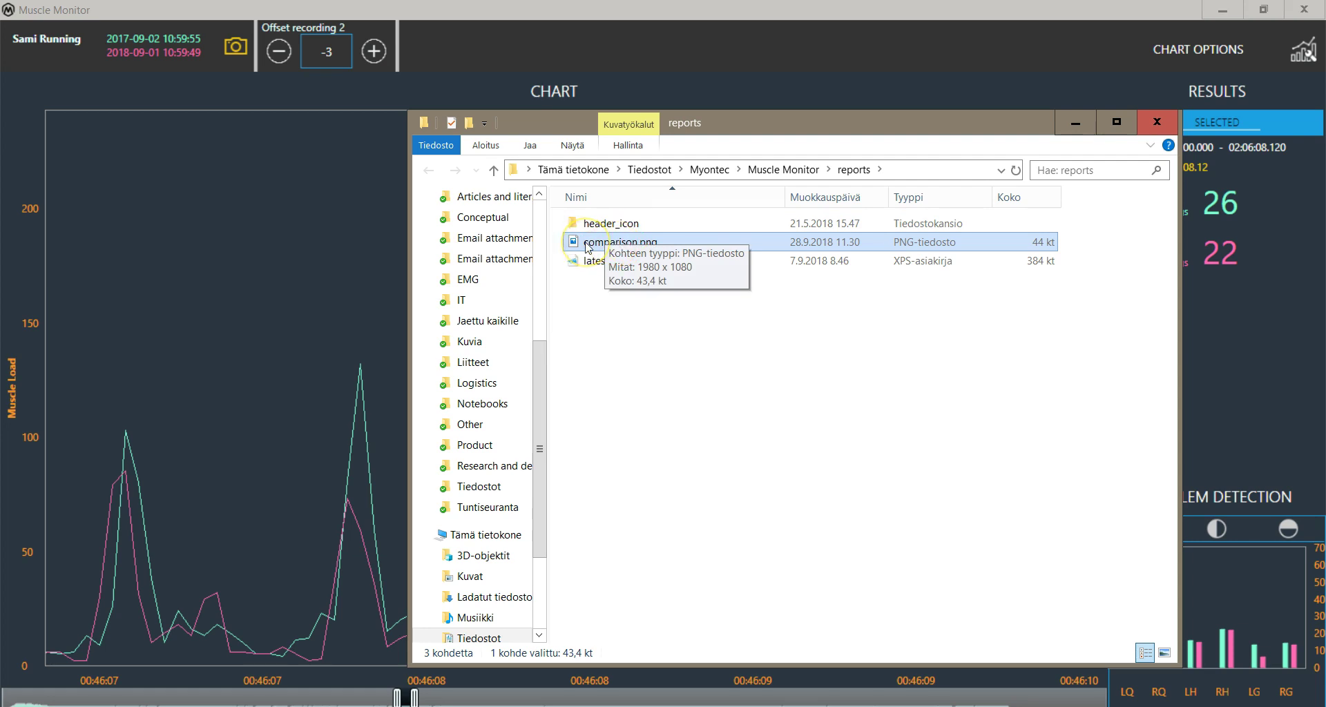
{"action": "double_click", "coordinate": [587, 245]}
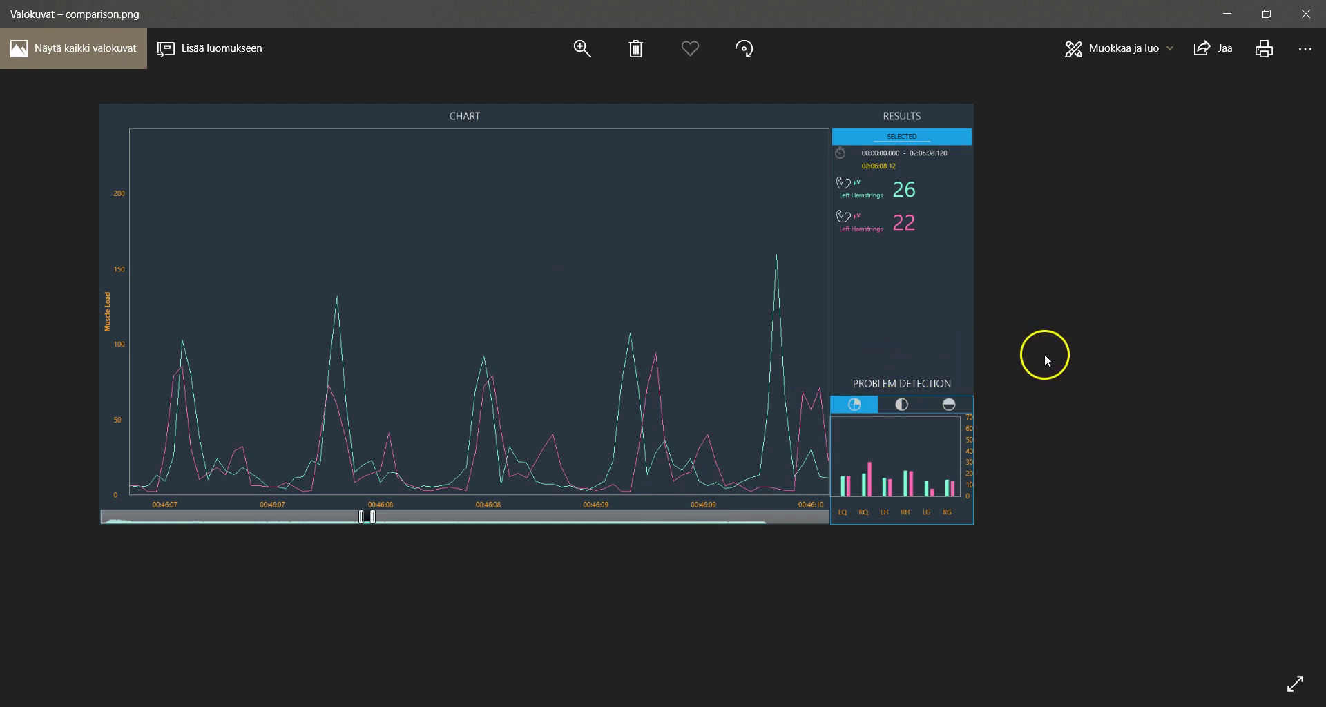
{"action": "left_click", "coordinate": [1305, 14]}
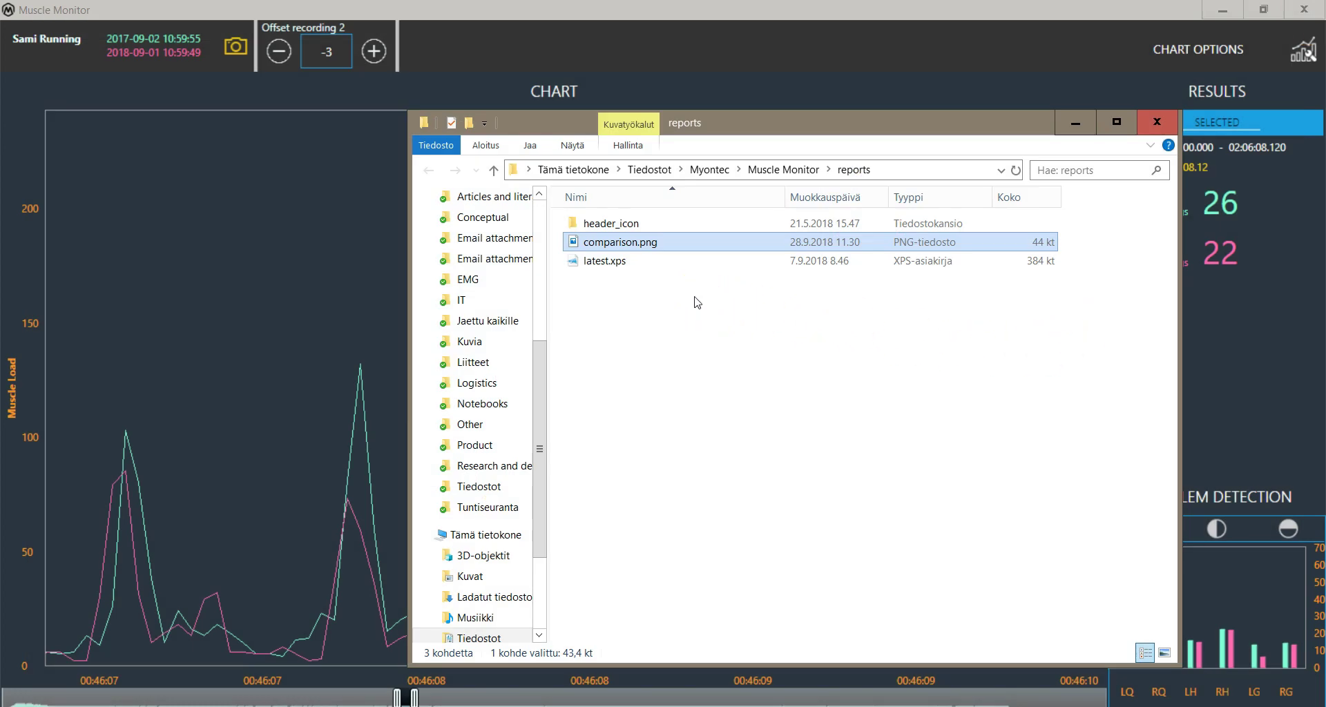
- Return to Muscle Monitor and replace the Left Hamstrings series with Muscle Load in the comparison chart
{"action": "left_click", "coordinate": [398, 281]}
{"action": "scroll", "coordinate": [401, 281], "scroll_direction": "down", "scroll_amount": 6}
{"action": "left_click_drag", "start_coordinate": [468, 302], "coordinate": [281, 341]}
{"action": "left_click_drag", "start_coordinate": [665, 420], "coordinate": [326, 438]}
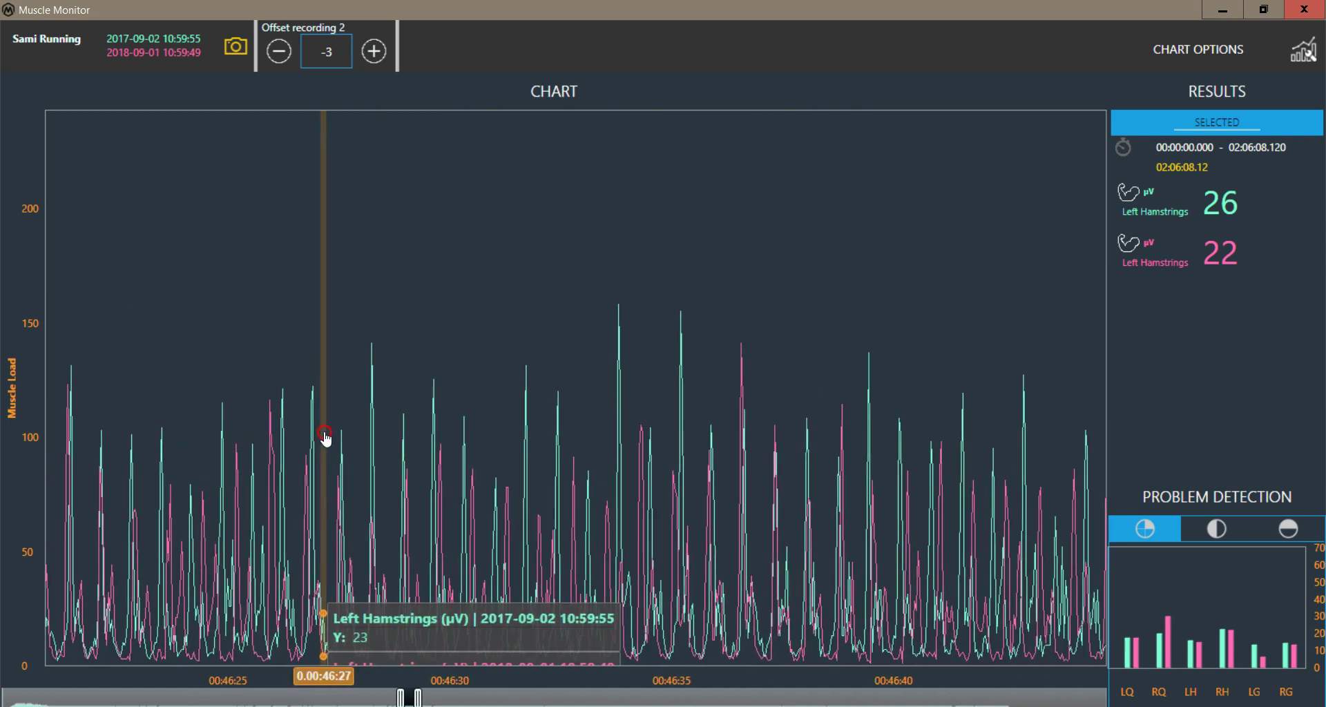
{"action": "left_click", "coordinate": [1219, 62]}
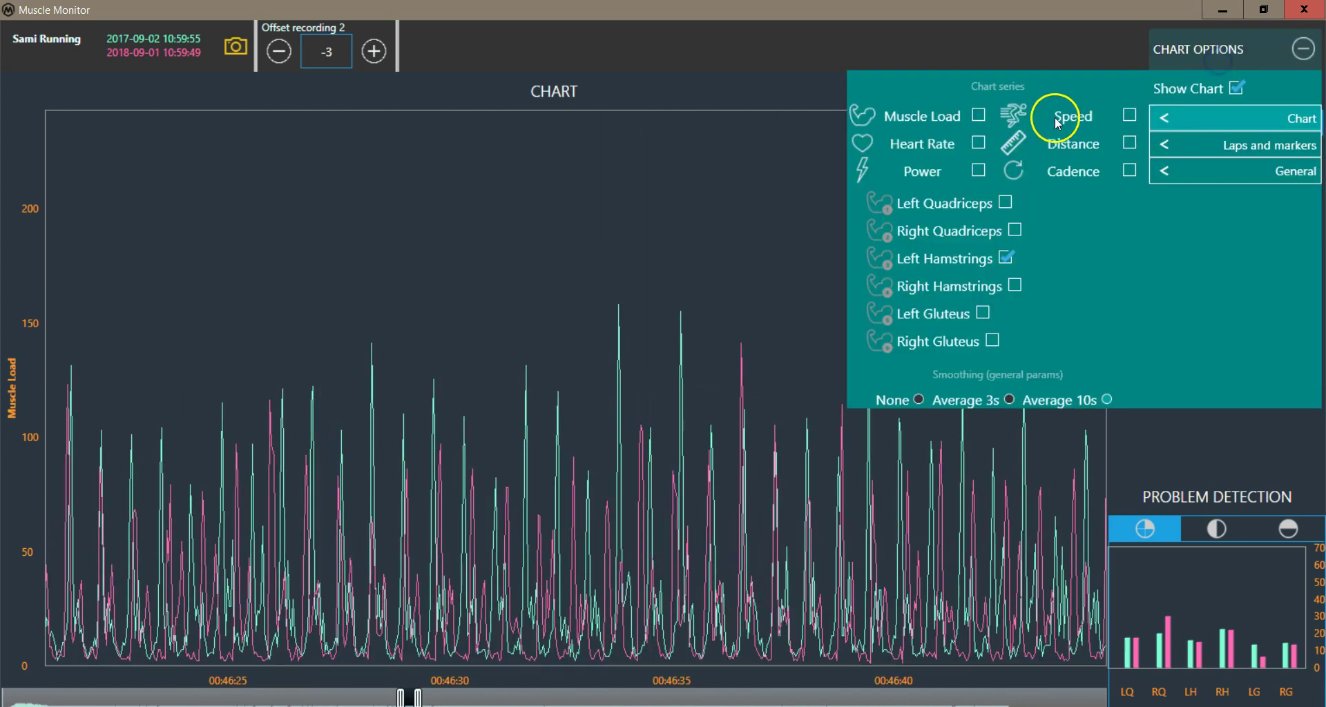
{"action": "left_click", "coordinate": [977, 115]}
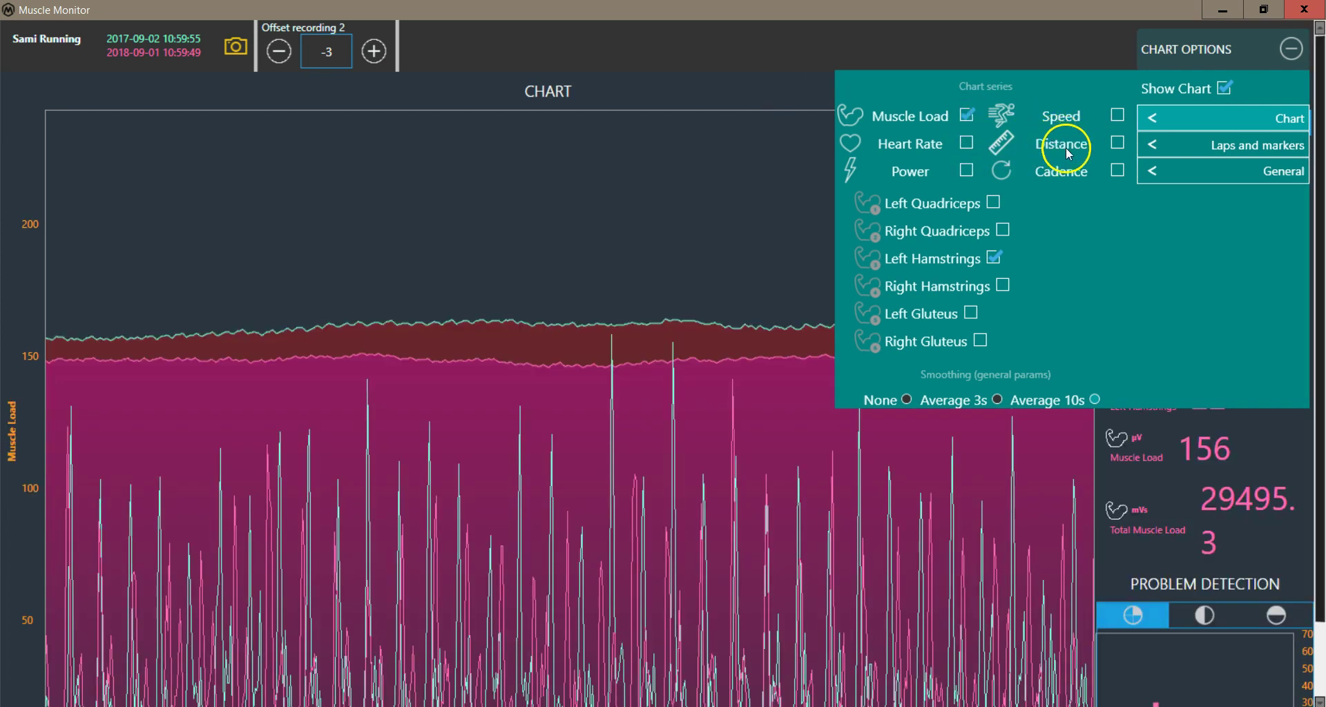
{"action": "left_click", "coordinate": [995, 259]}
- Add the Cadence series to the comparison chart and close the chart options
{"action": "left_click", "coordinate": [1110, 172]}
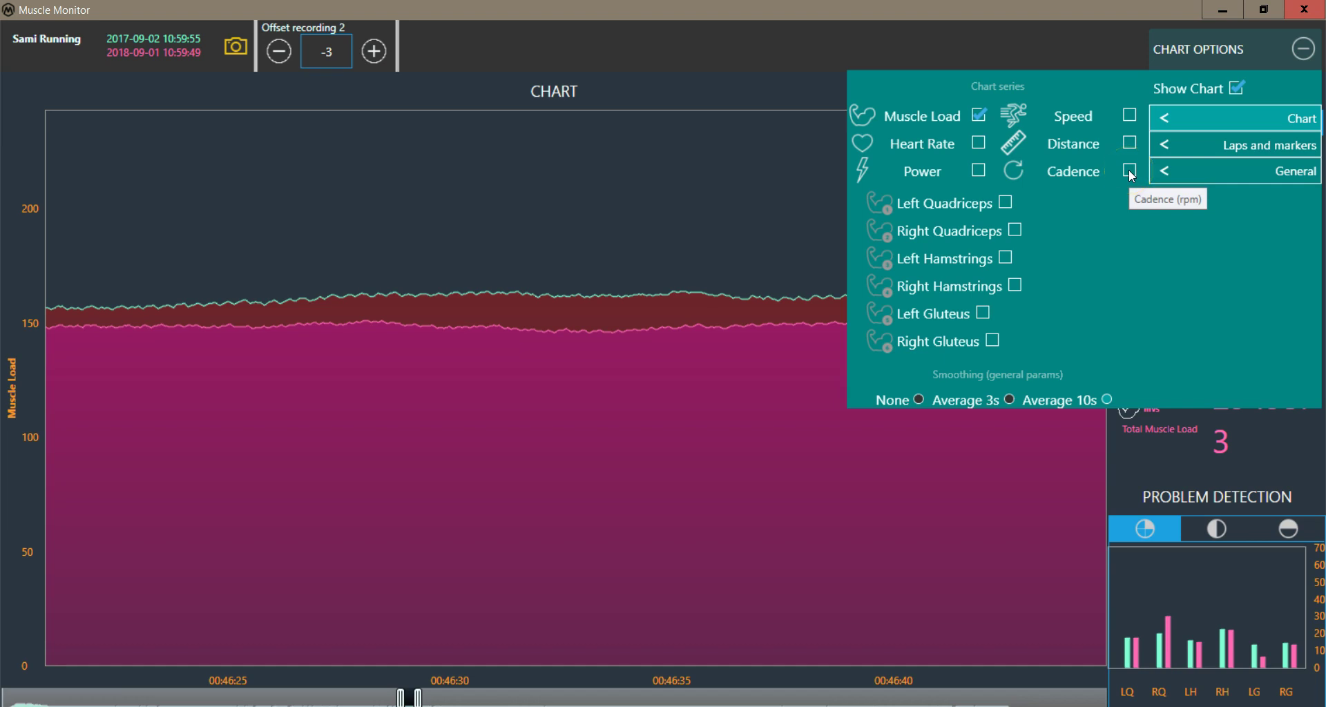
{"action": "left_click", "coordinate": [1128, 174]}
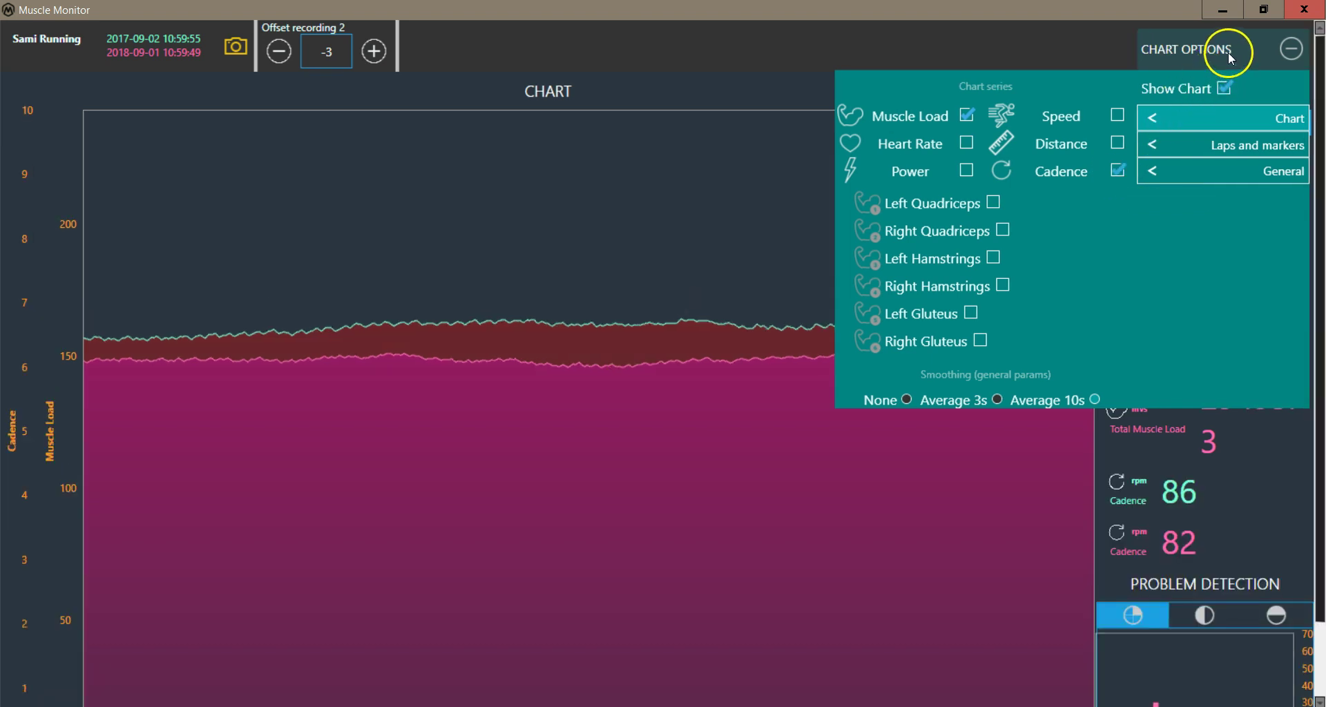
{"action": "left_click", "coordinate": [1231, 59]}
- Save a snapshot of the Muscle Load and Cadence comparison over about 00:21–01:13 and open comparison.png from the reports folder
{"action": "scroll", "coordinate": [590, 241], "scroll_direction": "up", "scroll_amount": 3}
{"action": "left_click_drag", "start_coordinate": [543, 263], "coordinate": [639, 214]}
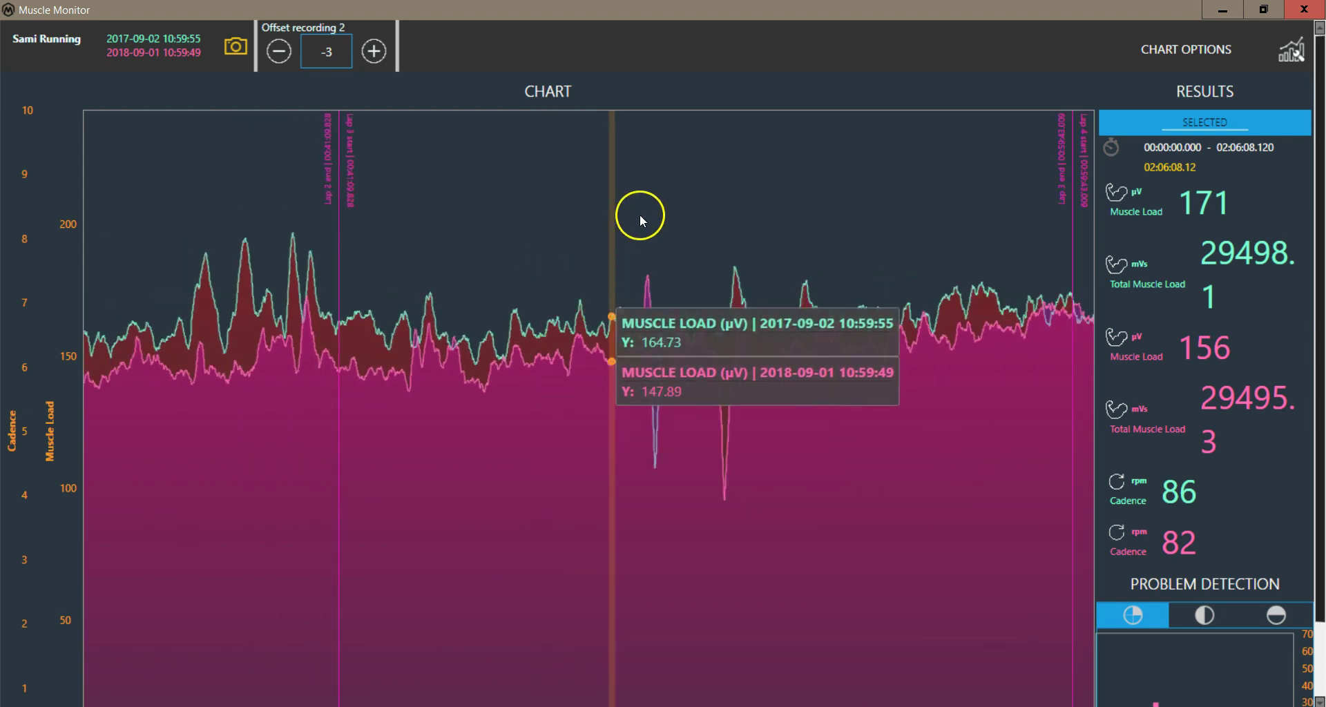
{"action": "scroll", "coordinate": [607, 224], "scroll_direction": "down", "scroll_amount": 2}
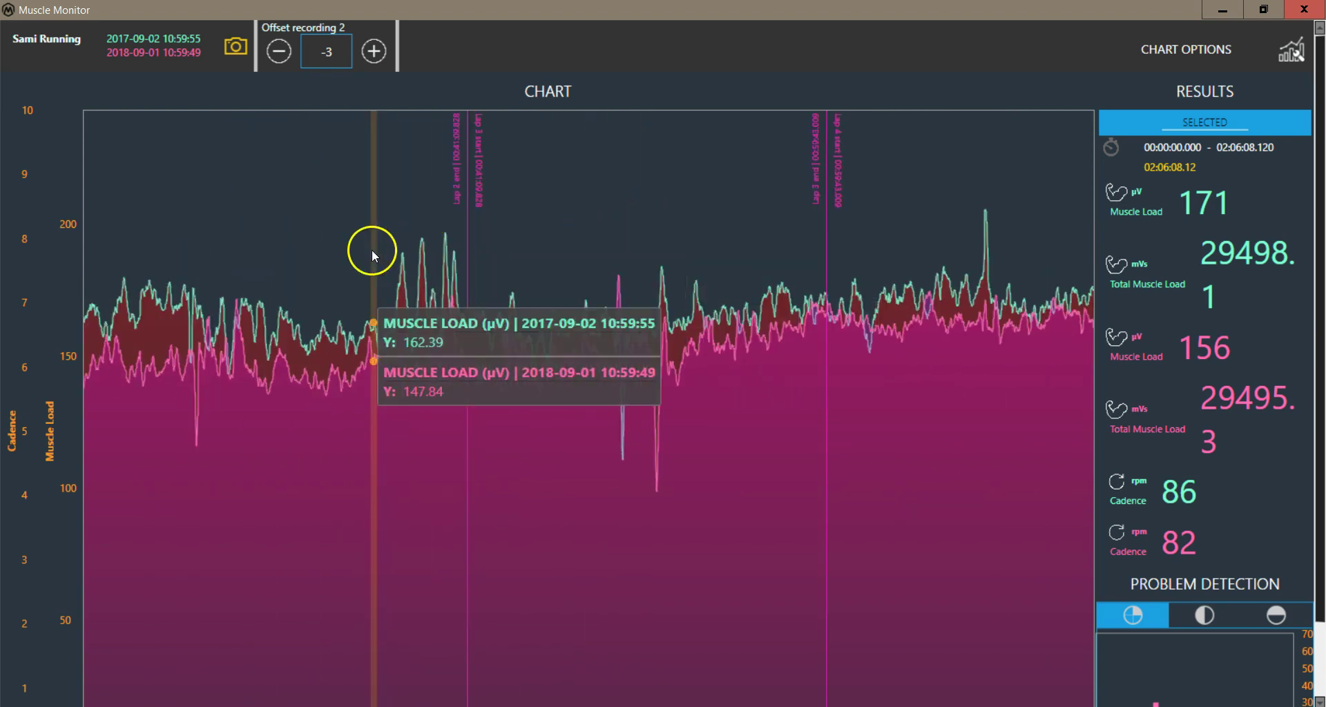
{"action": "left_click", "coordinate": [241, 50]}
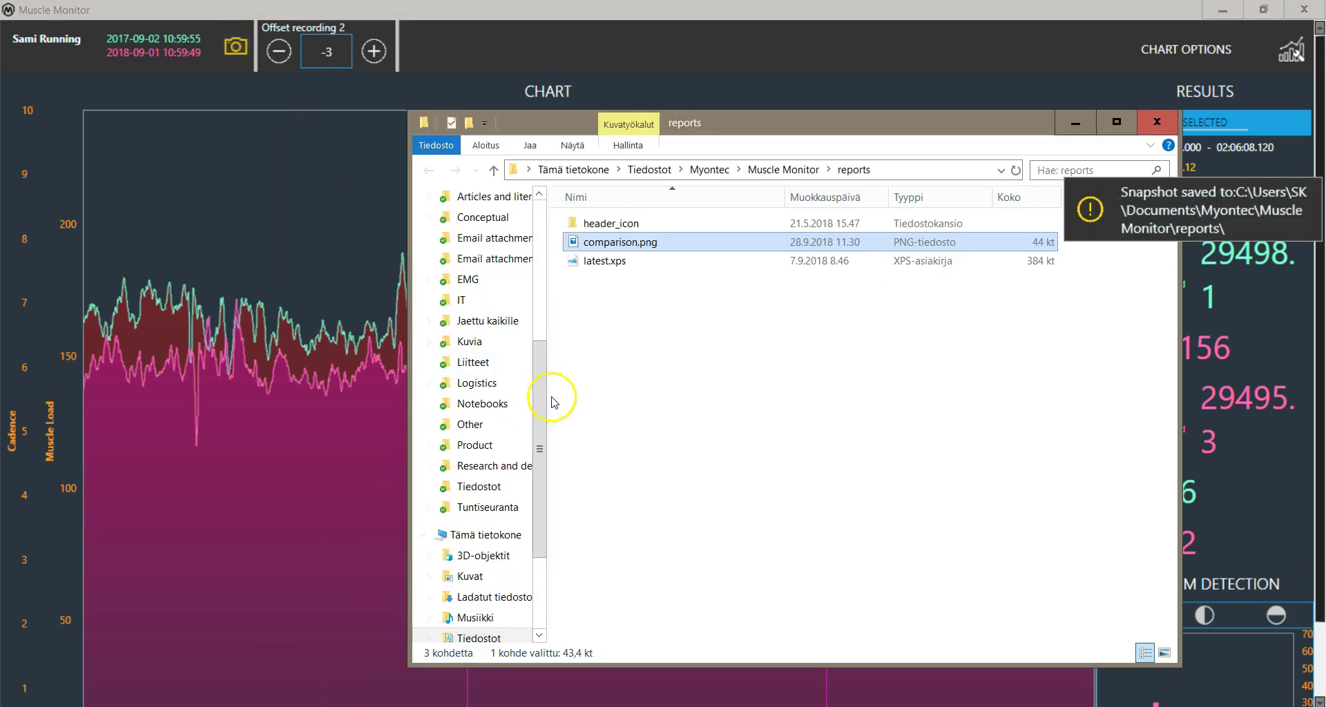
{"action": "left_click", "coordinate": [602, 306]}
{"action": "double_click", "coordinate": [600, 243]}
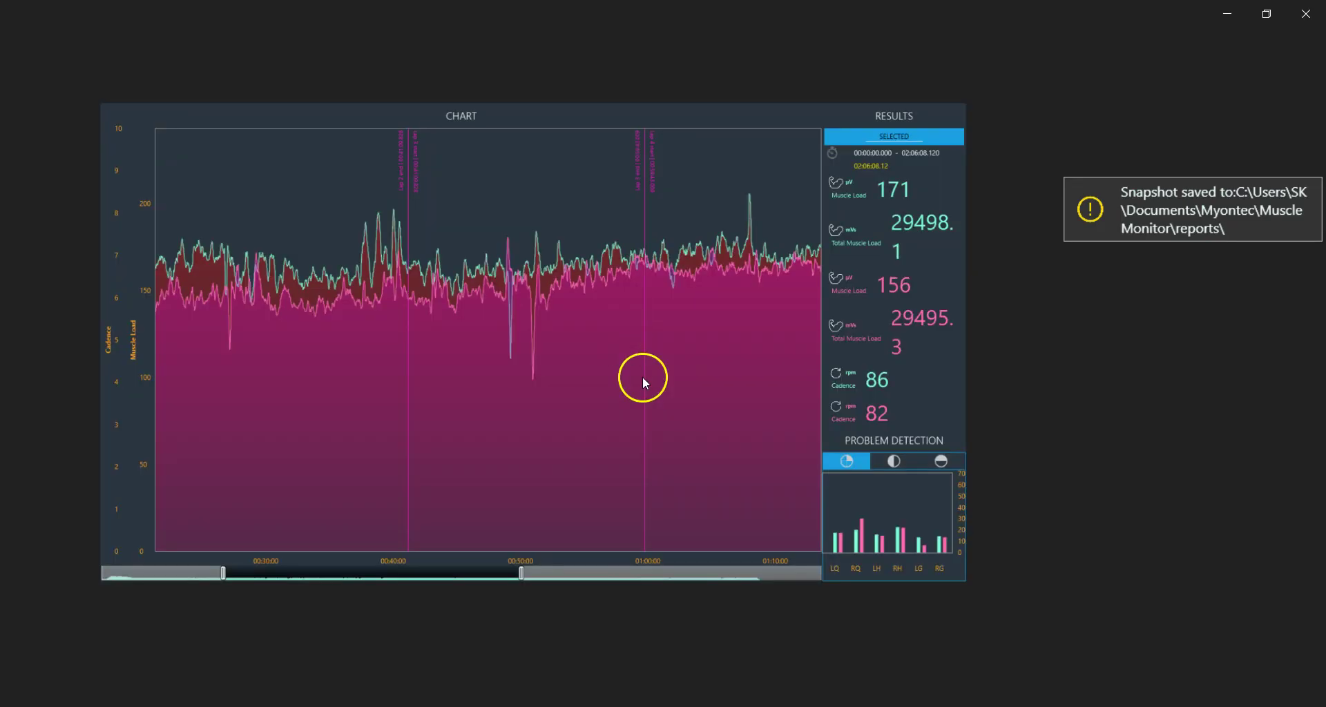
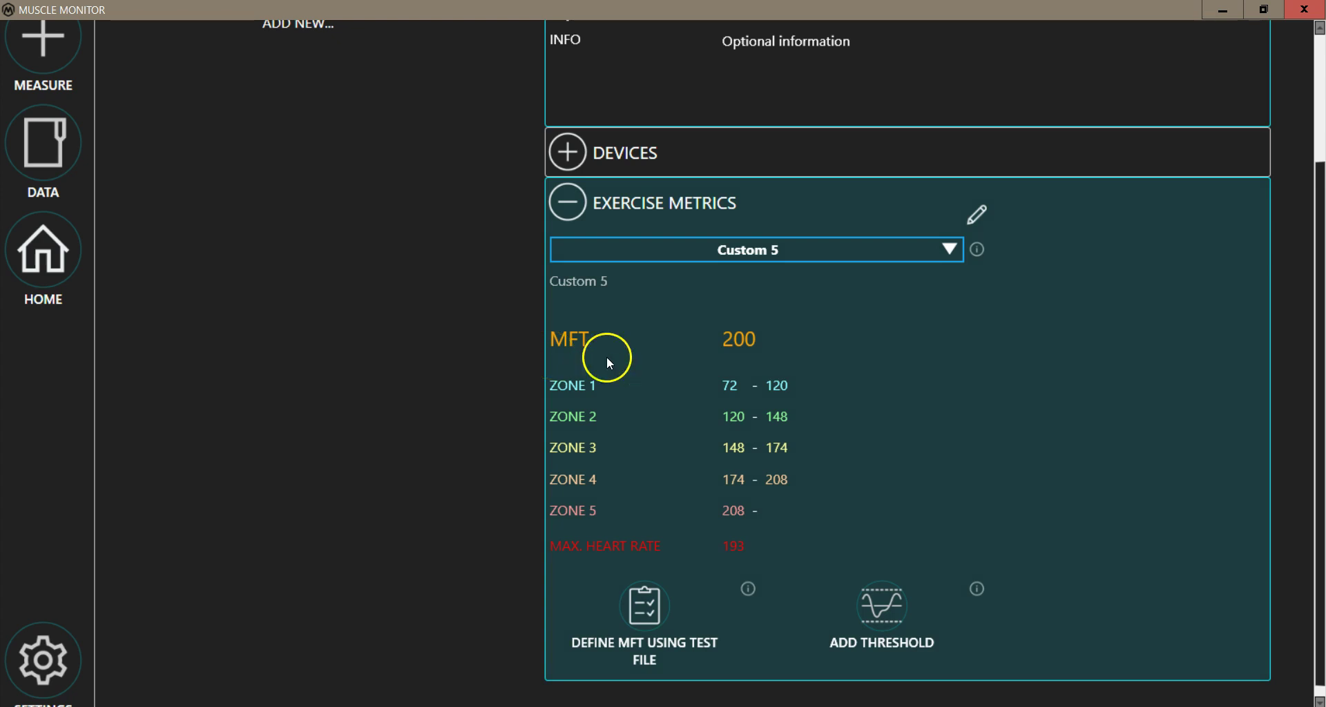
- Add a 165 µV threshold for the Left Quadriceps Group to the Custom 5 exercise metrics
{"action": "left_click", "coordinate": [882, 609]}
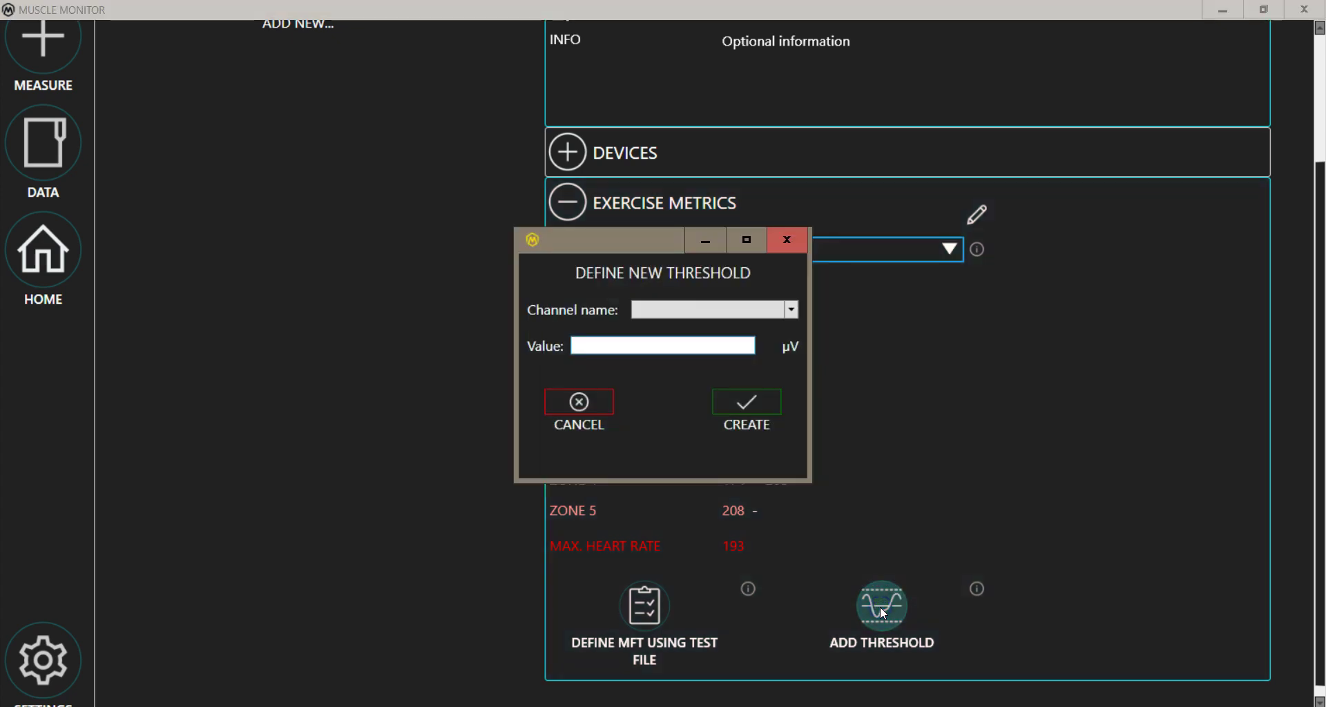
{"action": "left_click", "coordinate": [721, 309]}
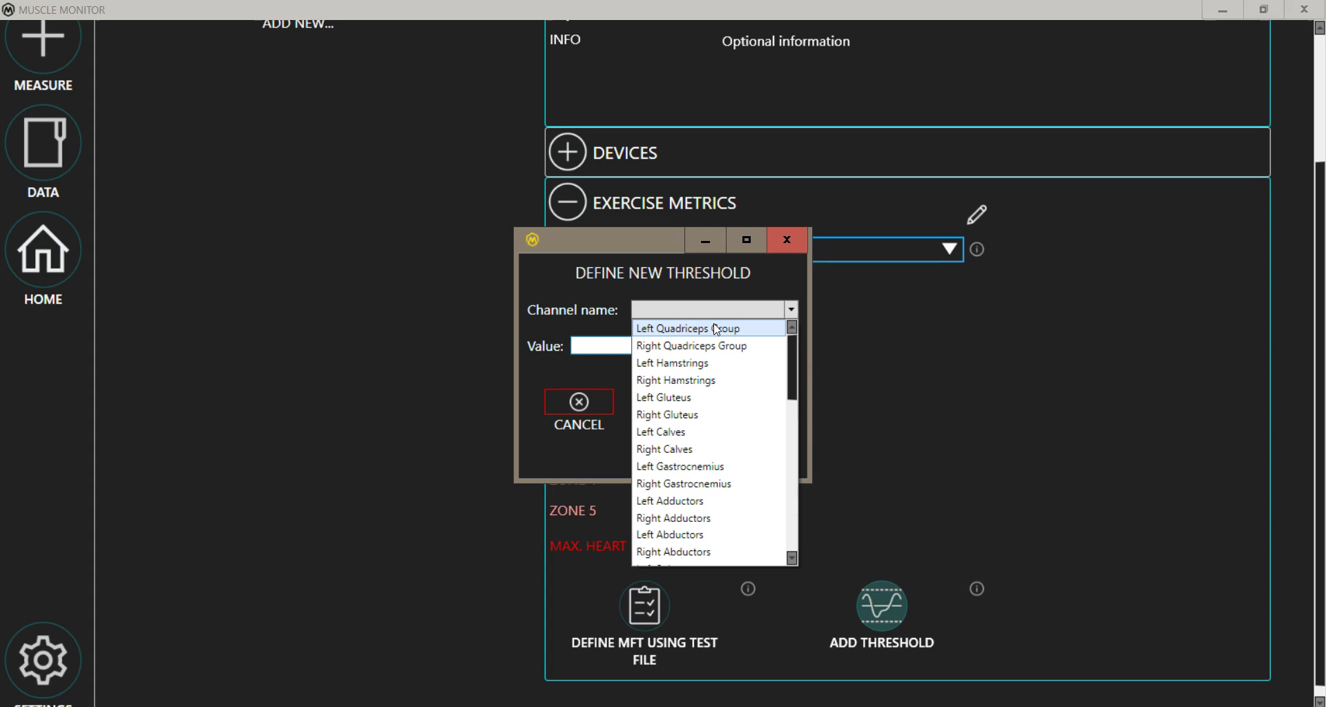
{"action": "left_click", "coordinate": [717, 329]}
{"action": "left_click", "coordinate": [628, 348]}
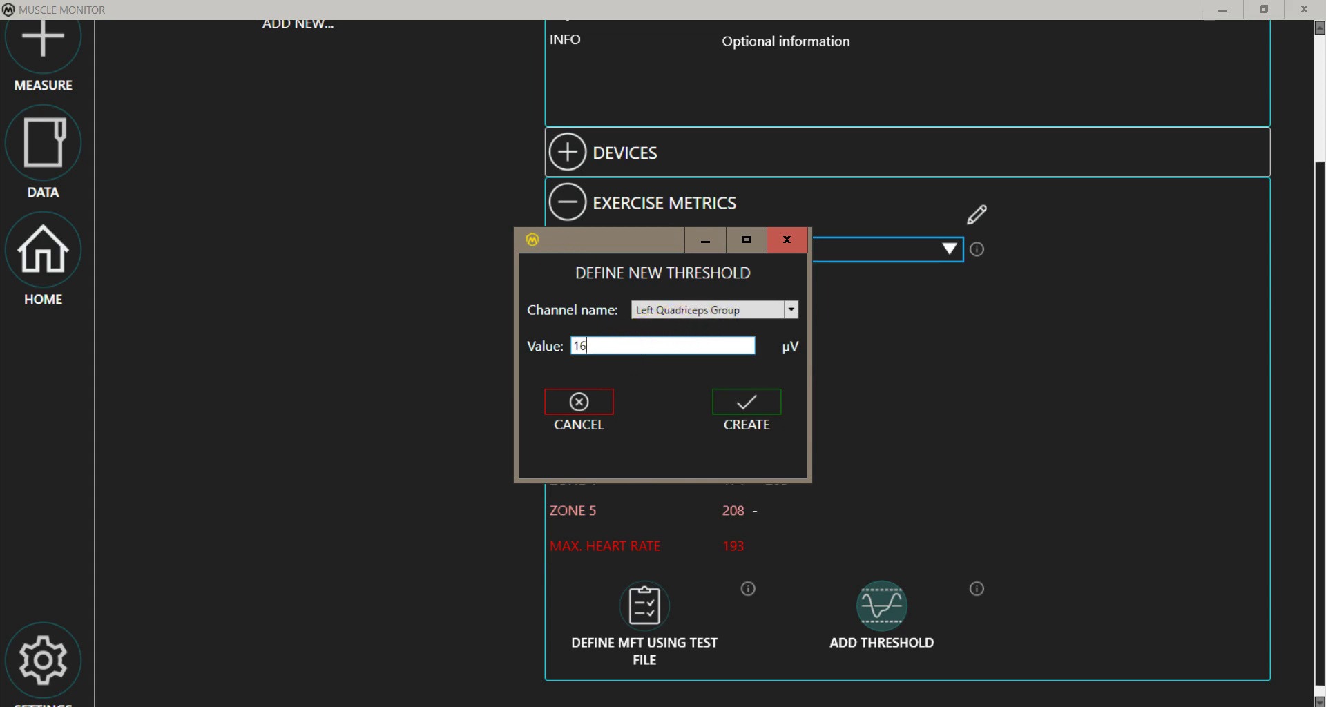
{"action": "left_click", "coordinate": [715, 411]}
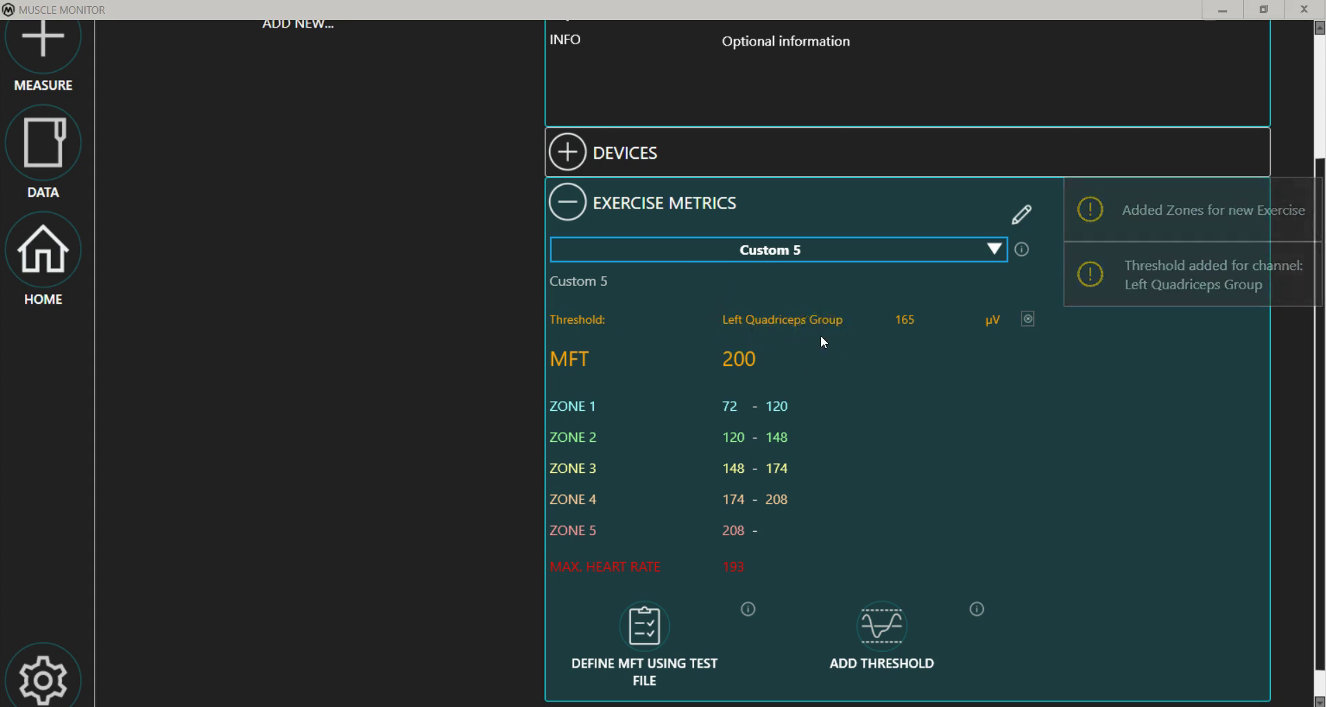
- Add a 180 µV threshold for the Left Hamstrings channel to the Custom 5 exercise metrics
{"action": "left_click", "coordinate": [891, 633]}
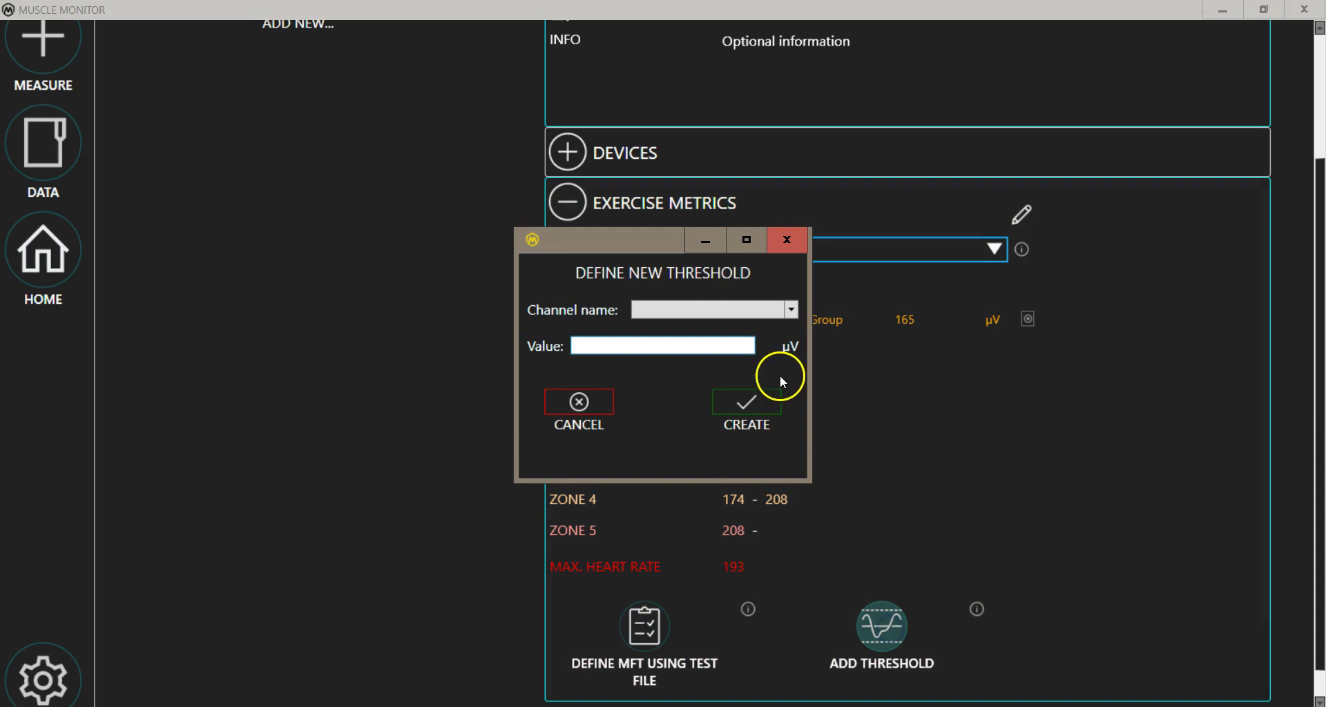
{"action": "left_click", "coordinate": [737, 309]}
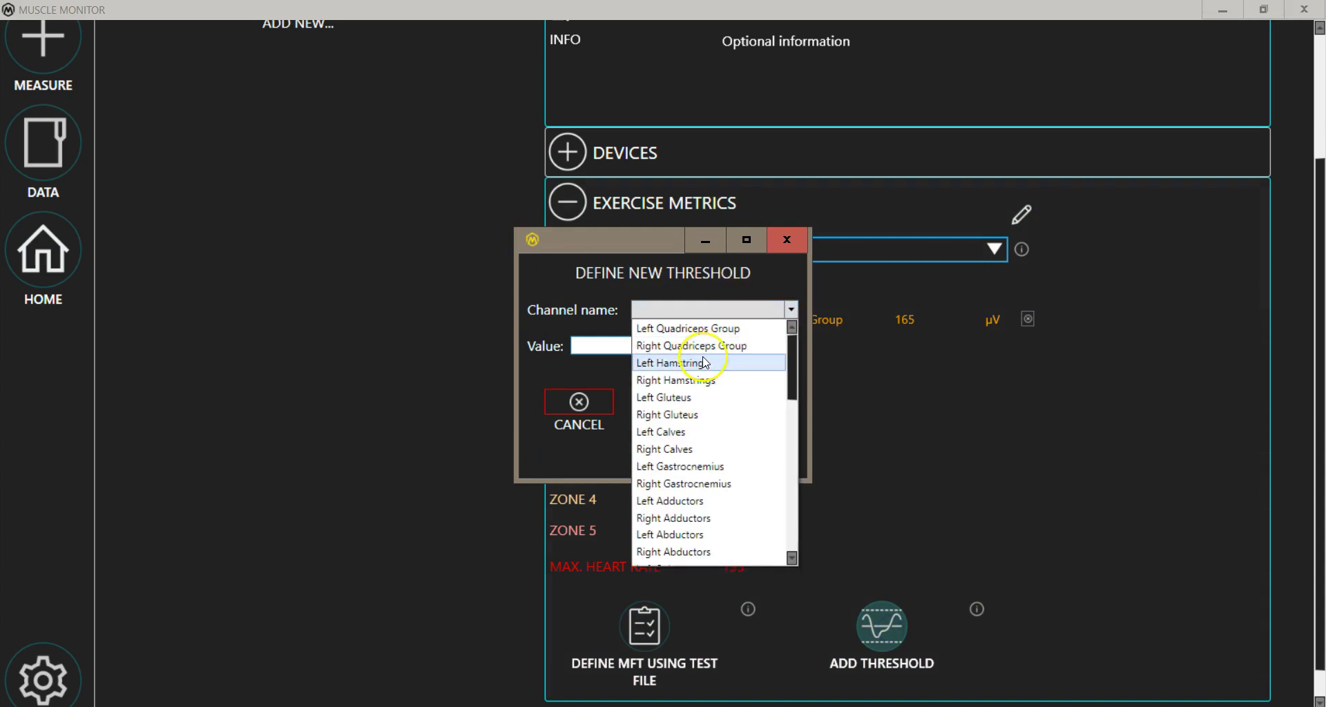
{"action": "left_click", "coordinate": [699, 364]}
{"action": "left_click", "coordinate": [669, 347]}
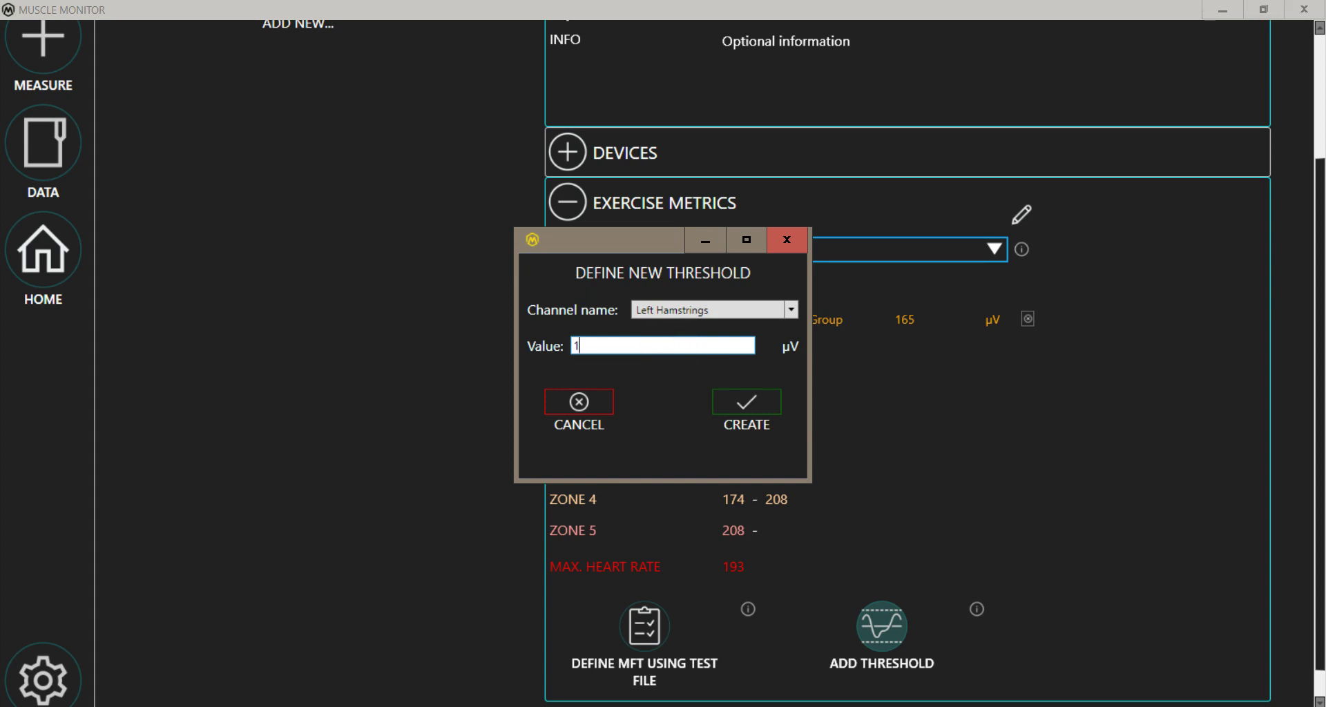
{"action": "left_click", "coordinate": [769, 398]}
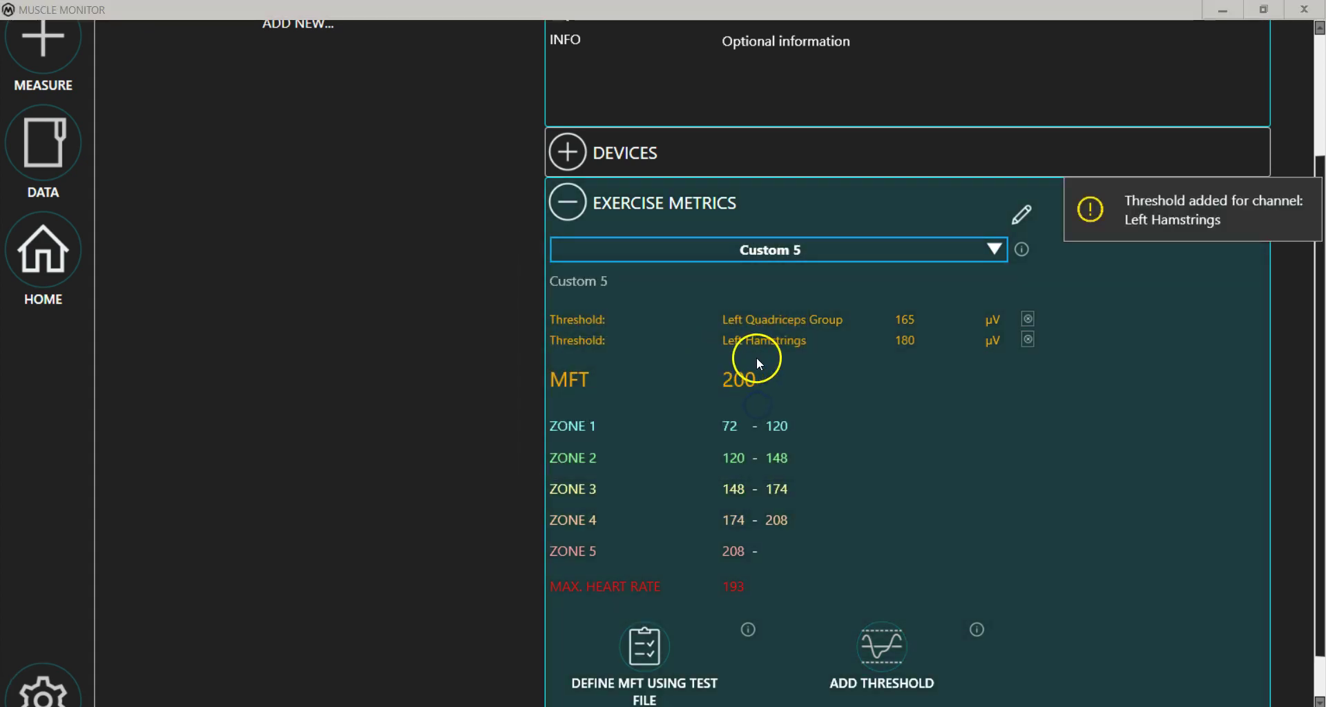
- Set the trainee's MCell device to MCell-32170021 and save the device changes
{"action": "scroll", "coordinate": [674, 389], "scroll_direction": "up", "scroll_amount": 1}
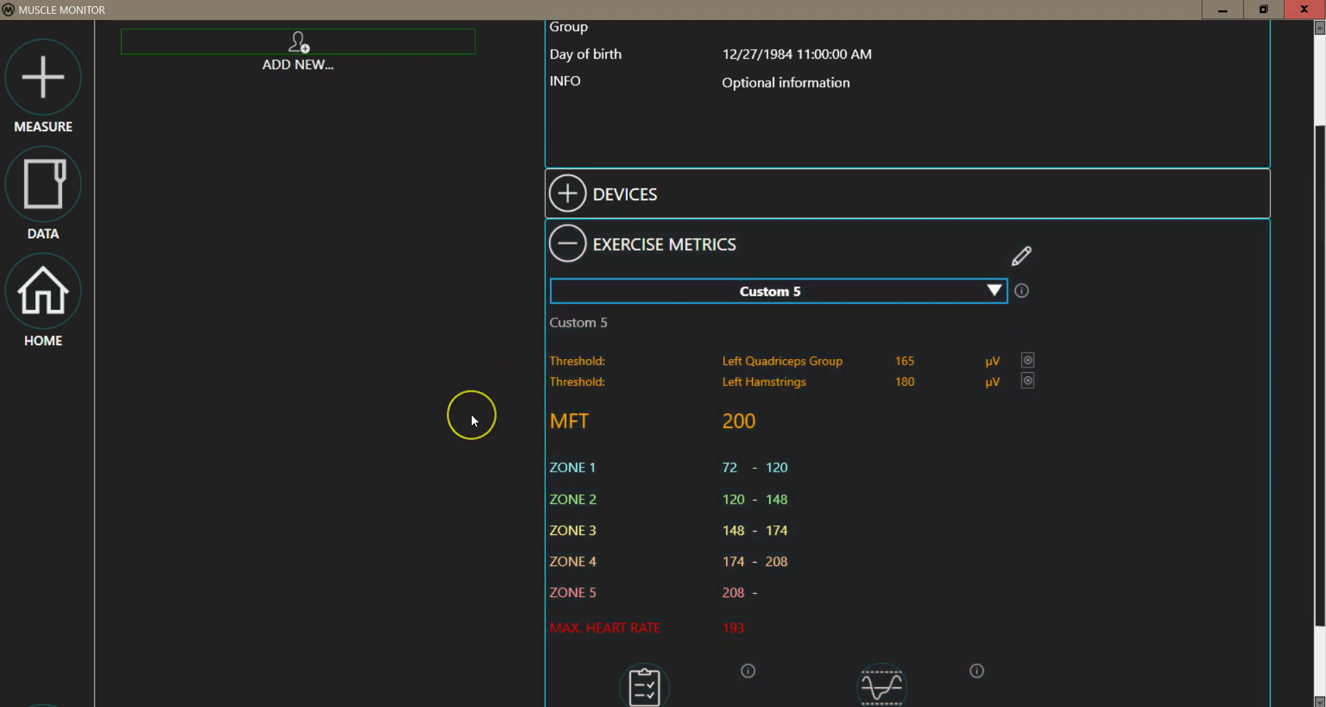
{"action": "scroll", "coordinate": [471, 413], "scroll_direction": "up", "scroll_amount": 3}
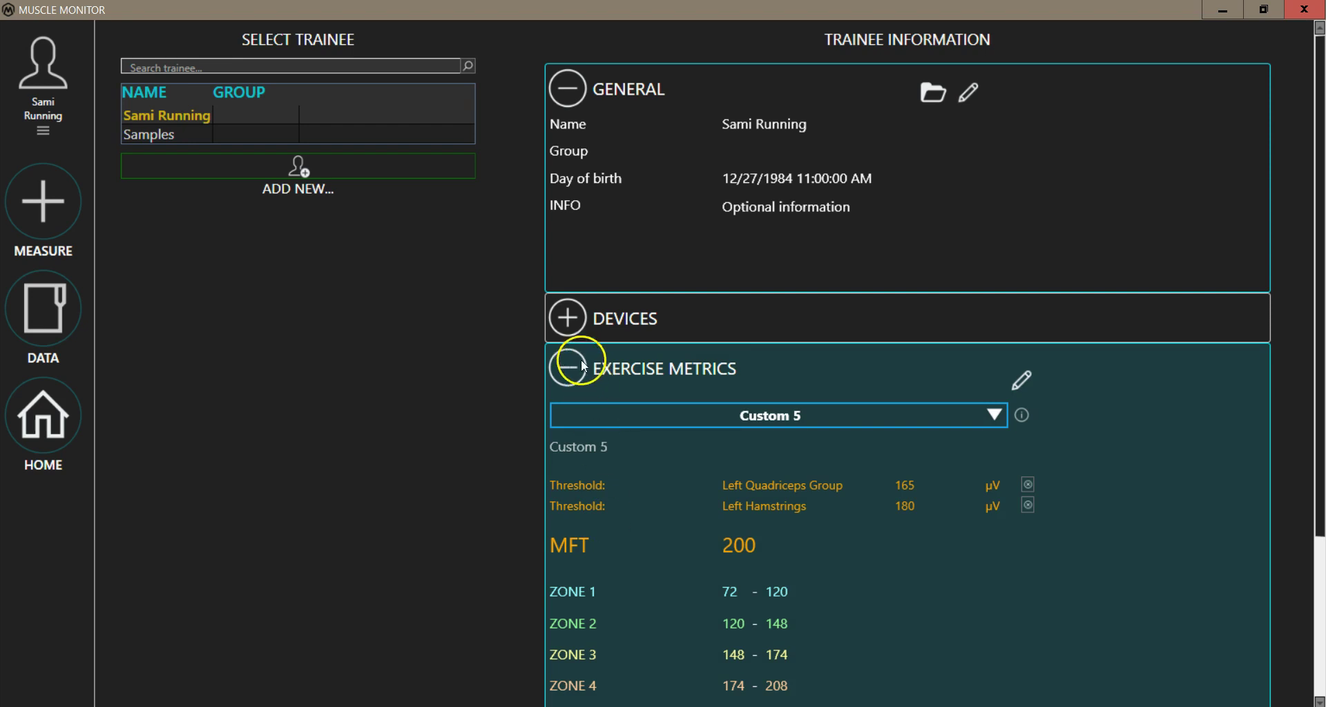
{"action": "left_click", "coordinate": [571, 325]}
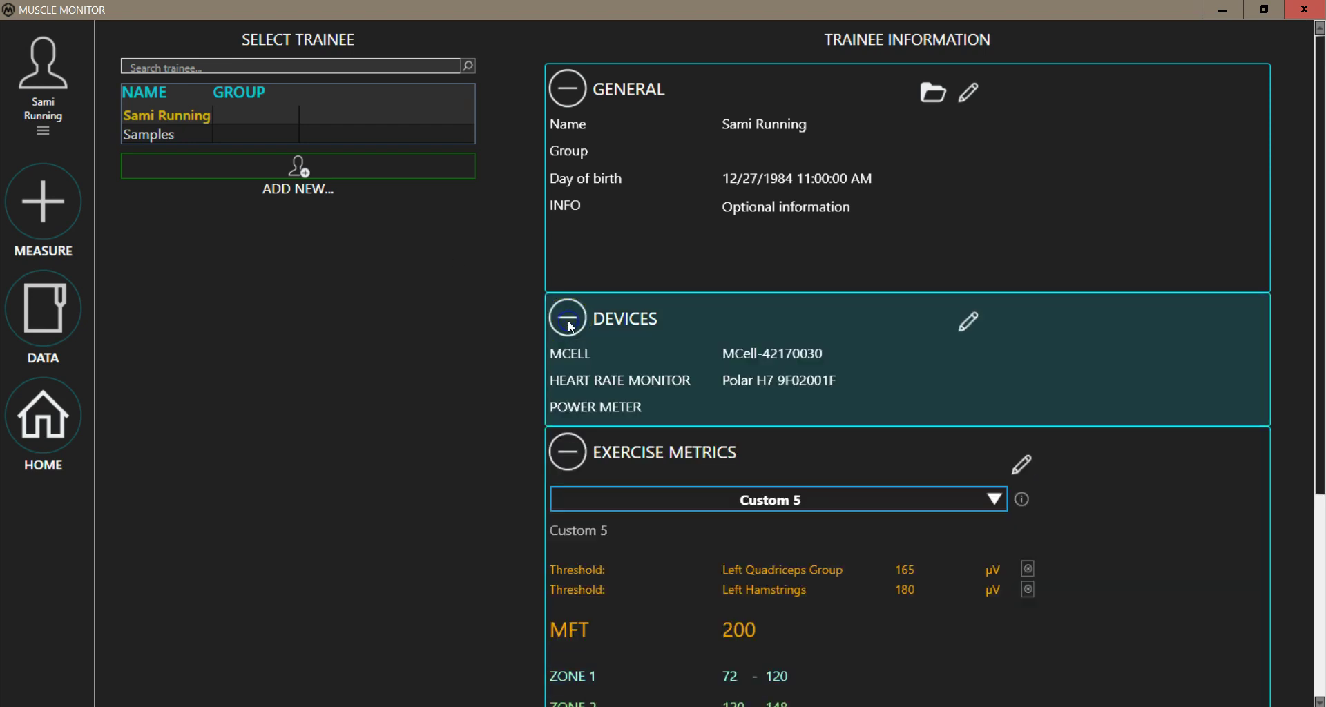
{"action": "left_click", "coordinate": [969, 322]}
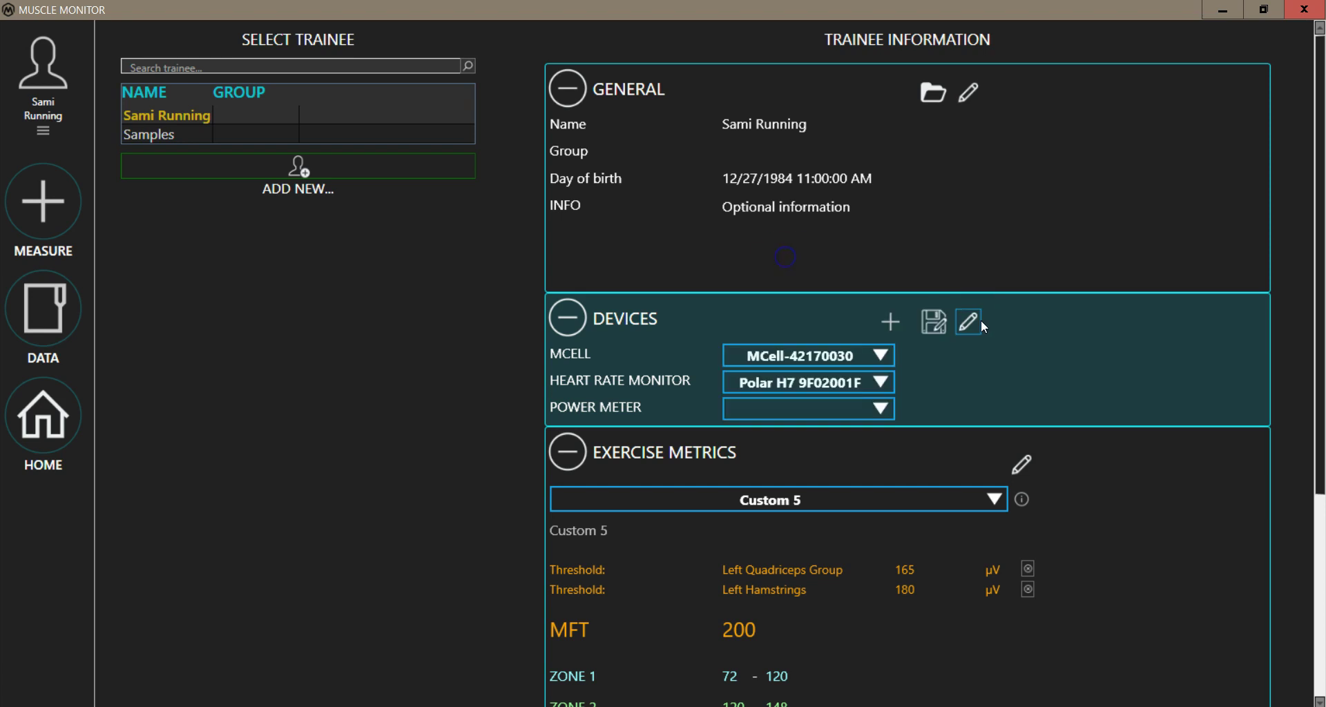
{"action": "left_click", "coordinate": [887, 351]}
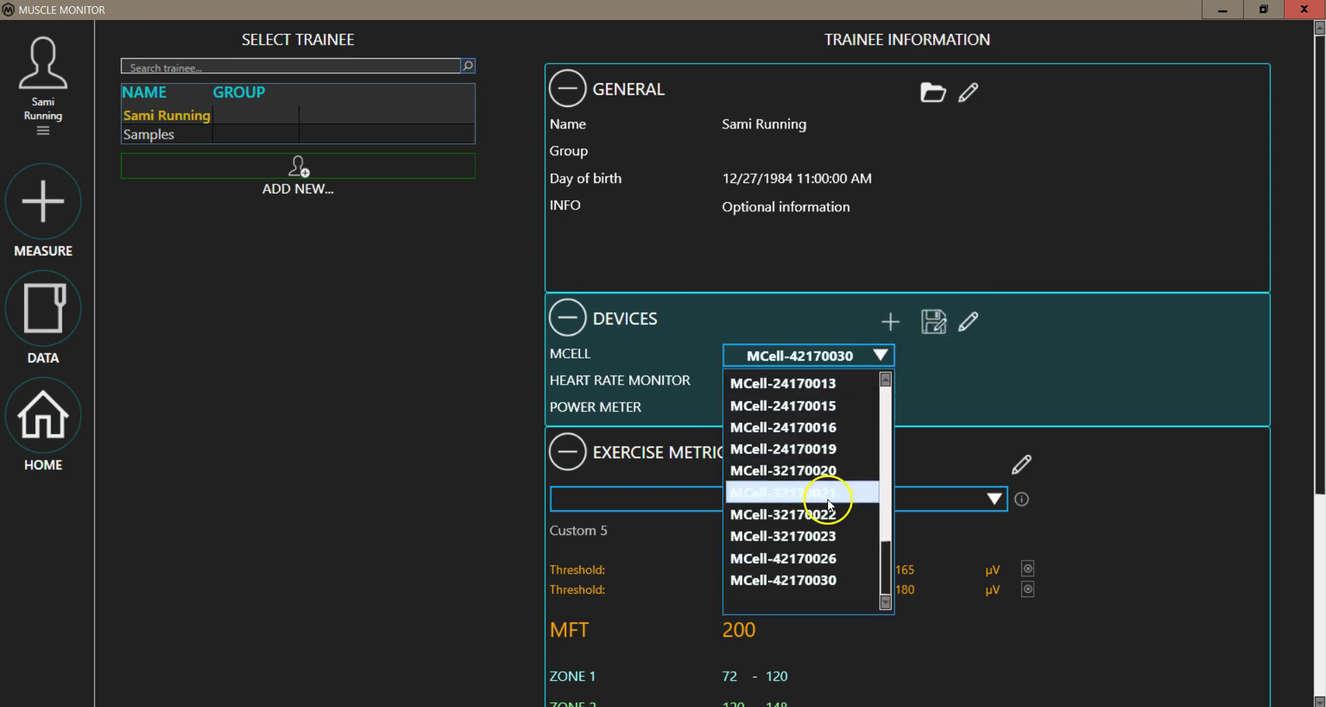
{"action": "left_click", "coordinate": [836, 494]}
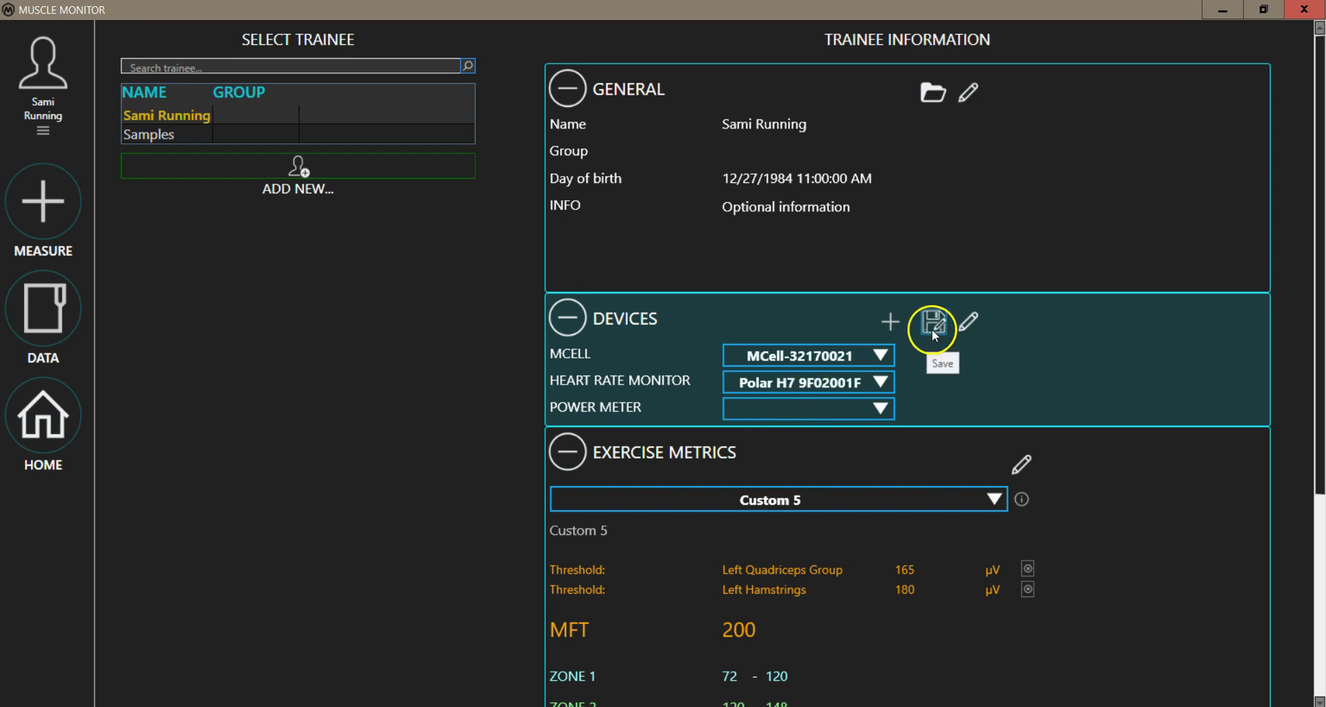
{"action": "left_click", "coordinate": [934, 334]}
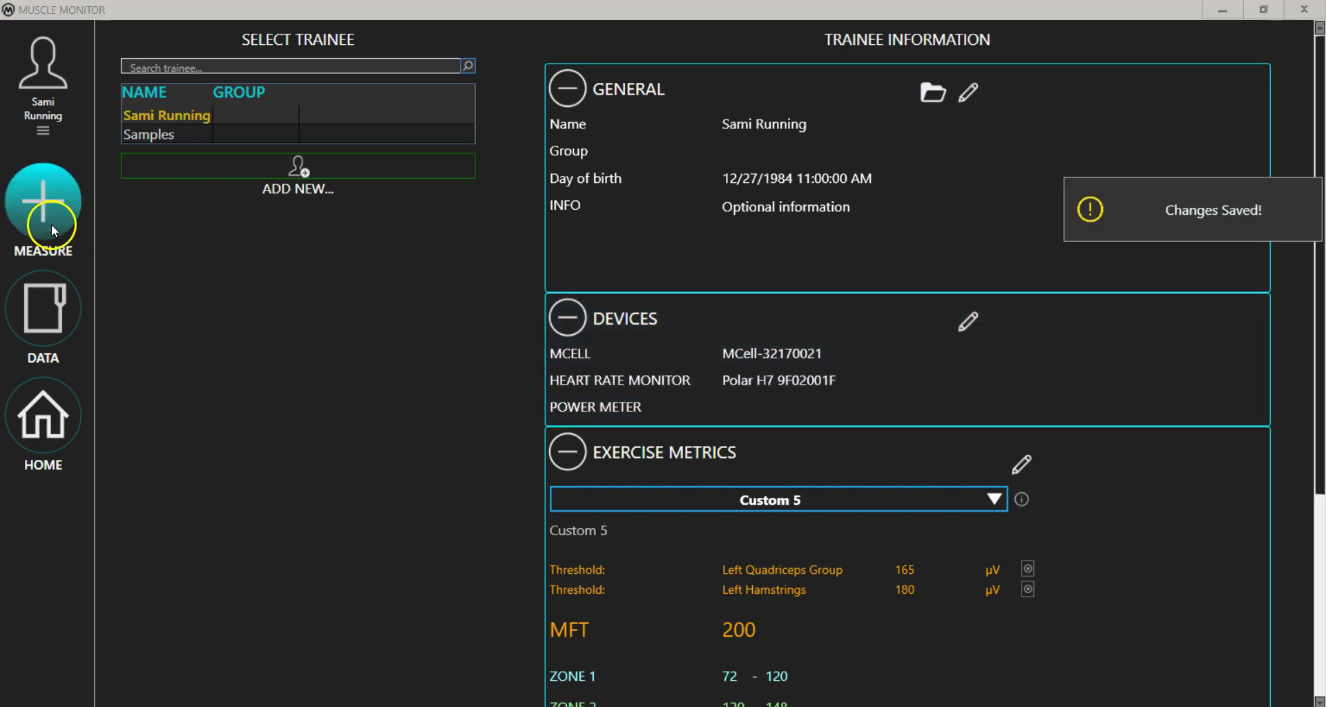
- Set up a new recording with the Custom 5 exercise and start the measurement in Live view
{"action": "left_click", "coordinate": [53, 228]}
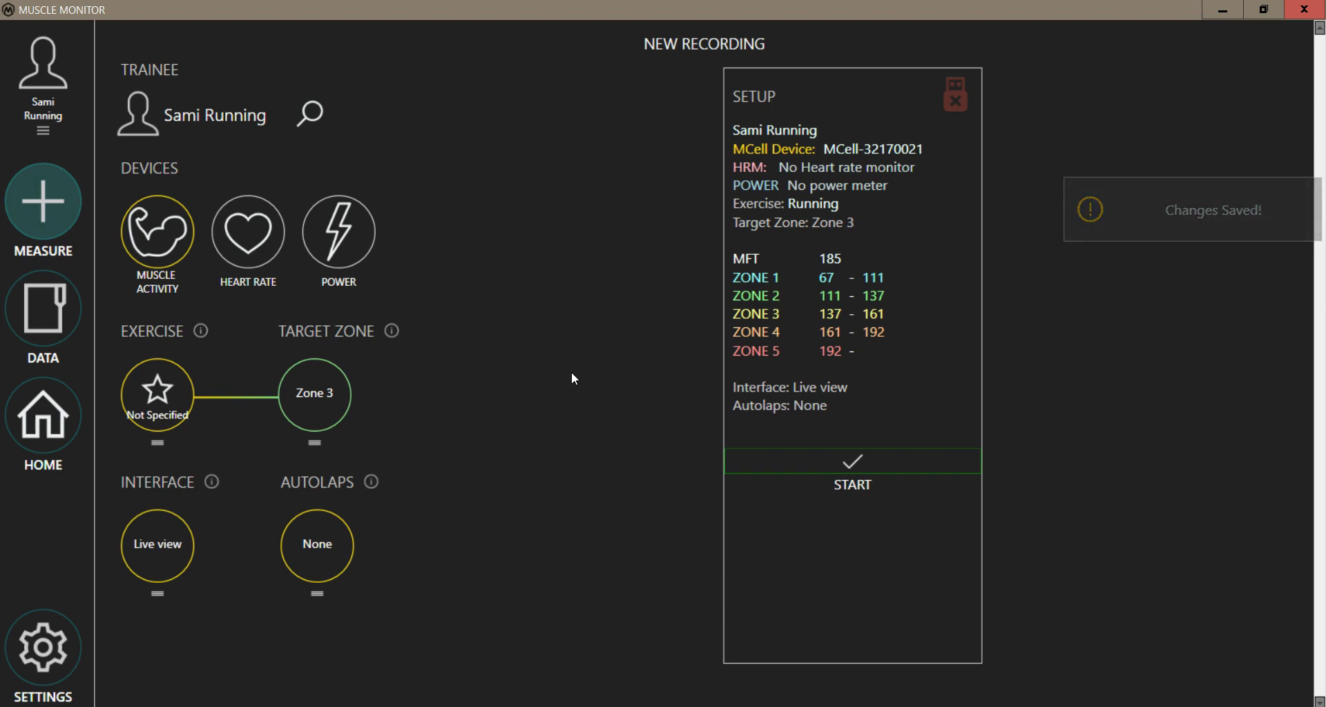
{"action": "left_click", "coordinate": [541, 364]}
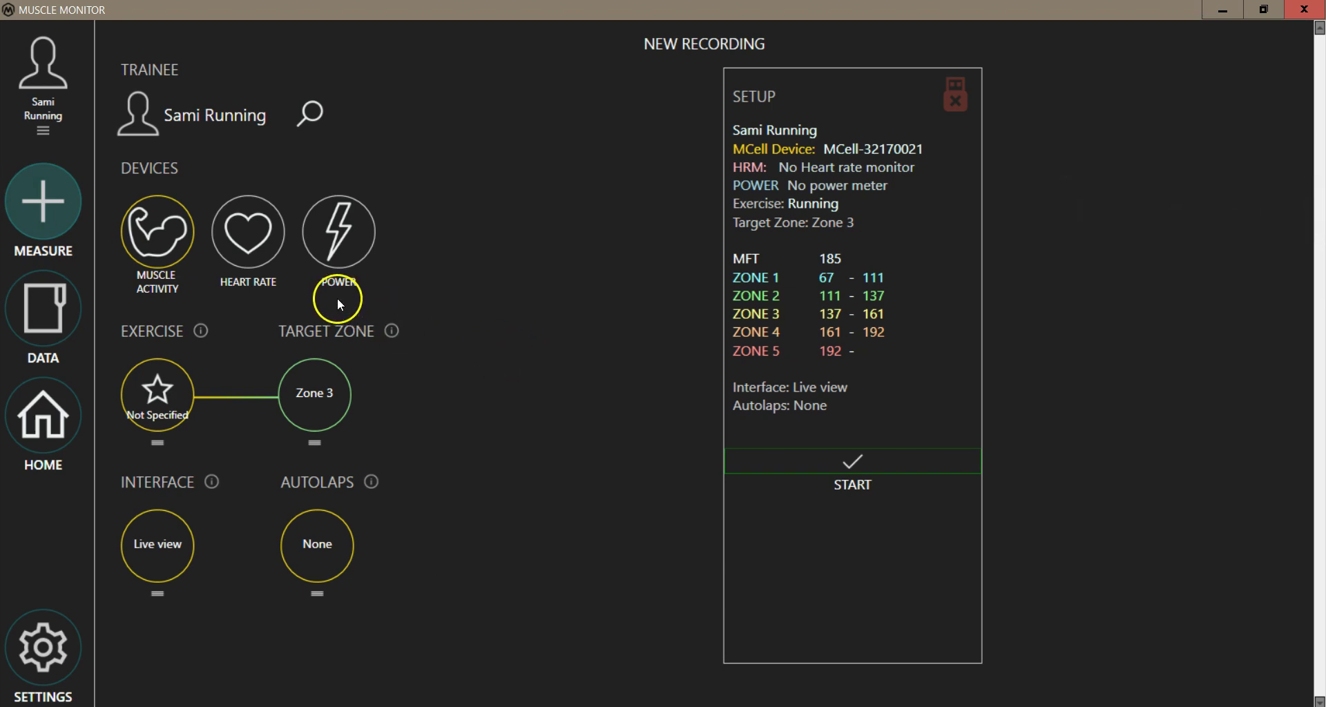
{"action": "left_click", "coordinate": [175, 392]}
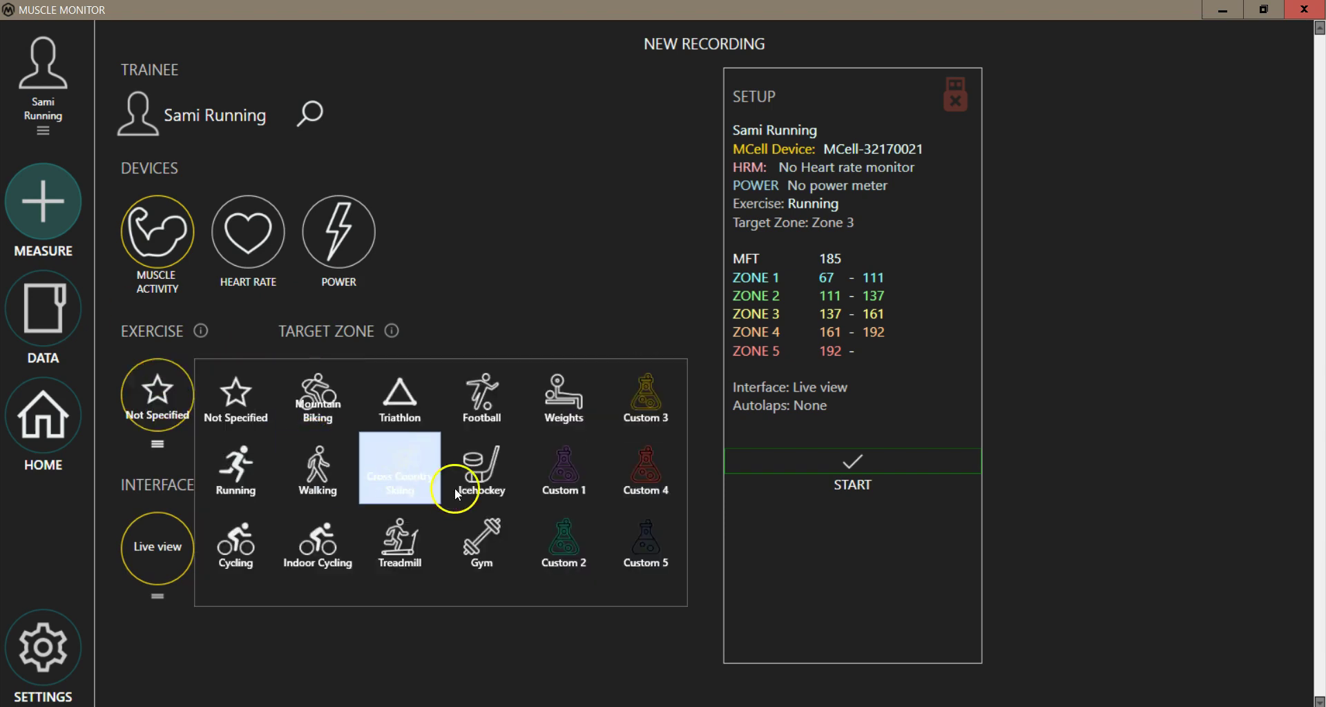
{"action": "left_click", "coordinate": [648, 546]}
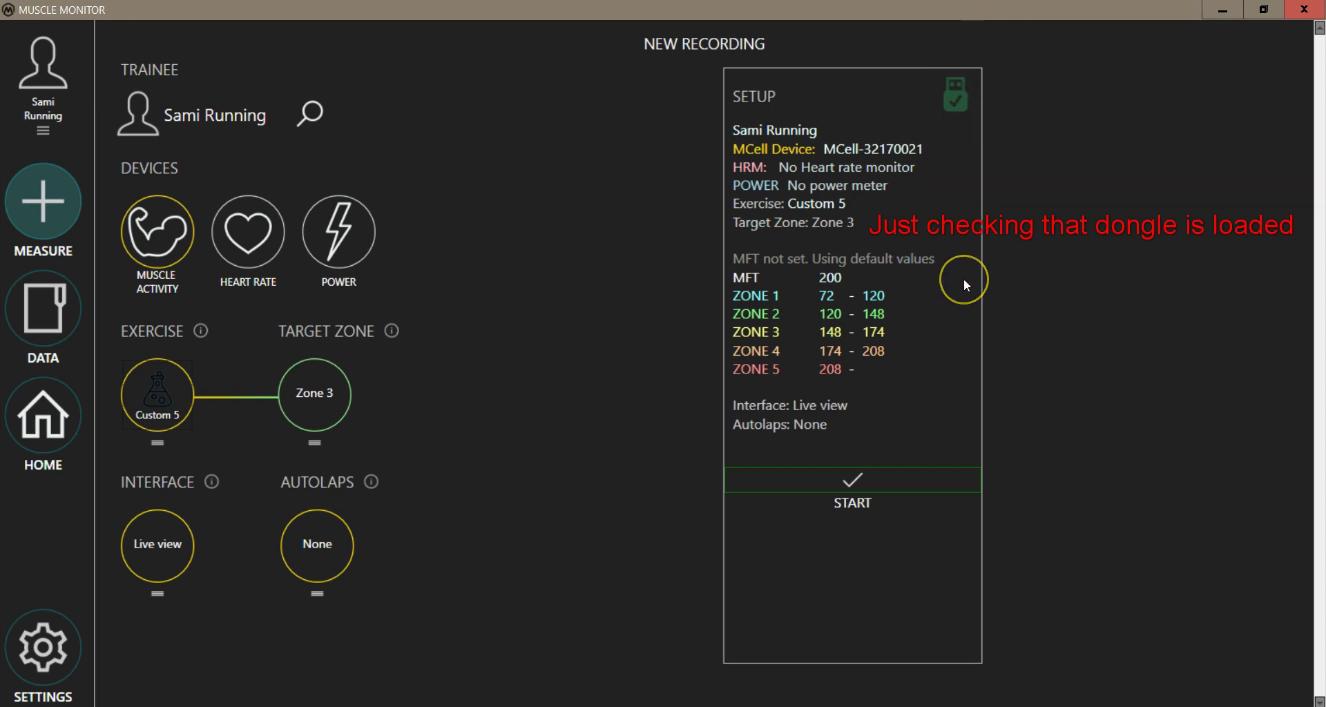
{"action": "left_click", "coordinate": [801, 480]}
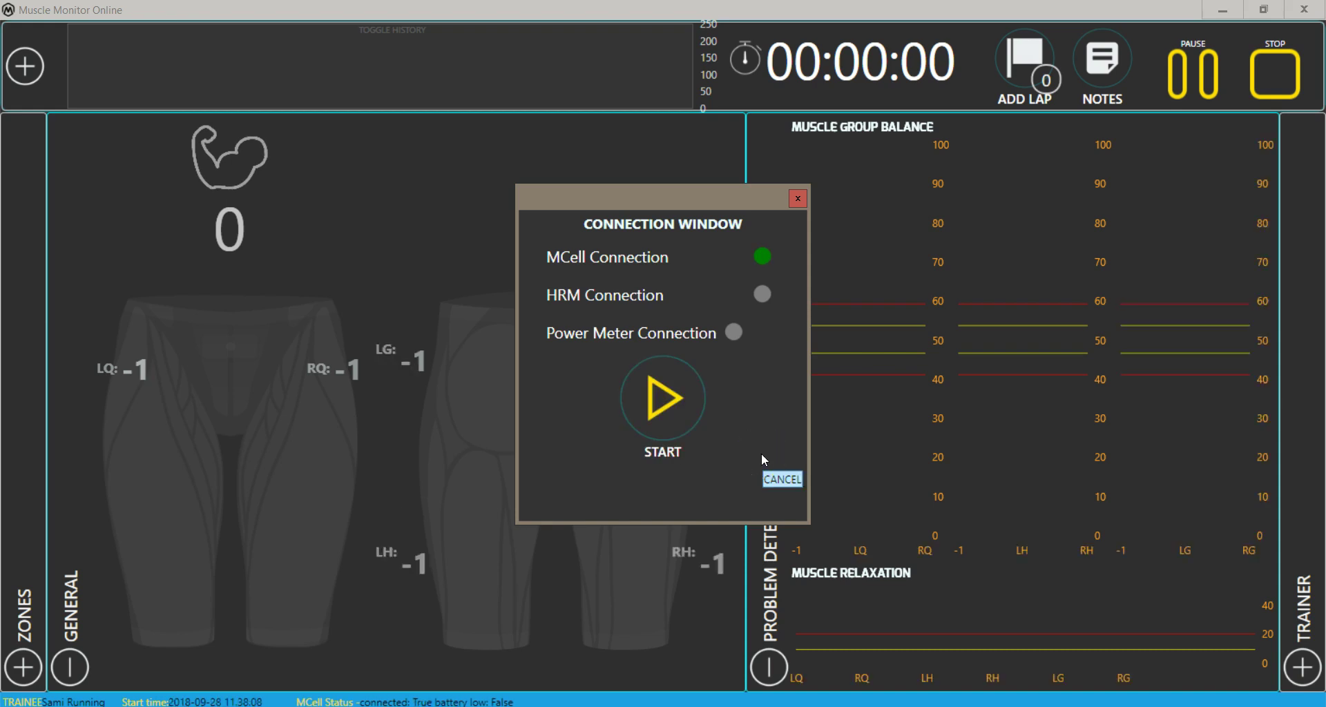
{"action": "left_click", "coordinate": [655, 385]}
- Collapse Problem Detection and show the Trainer chart to examine the quadriceps and hamstrings thresholds against the live muscle activity
{"action": "left_click", "coordinate": [771, 663]}
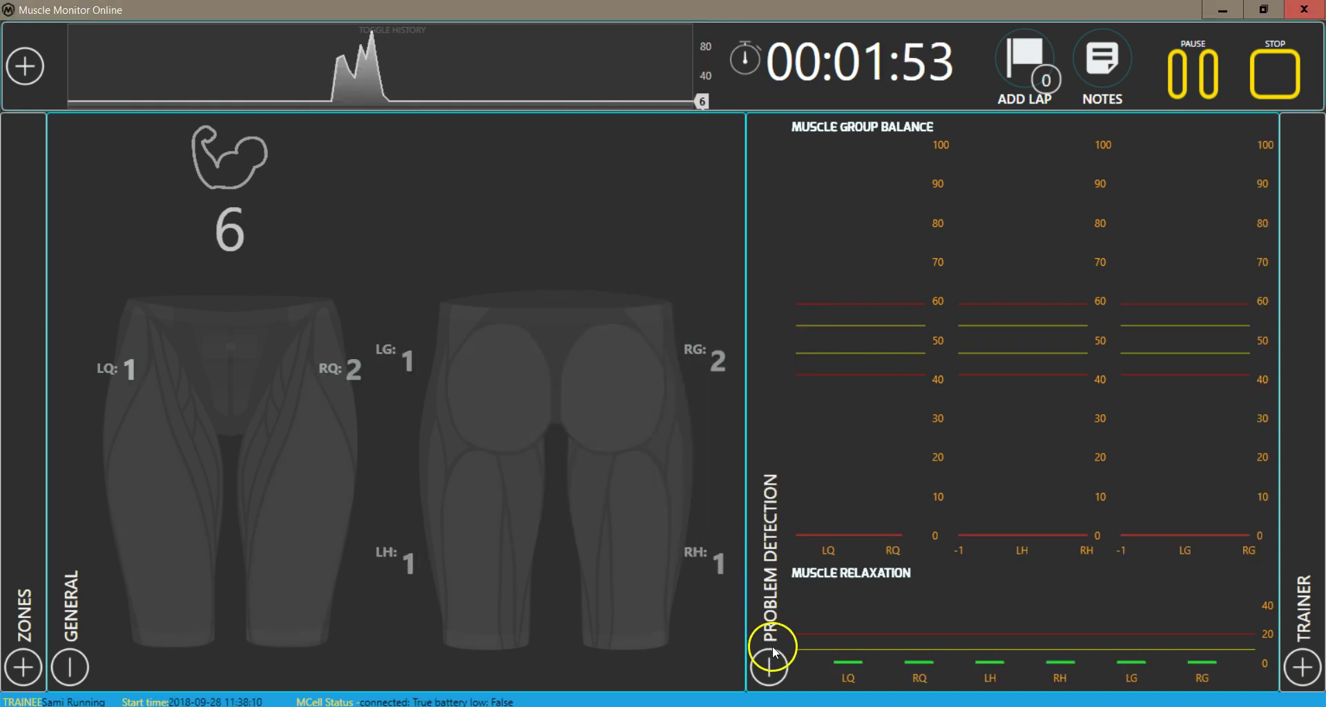
{"action": "left_click", "coordinate": [770, 666]}
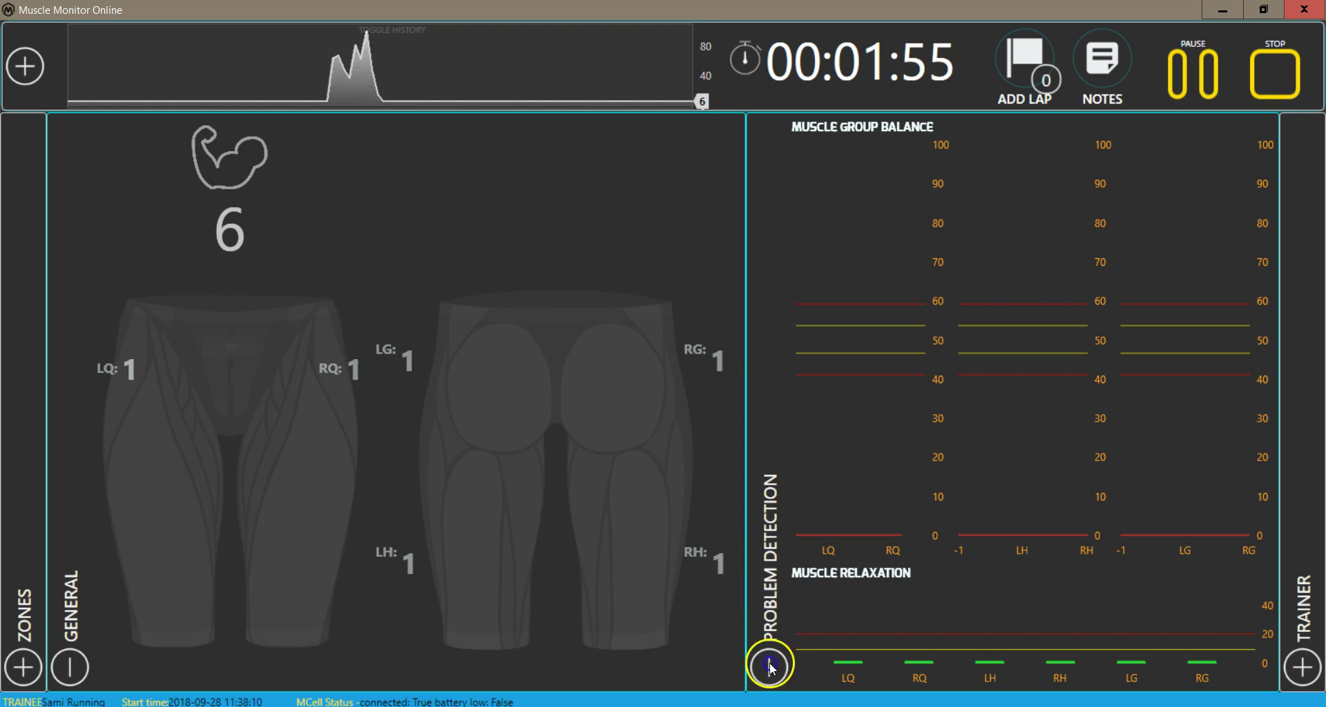
{"action": "left_click", "coordinate": [1299, 667]}
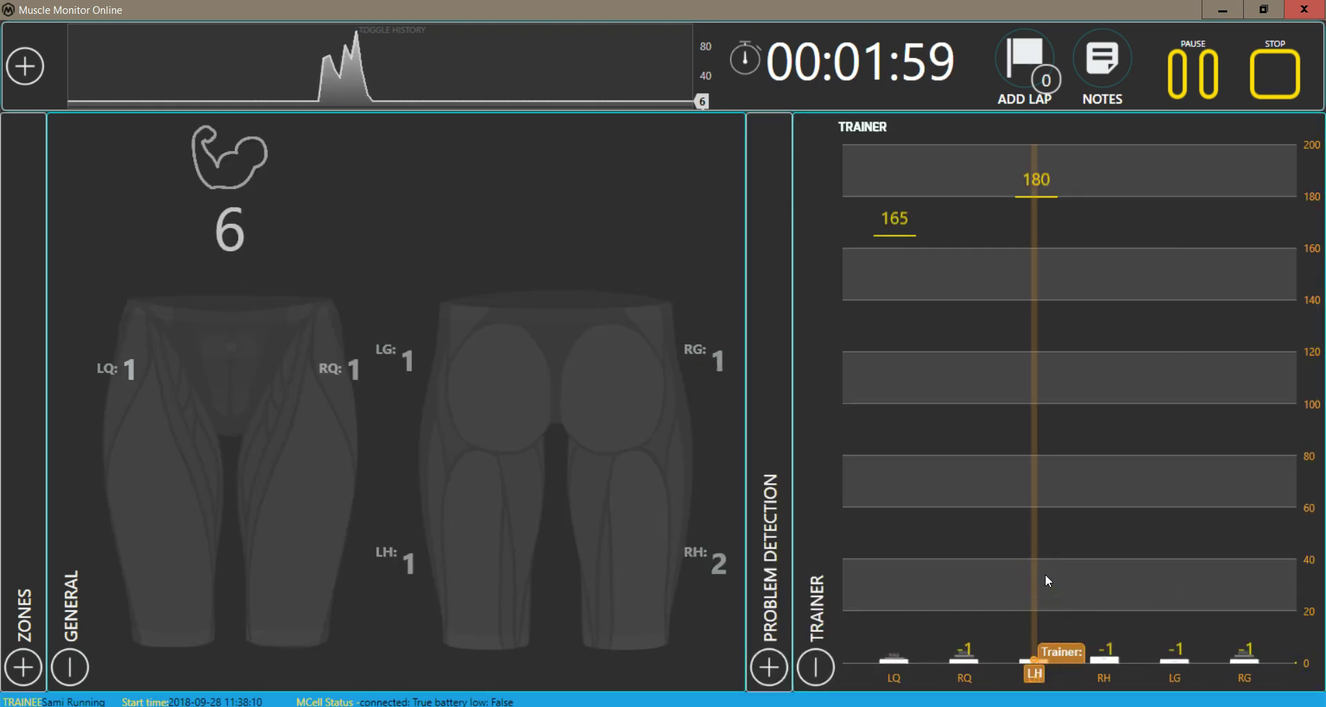
{"action": "left_click", "coordinate": [906, 415]}
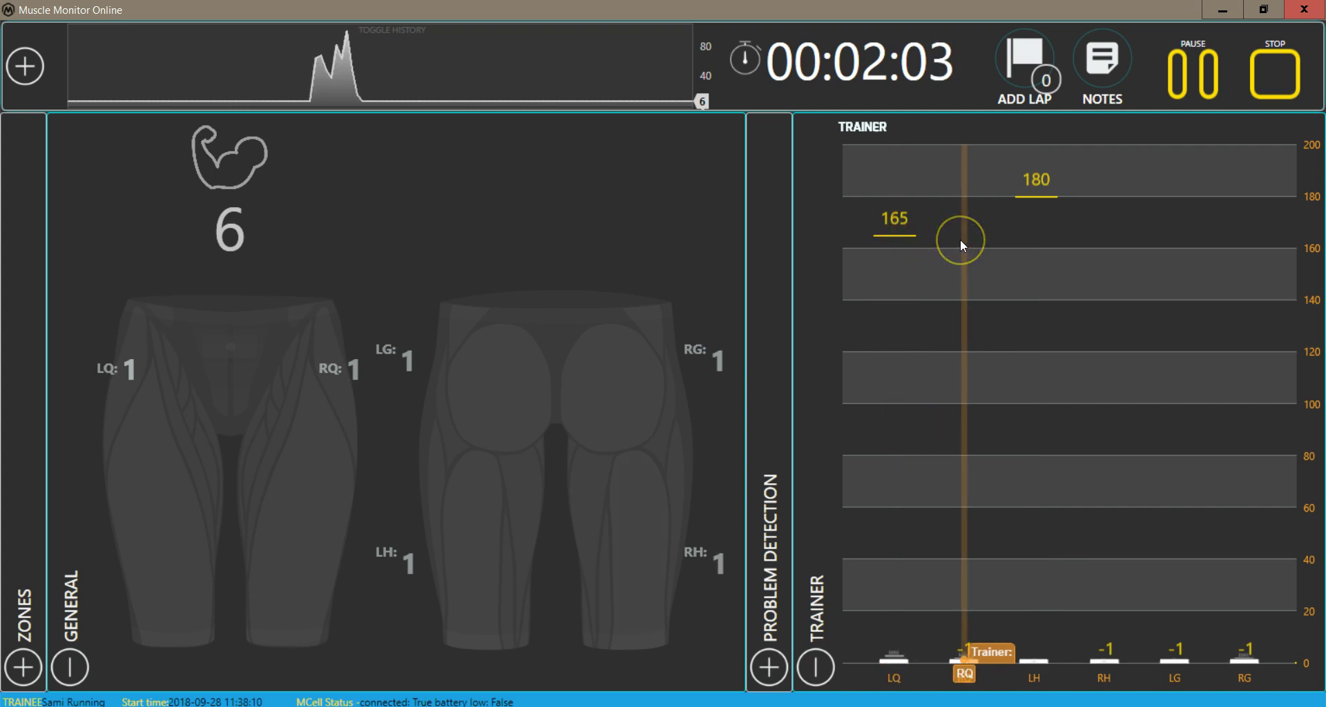
{"action": "left_click", "coordinate": [922, 239]}
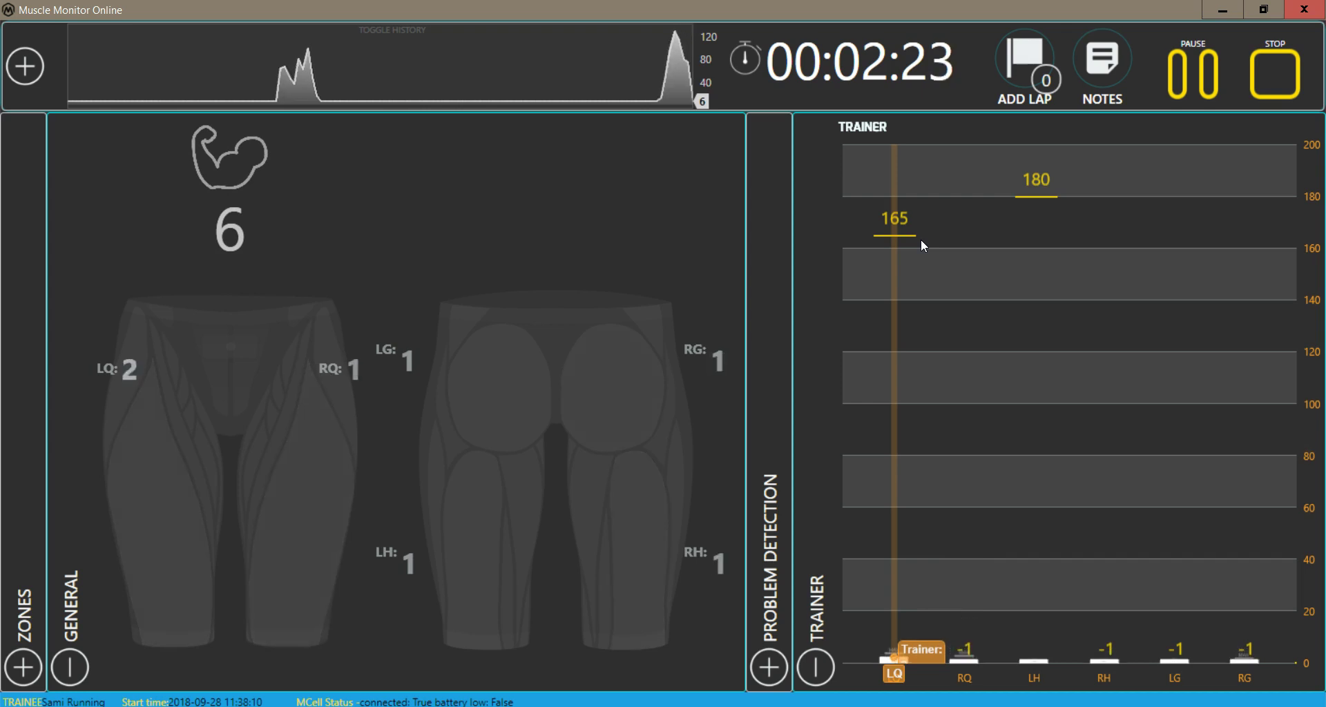
- Stop the Live view measurement and discard its recorded data
{"action": "left_click", "coordinate": [1259, 71]}
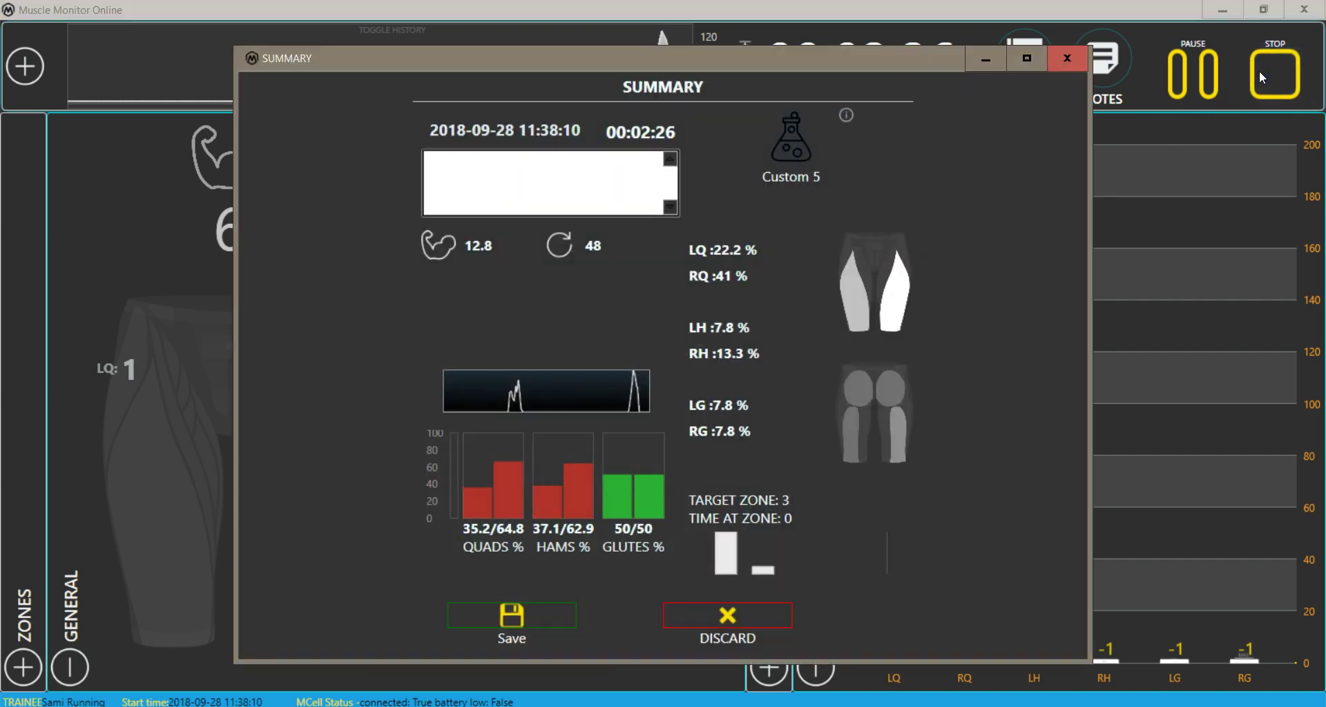
{"action": "left_click", "coordinate": [752, 625]}
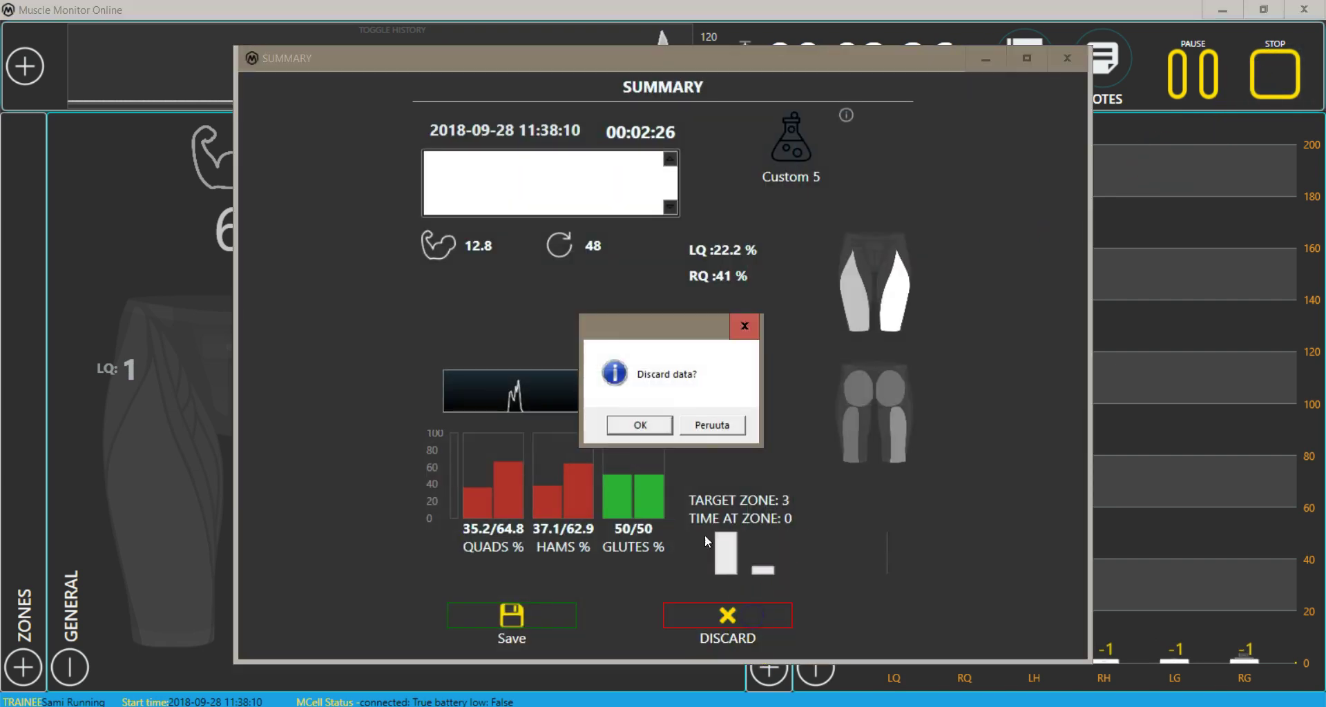
{"action": "left_click", "coordinate": [661, 430]}
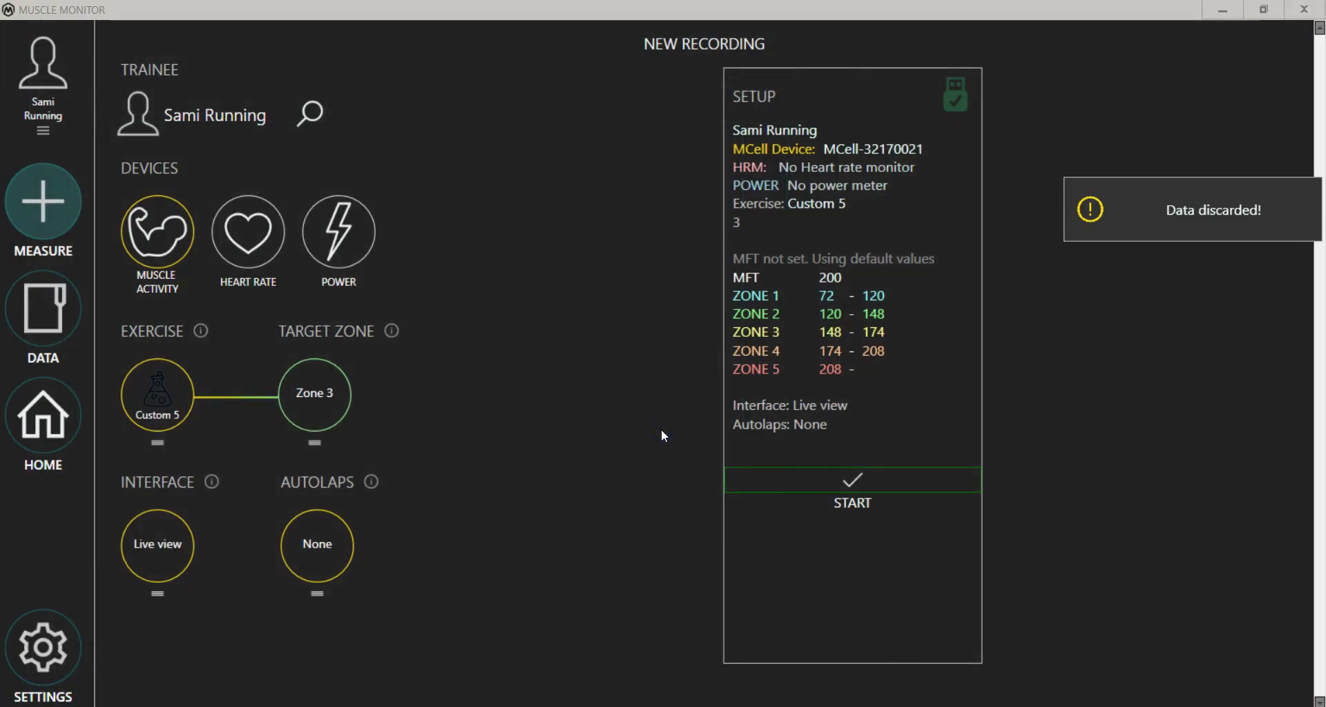
- Change the recording interface to Research view and start a new measurement
{"action": "left_click", "coordinate": [179, 551]}
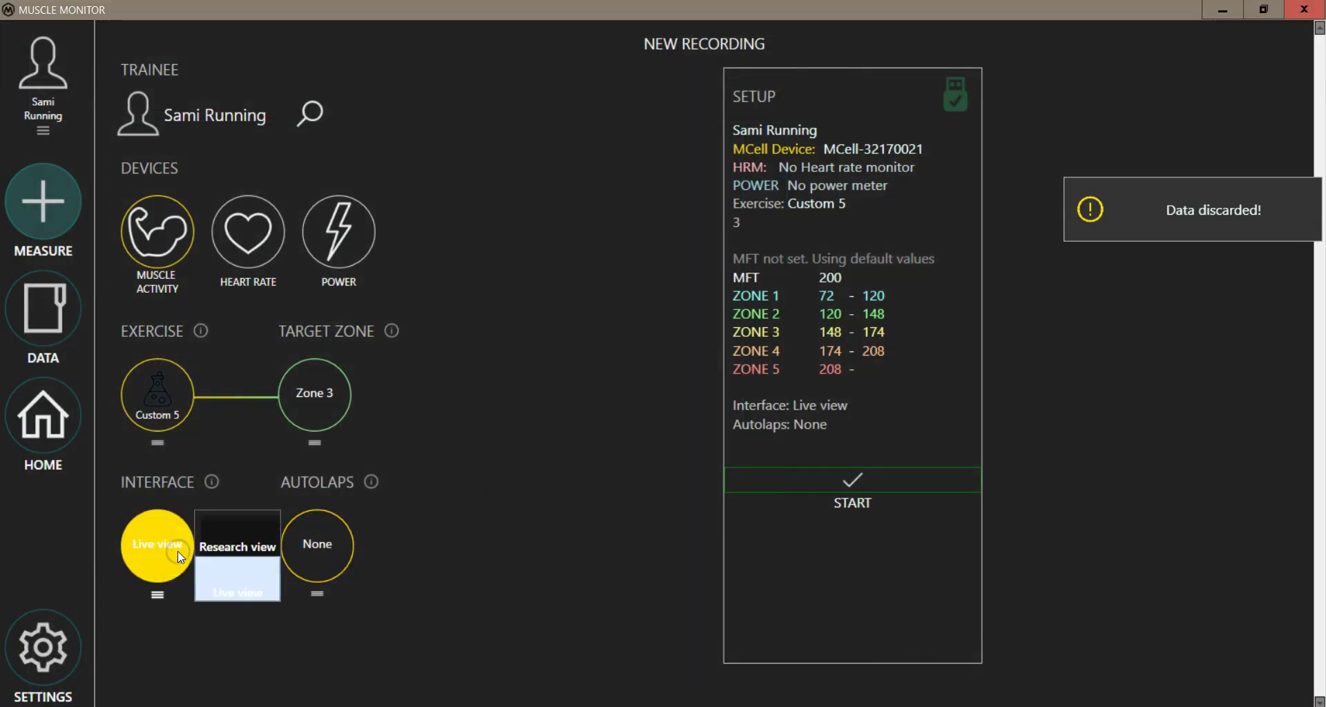
{"action": "left_click", "coordinate": [217, 536]}
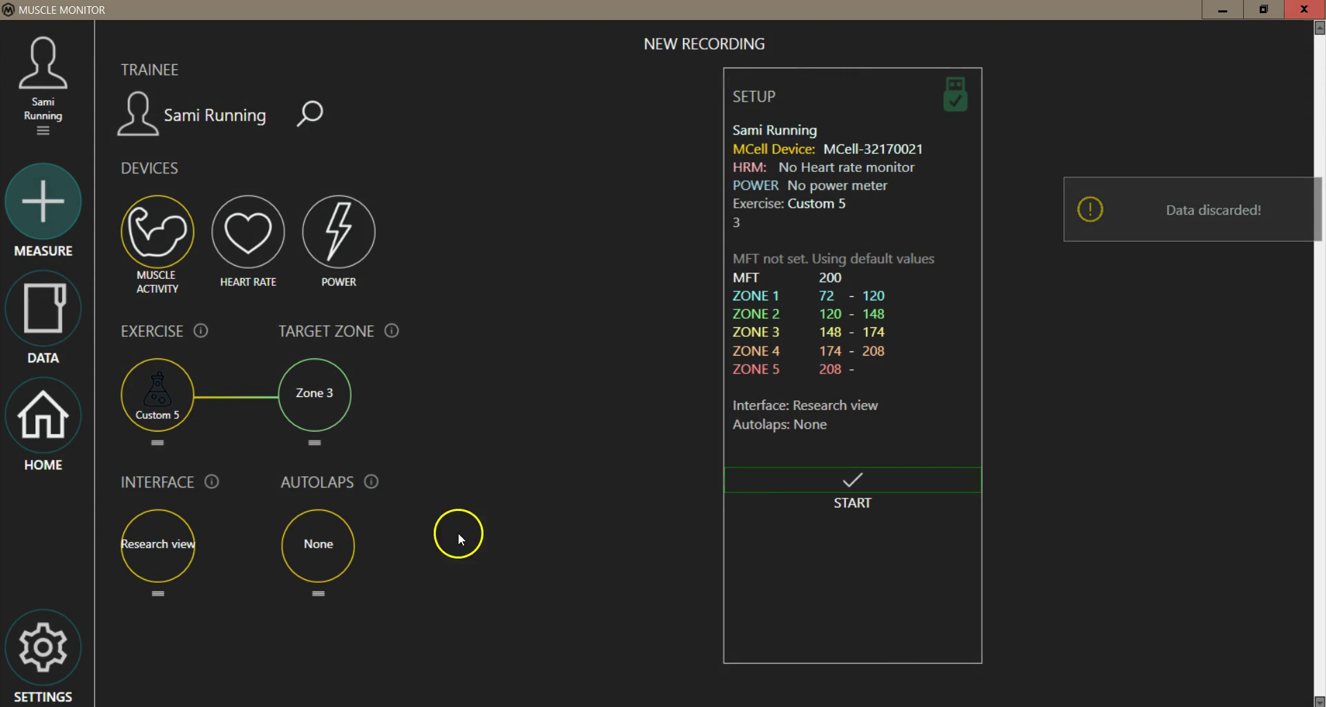
{"action": "left_click", "coordinate": [787, 483]}
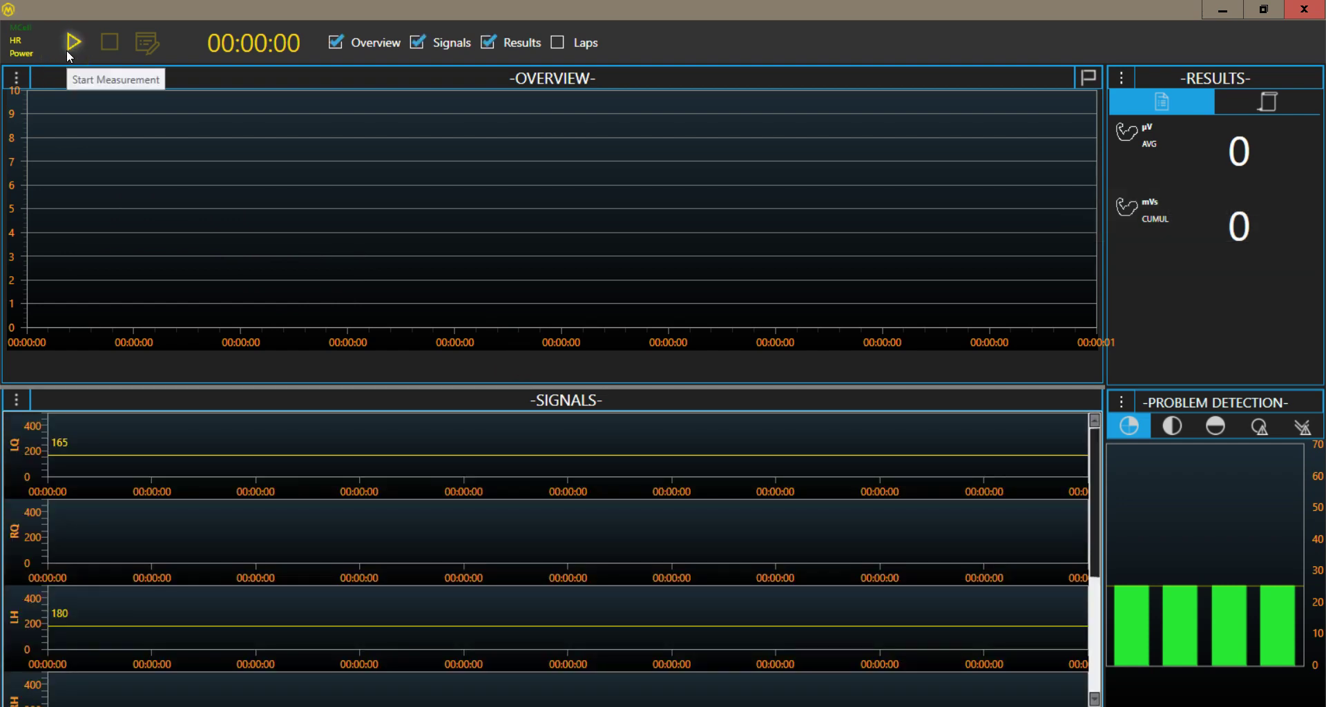
{"action": "left_click", "coordinate": [68, 52]}
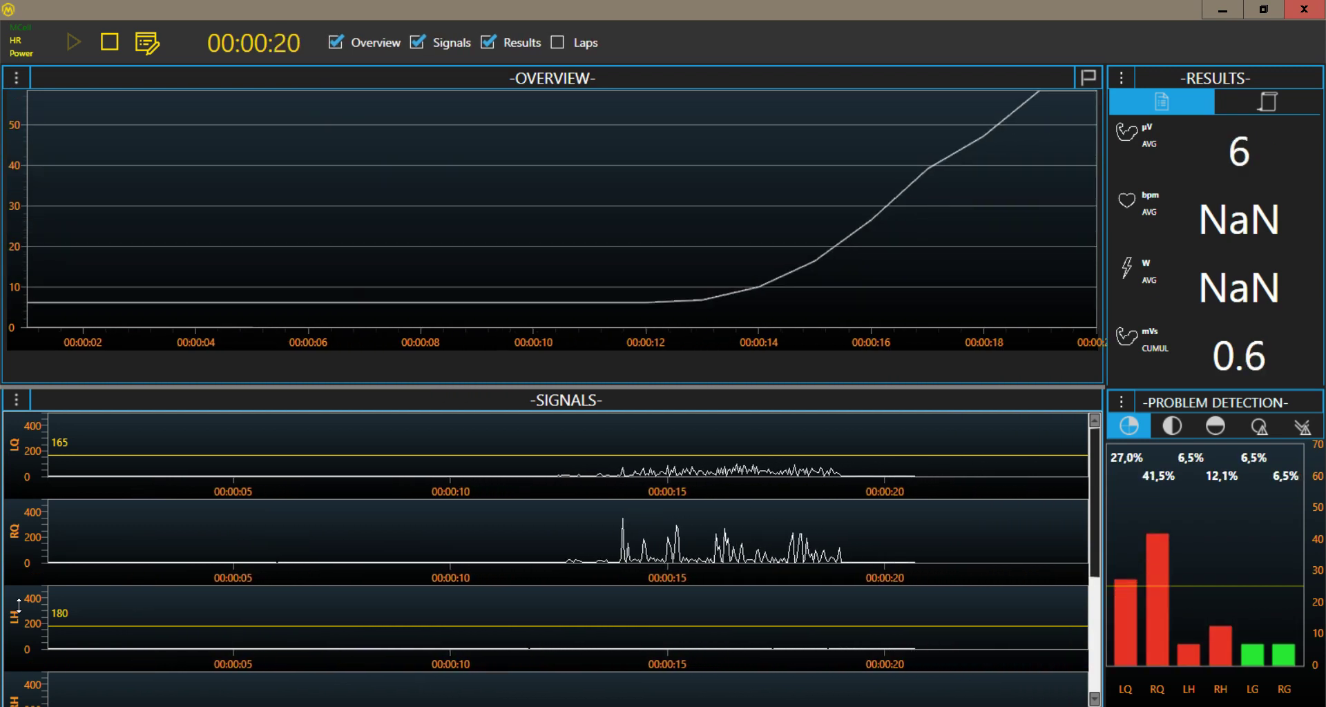
- Examine the live LQ, RQ and LH signals against the threshold lines in the Signals charts
{"action": "left_click", "coordinate": [326, 570]}
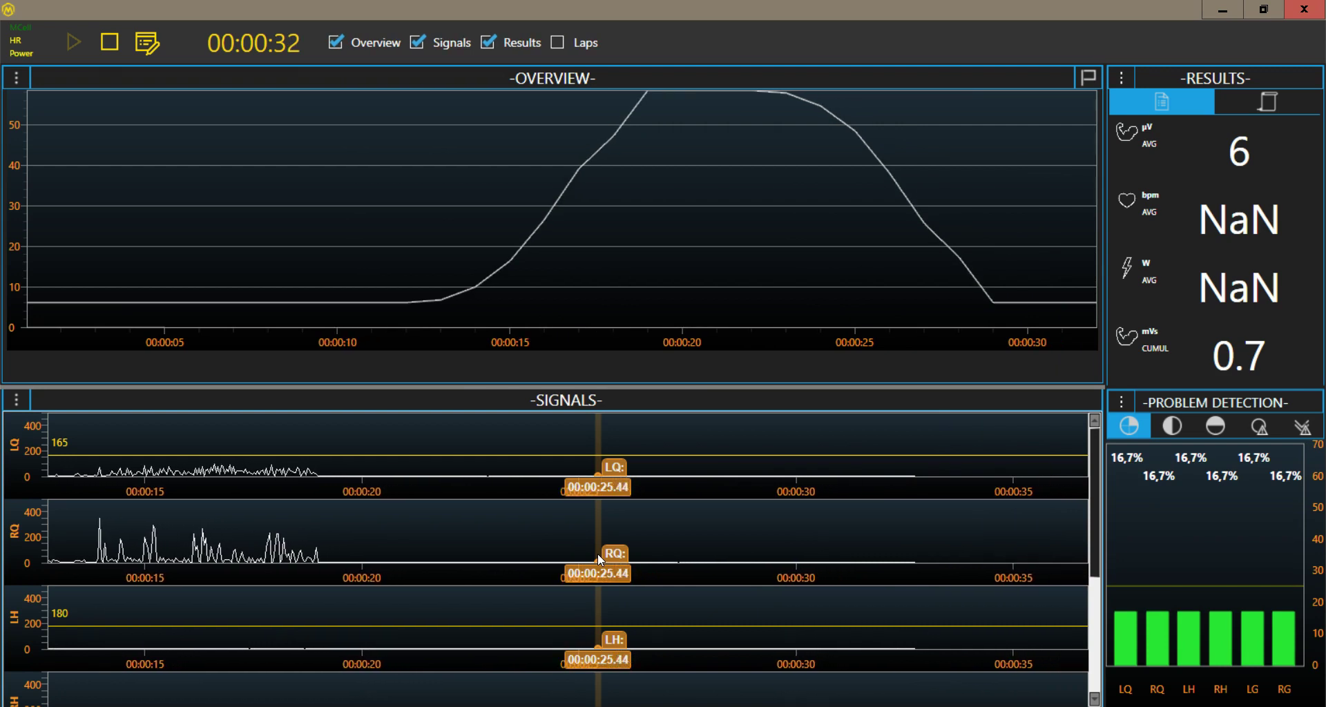
{"action": "mouse_move", "coordinate": [598, 554]}
{"action": "left_mouse_down"}
{"action": "mouse_move", "coordinate": [720, 507]}
{"action": "mouse_move", "coordinate": [797, 456]}
{"action": "mouse_move", "coordinate": [817, 465]}
{"action": "left_mouse_up"}
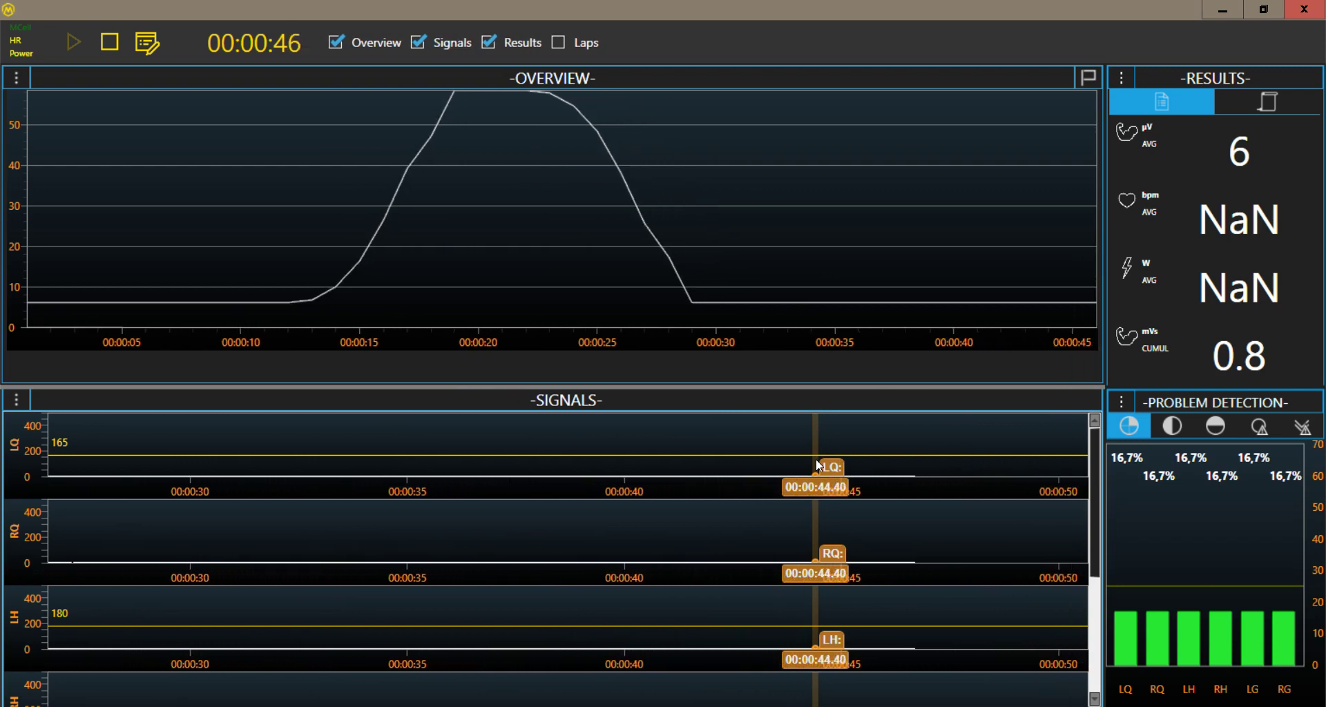
{"action": "left_click", "coordinate": [799, 456]}
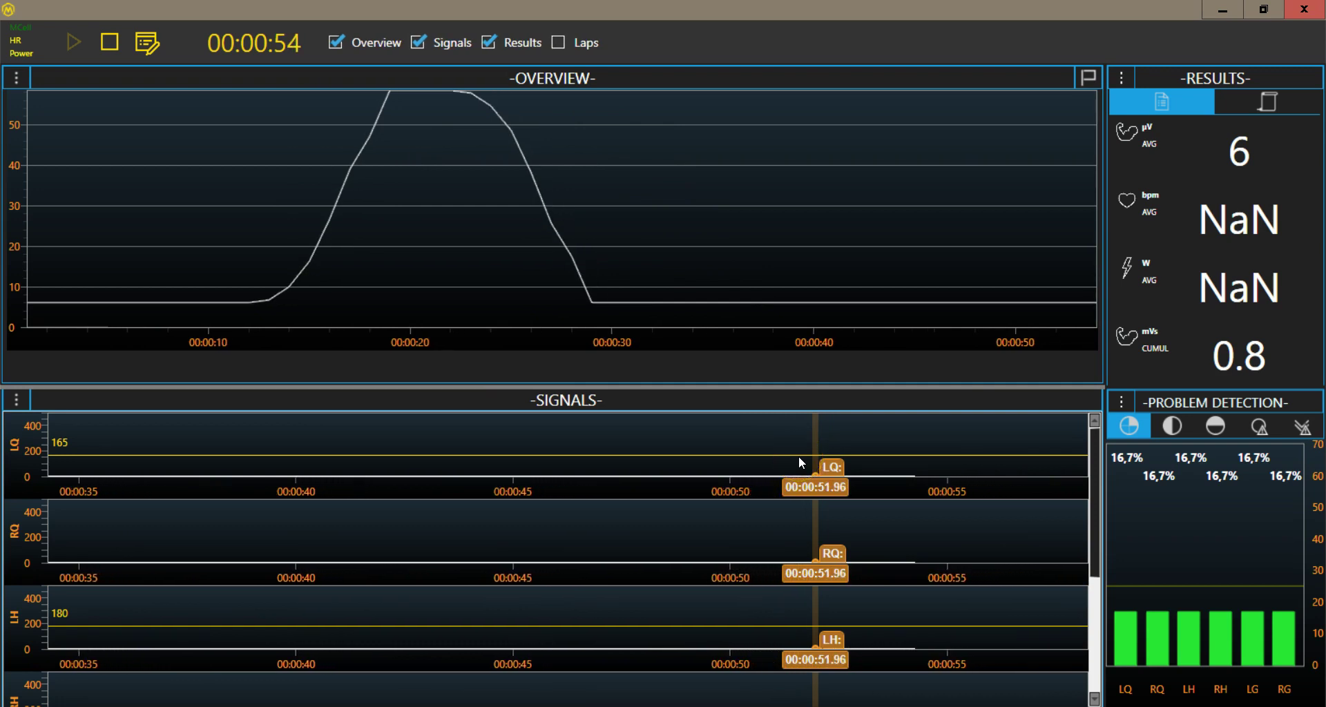
- Stop the Research view measurement and discard its recorded data
{"action": "left_click", "coordinate": [358, 269]}
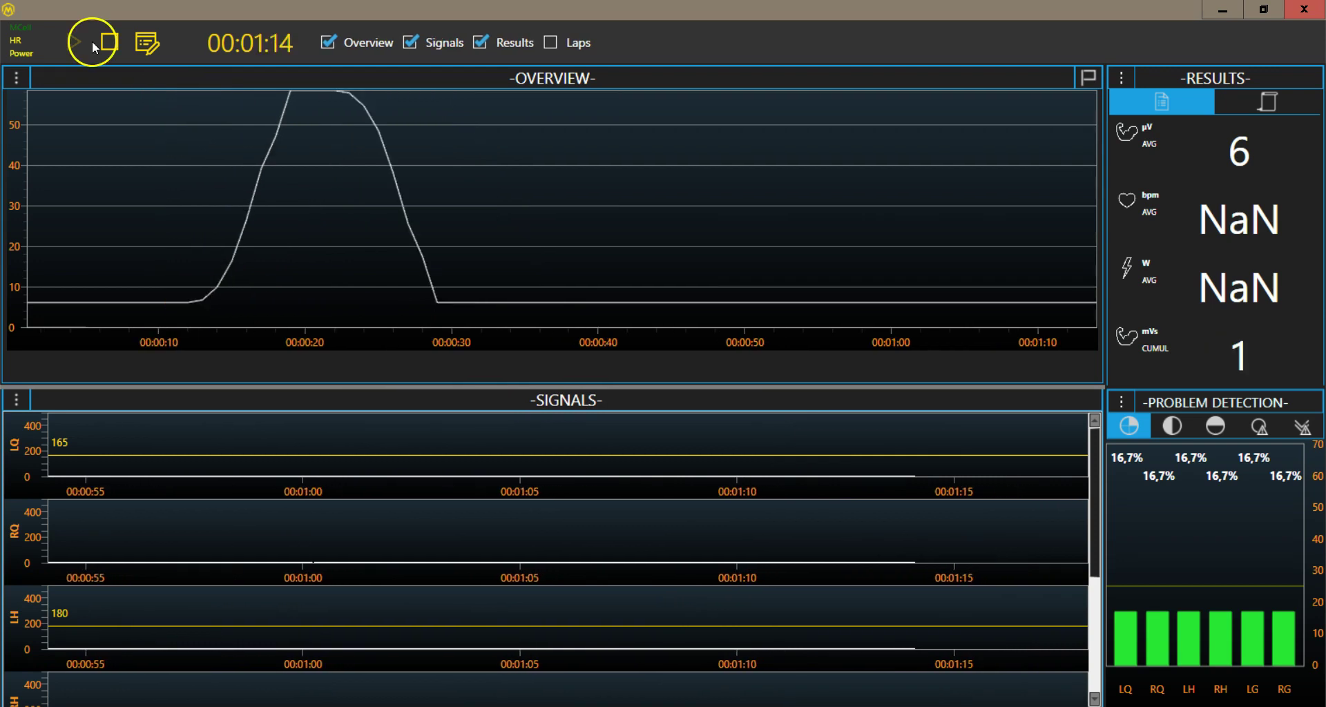
{"action": "left_click", "coordinate": [104, 41]}
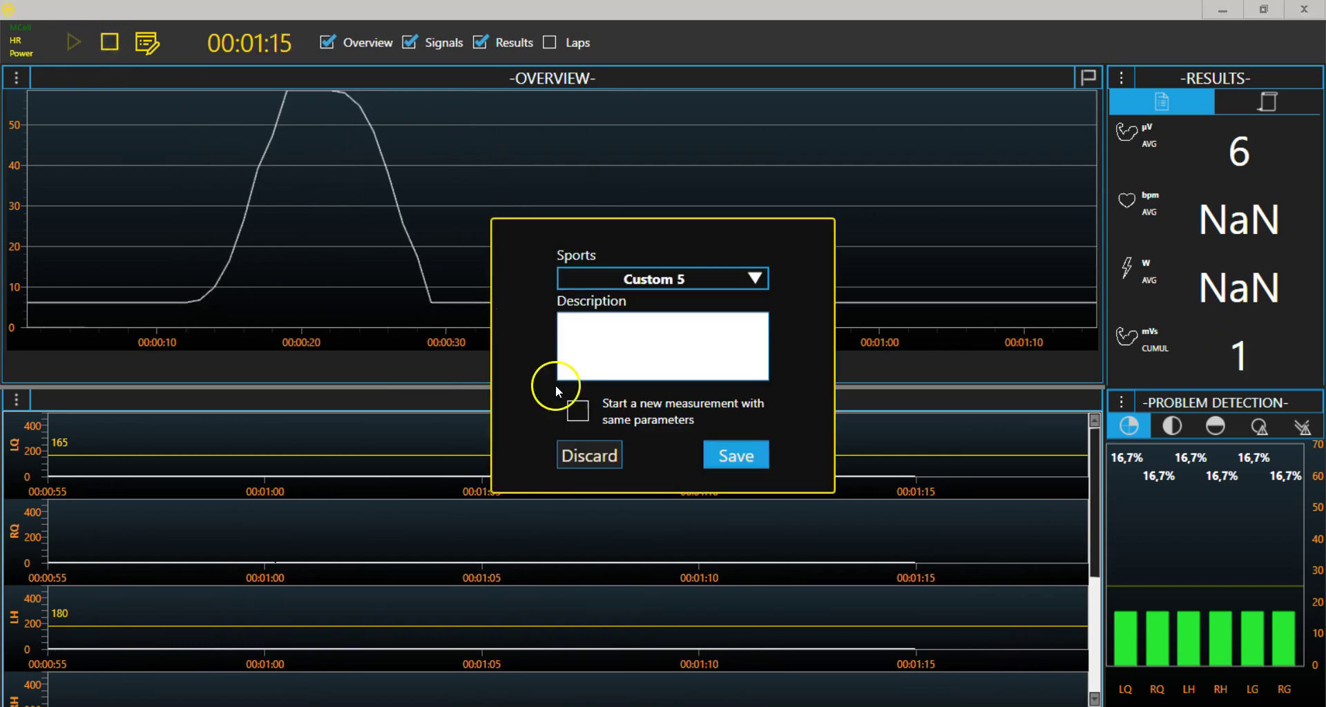
{"action": "left_click", "coordinate": [592, 454]}
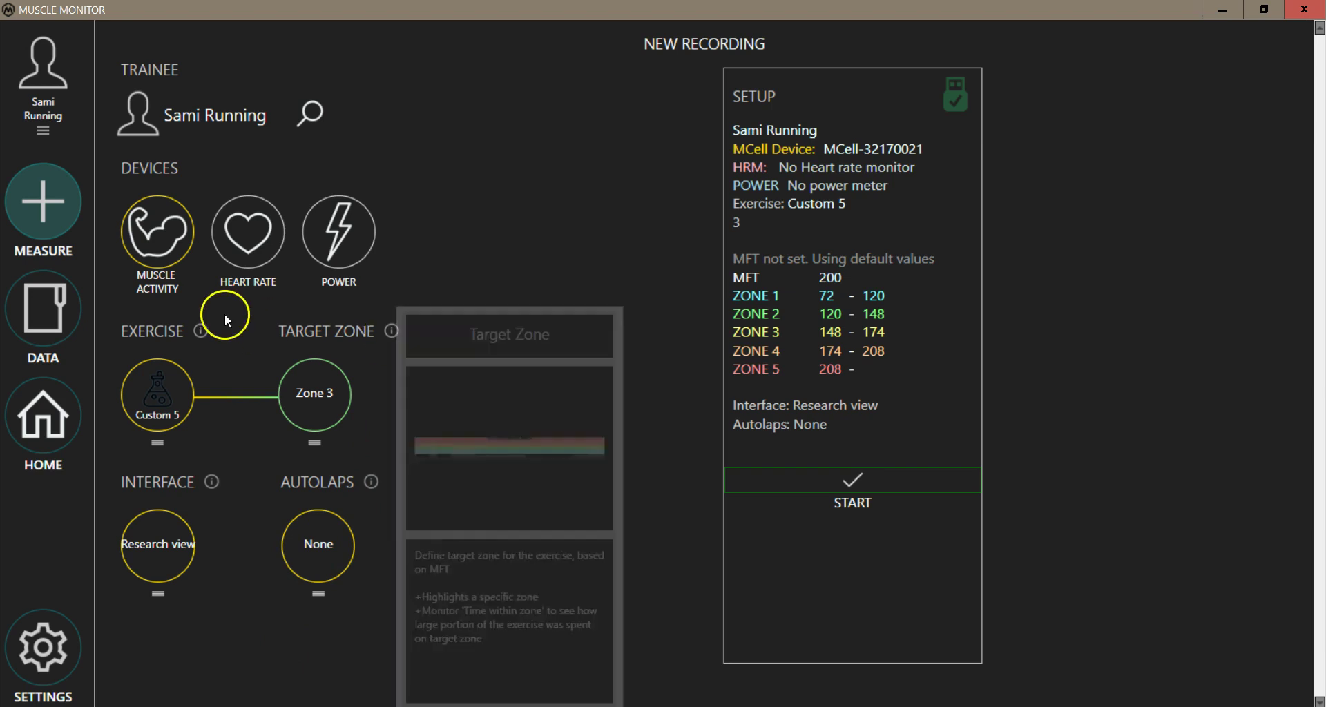
{"action": "left_click", "coordinate": [67, 304]}
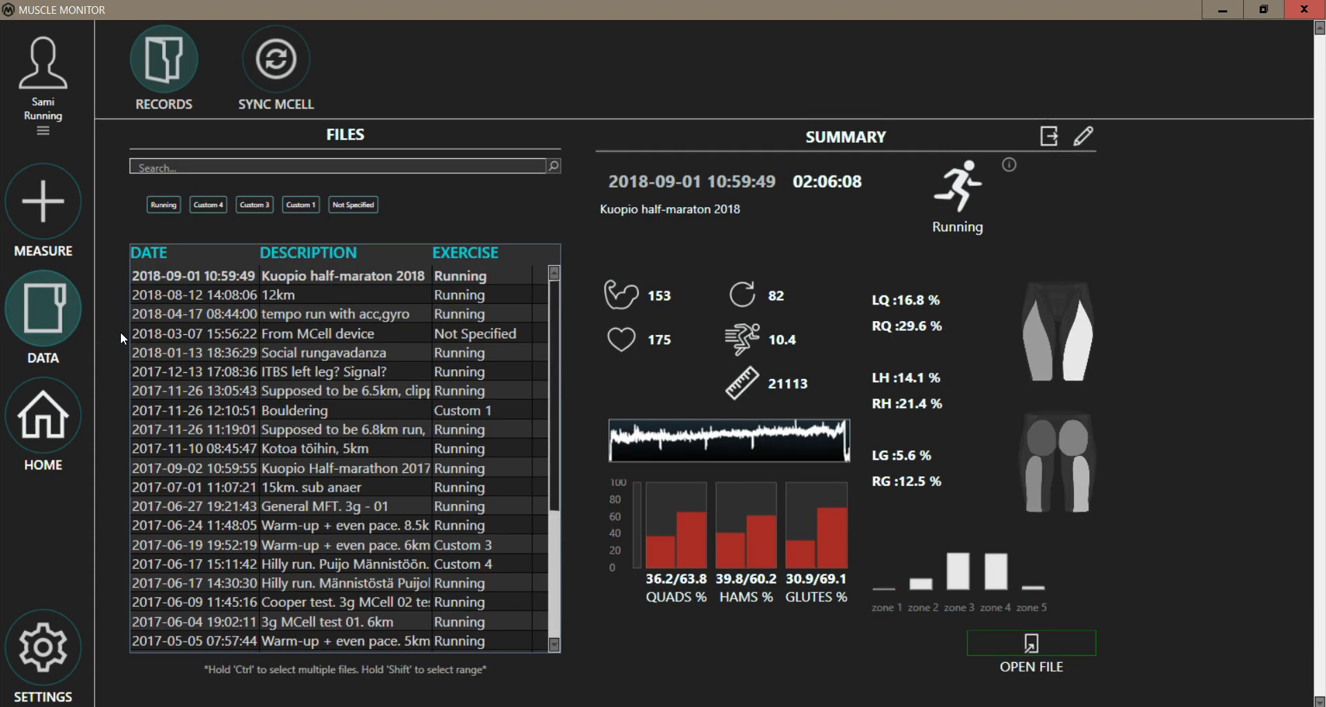
{"action": "left_click", "coordinate": [148, 294]}
{"action": "left_click_drag", "start_coordinate": [267, 316], "coordinate": [275, 559]}
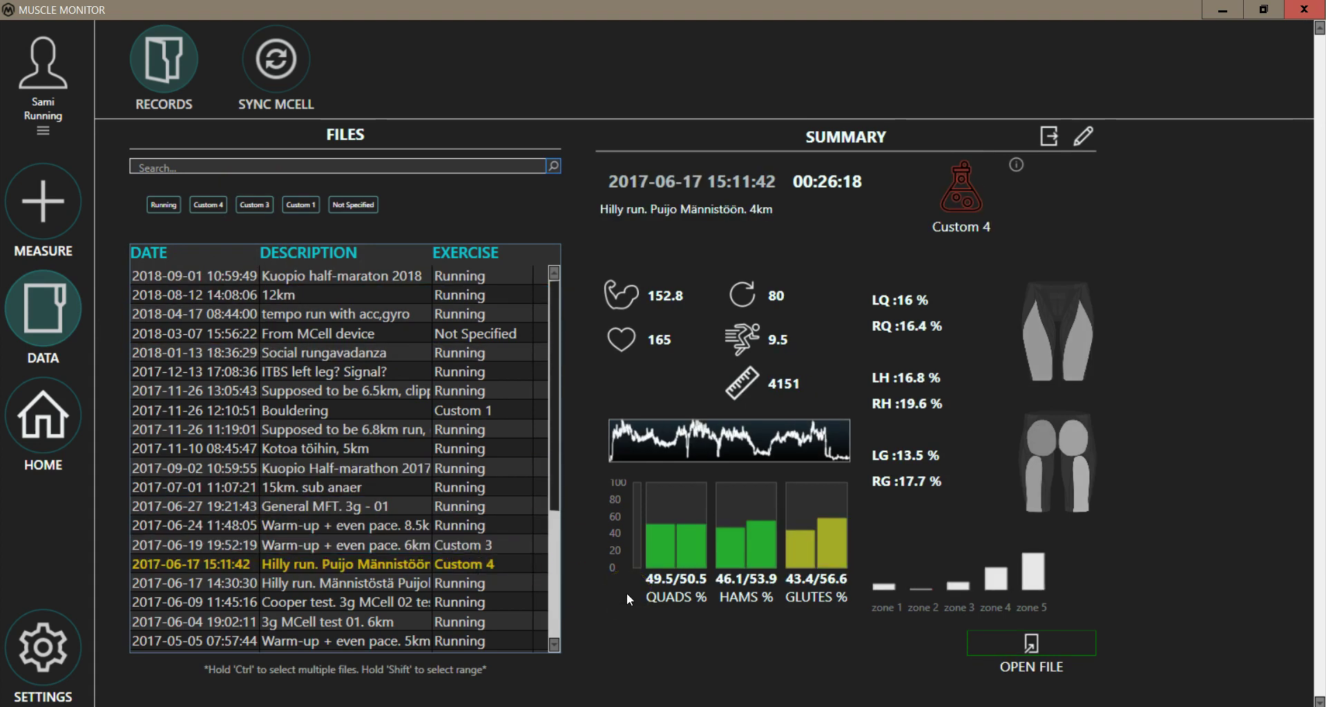
{"action": "left_click", "coordinate": [493, 558]}
{"action": "left_click", "coordinate": [1084, 137]}
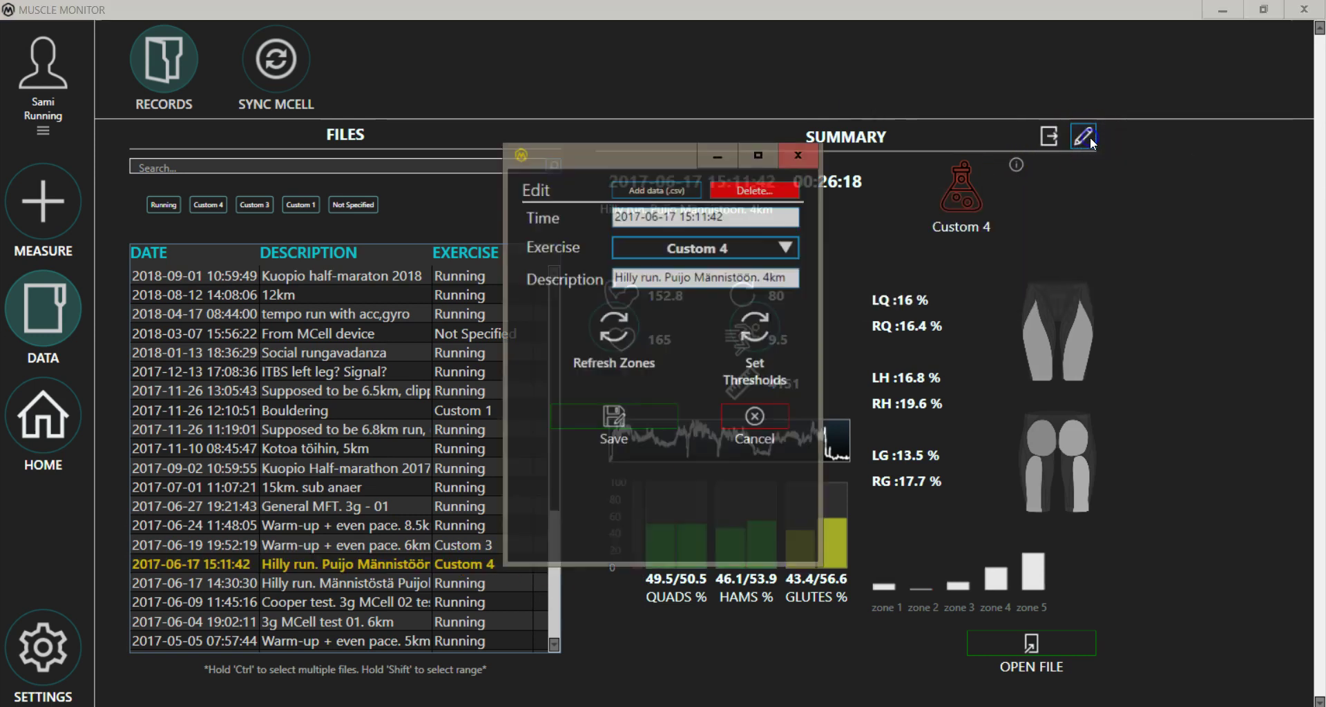
{"action": "left_click", "coordinate": [743, 247]}
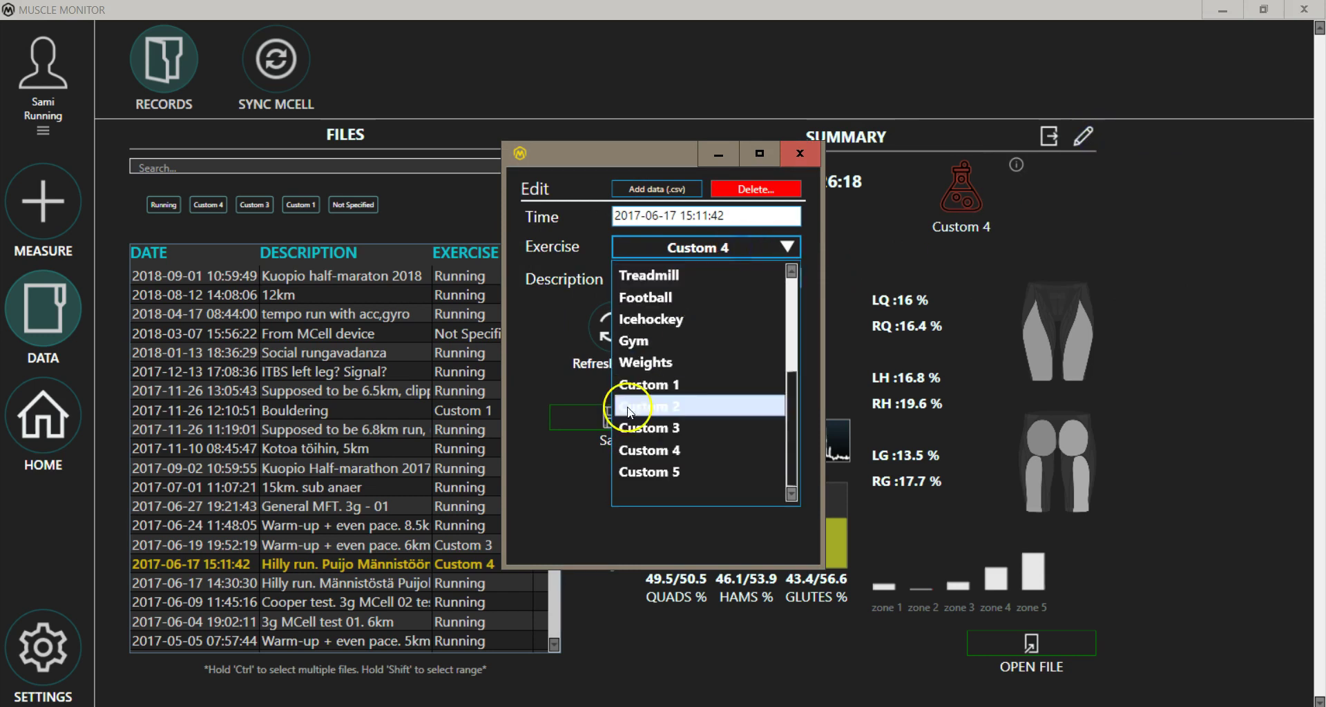
{"action": "left_click", "coordinate": [619, 473]}
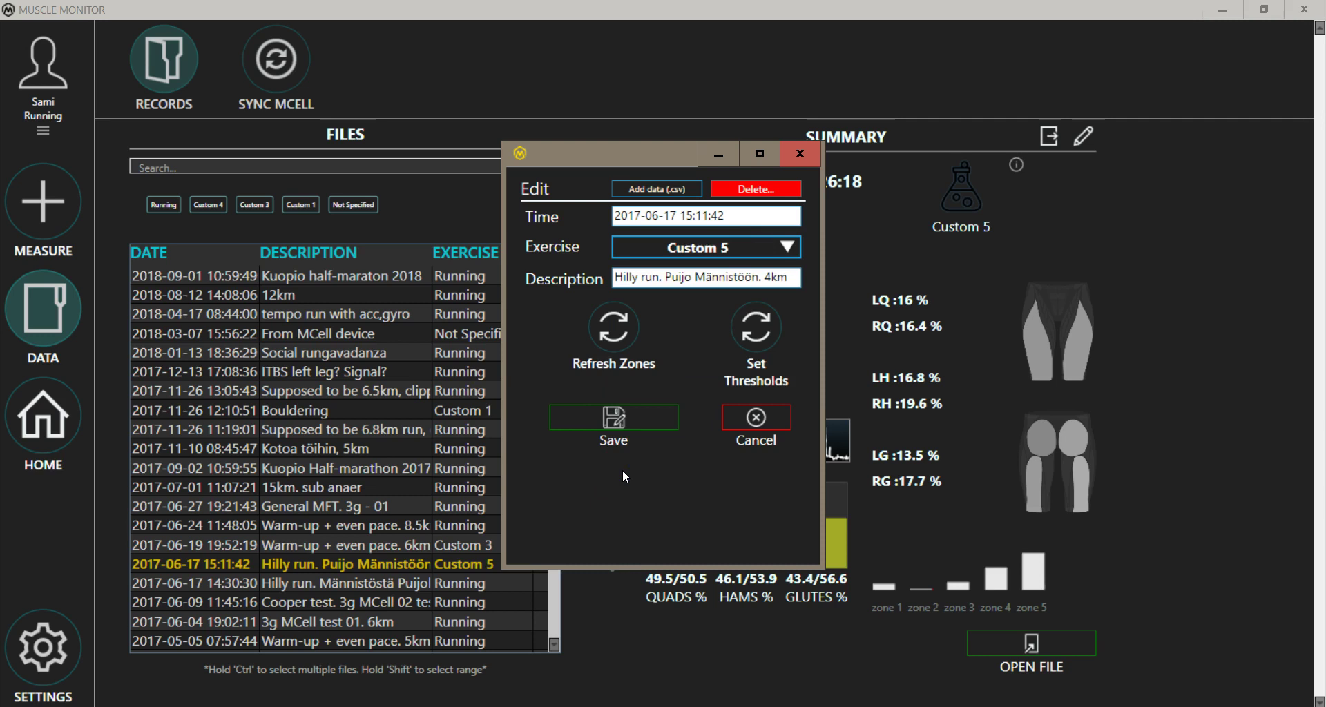
{"action": "left_click", "coordinate": [740, 345]}
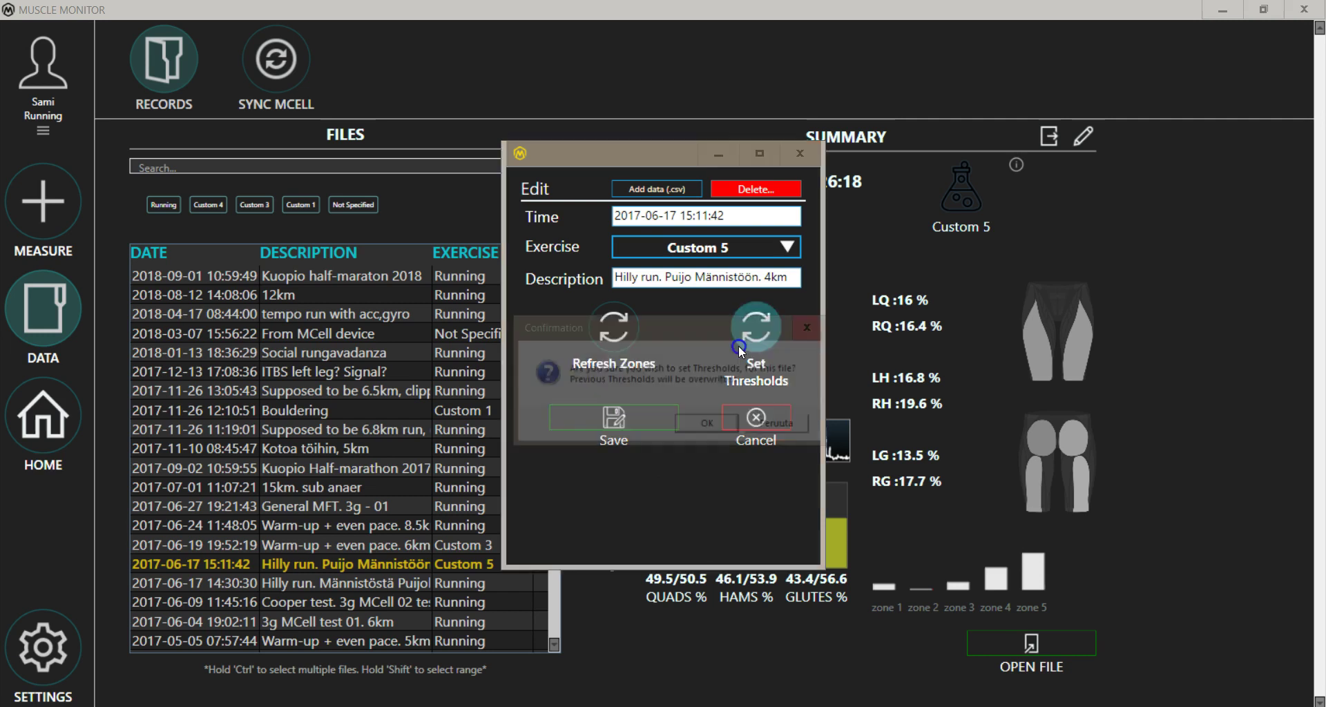
{"action": "left_click", "coordinate": [710, 426]}
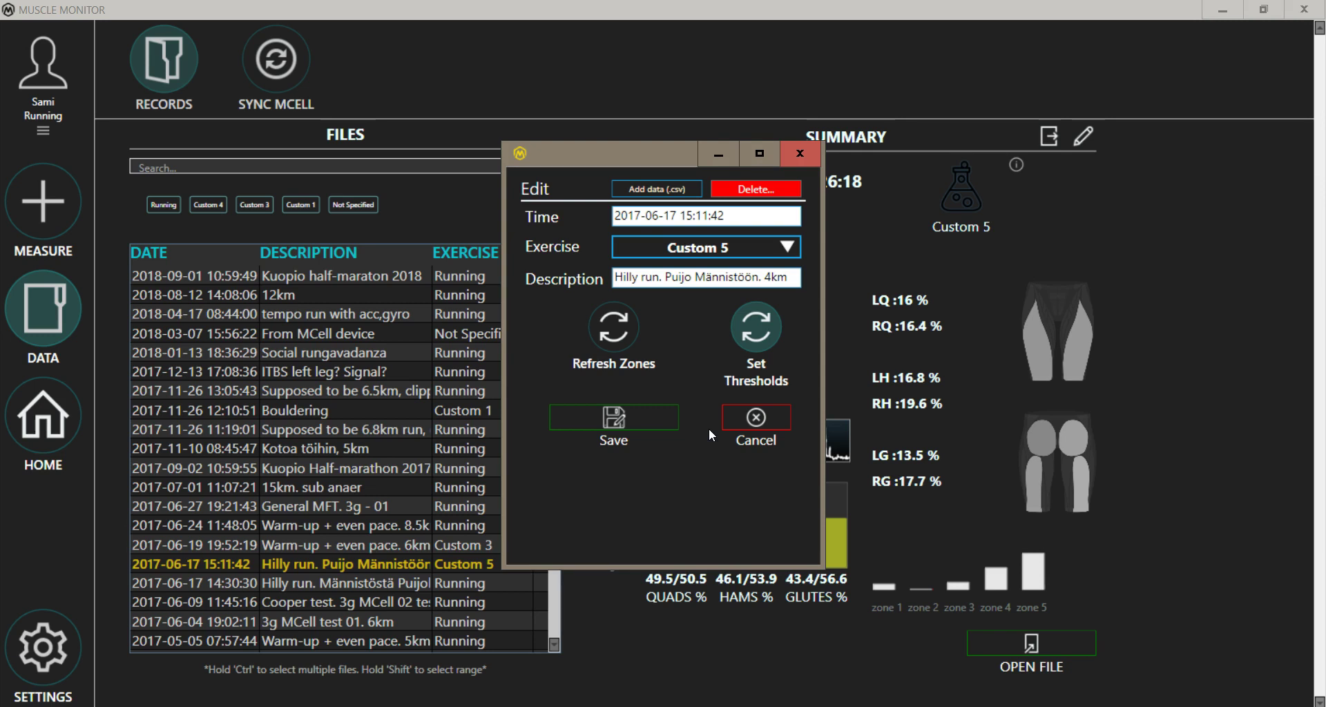
{"action": "left_click", "coordinate": [650, 413]}
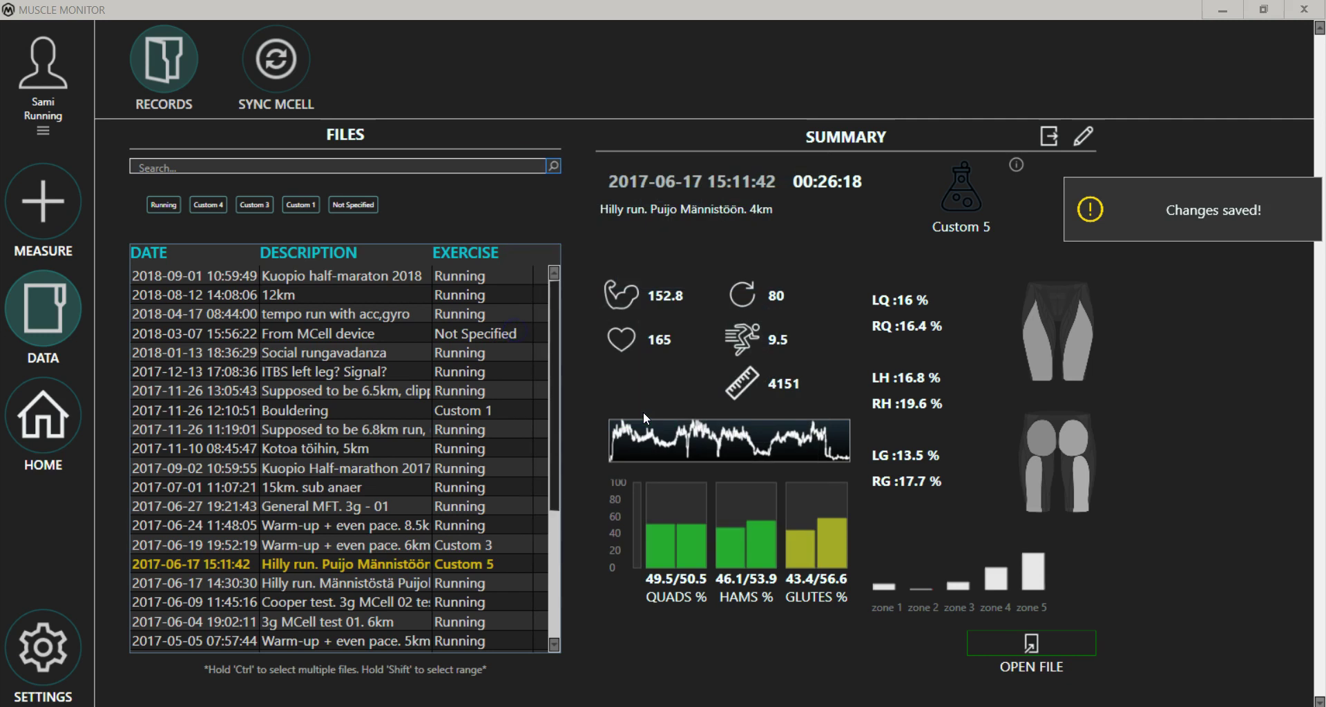
{"action": "left_click", "coordinate": [386, 563]}
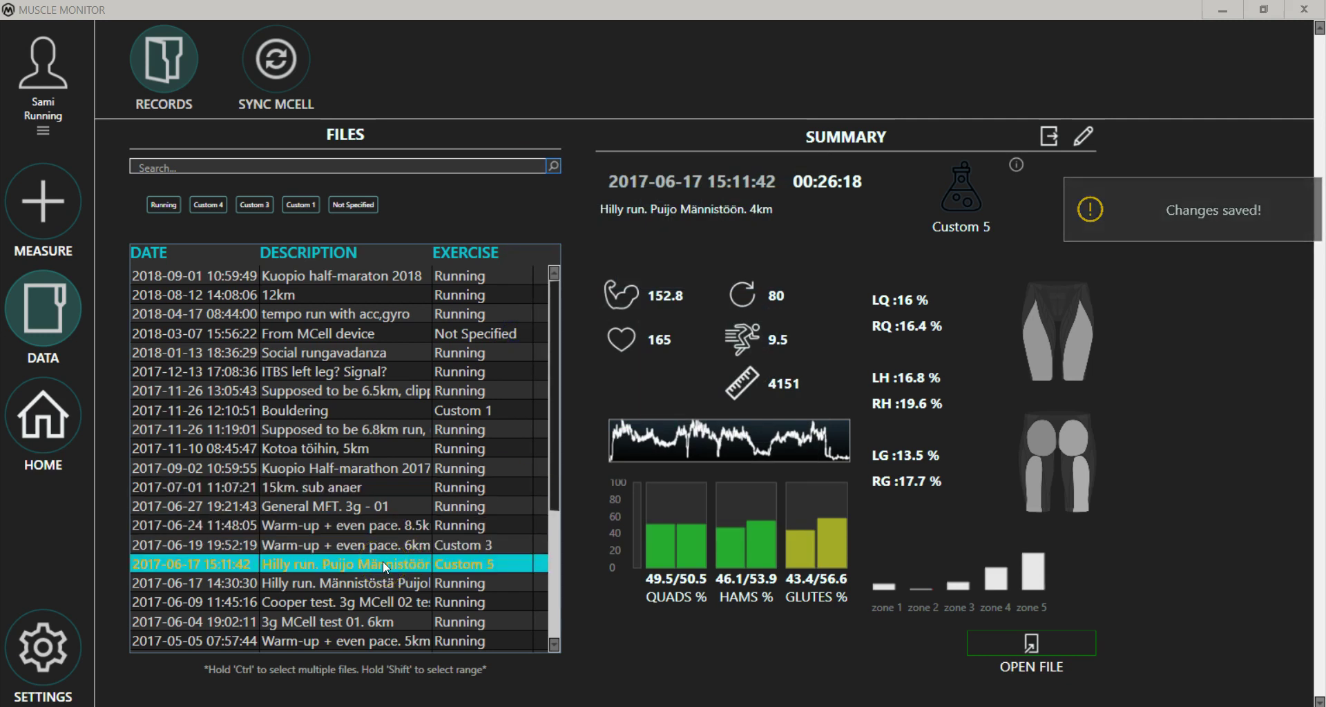
{"action": "left_click", "coordinate": [930, 240]}
{"action": "left_click", "coordinate": [1084, 138]}
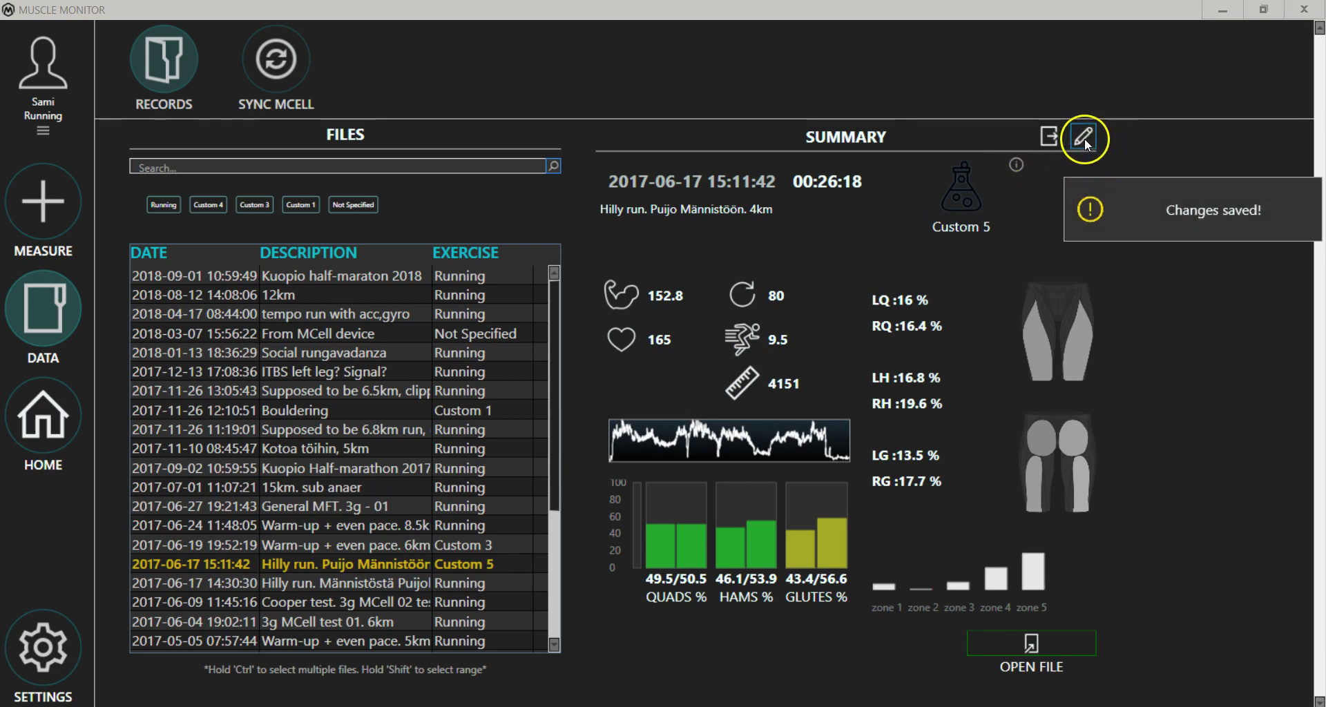
{"action": "left_click", "coordinate": [746, 254]}
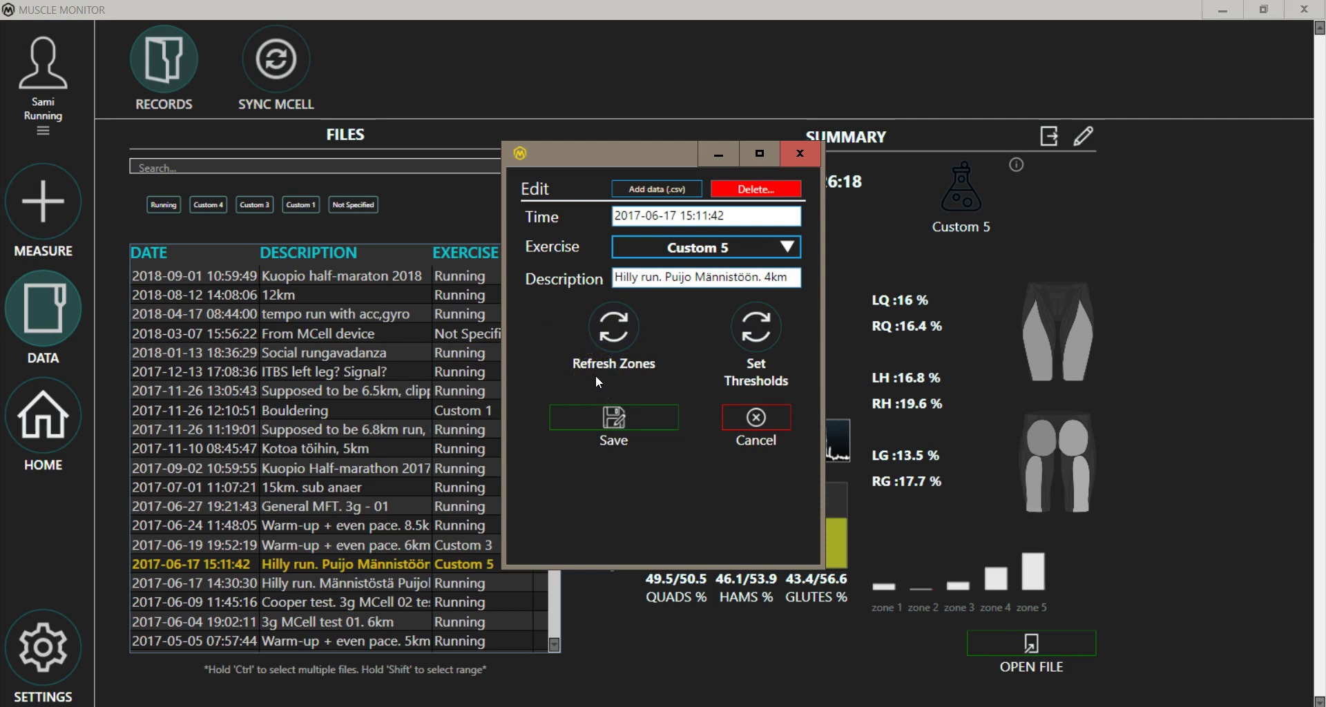
{"action": "left_click", "coordinate": [753, 420]}
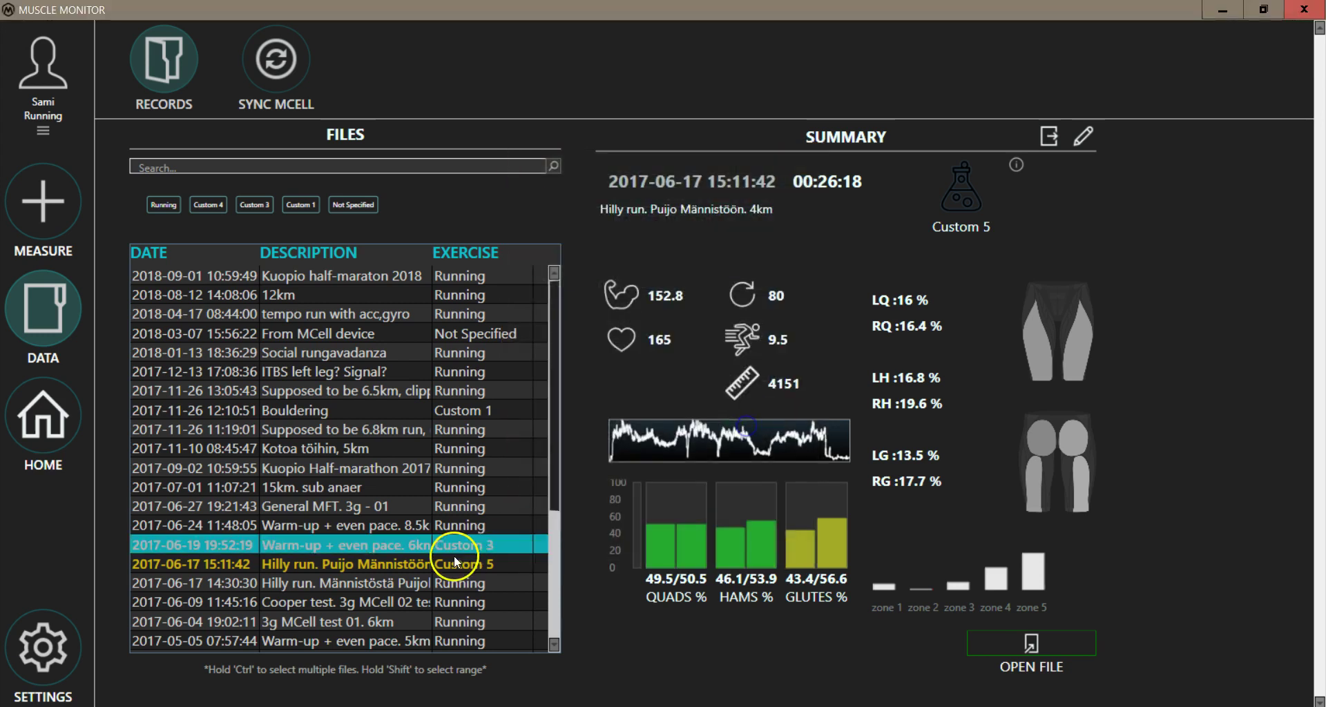
{"action": "double_click", "coordinate": [406, 571]}
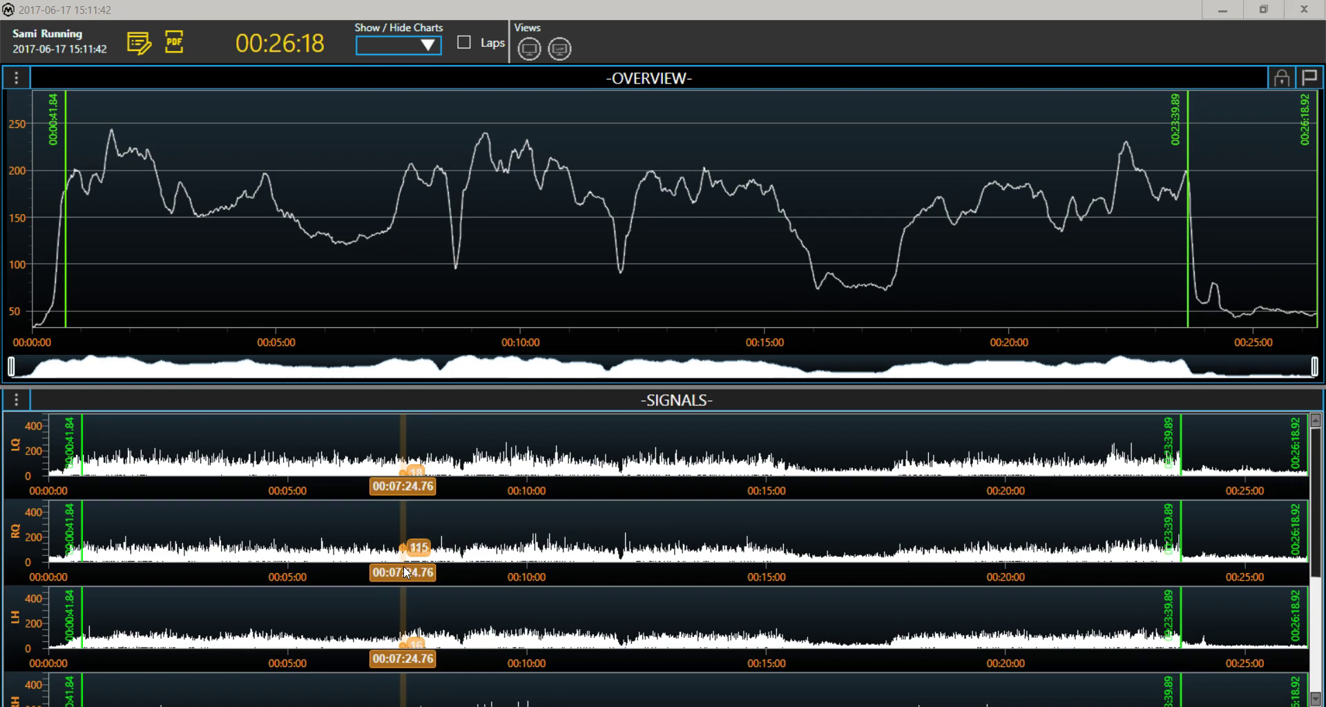
{"action": "left_click", "coordinate": [17, 402]}
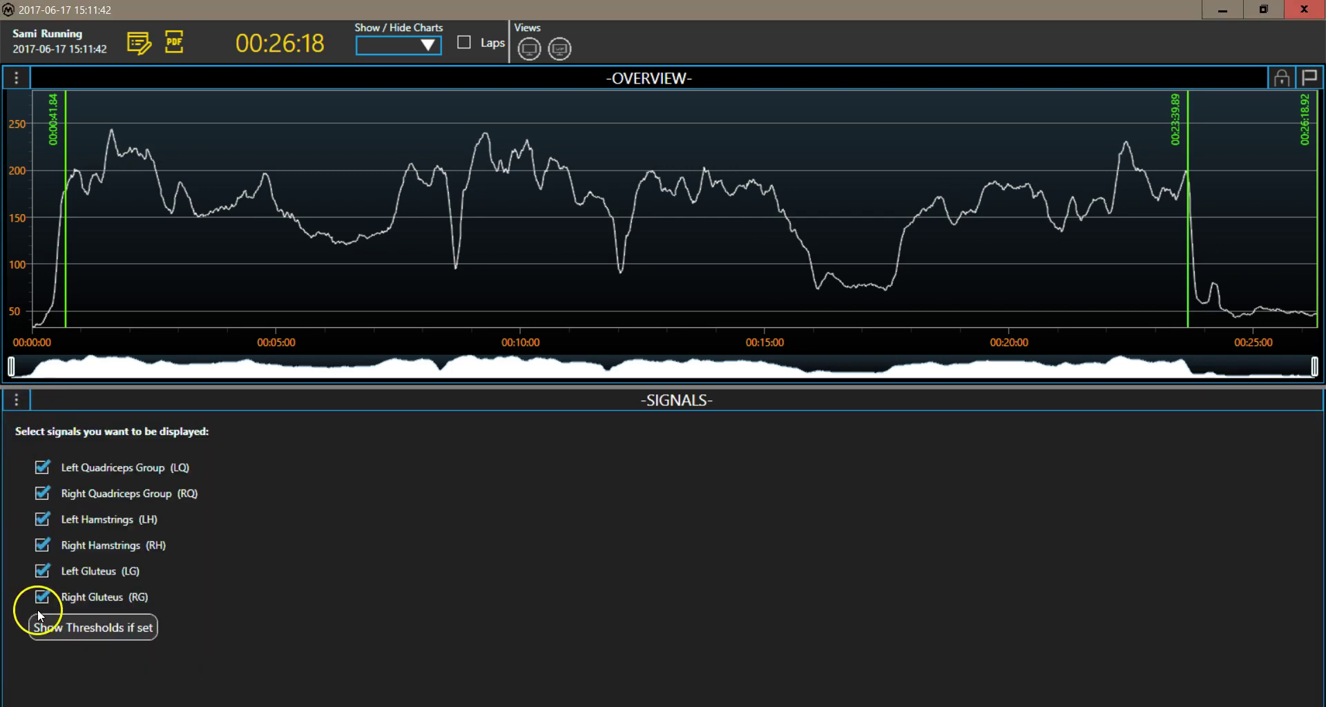
{"action": "left_click", "coordinate": [48, 623]}
{"action": "left_click", "coordinate": [16, 401]}
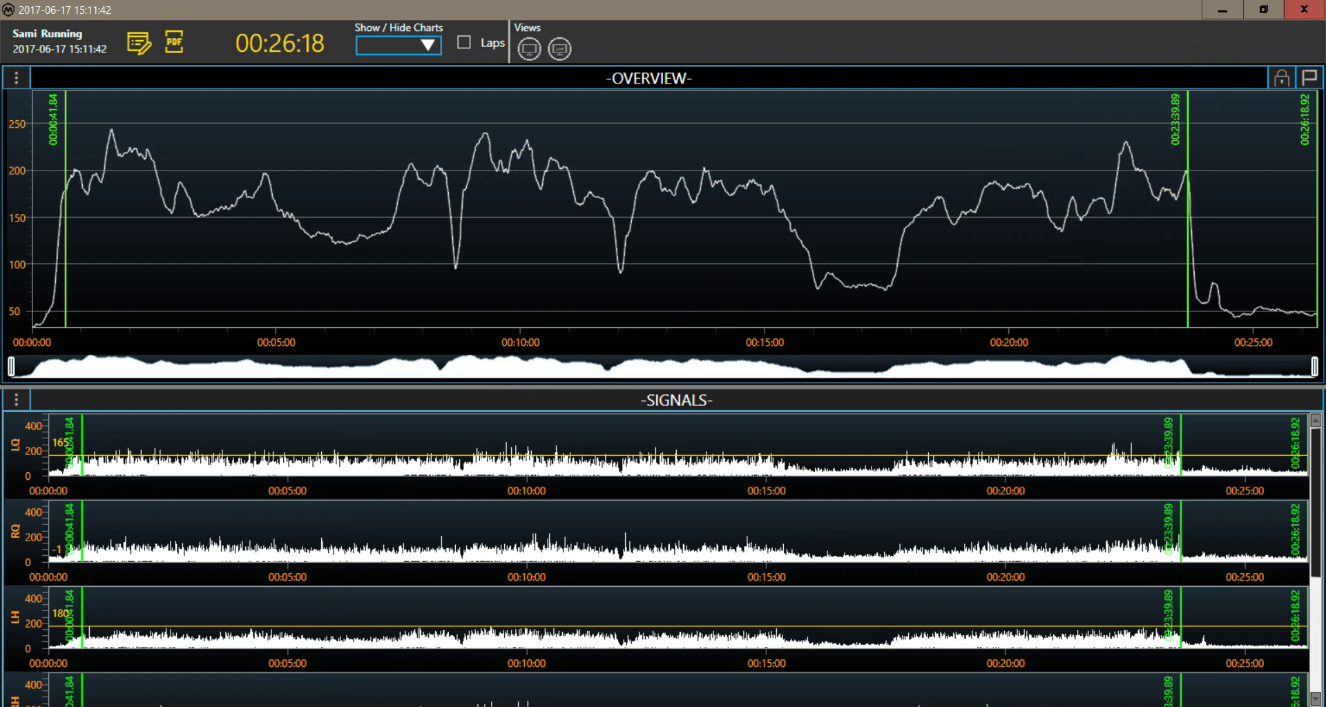
- Switch to the PowerPoint presentation and read the Device support notes on slide 3
{"action": "left_click", "coordinate": [372, 447]}
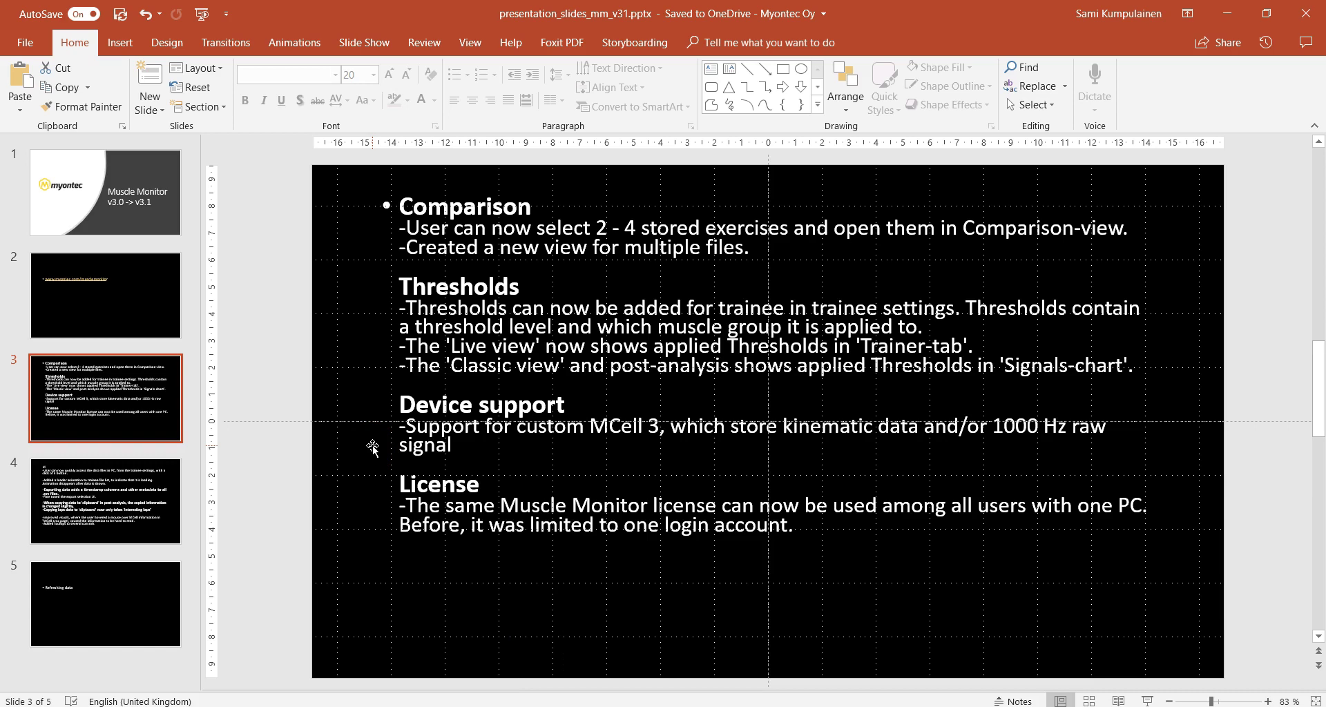
{"action": "left_click", "coordinate": [587, 428]}
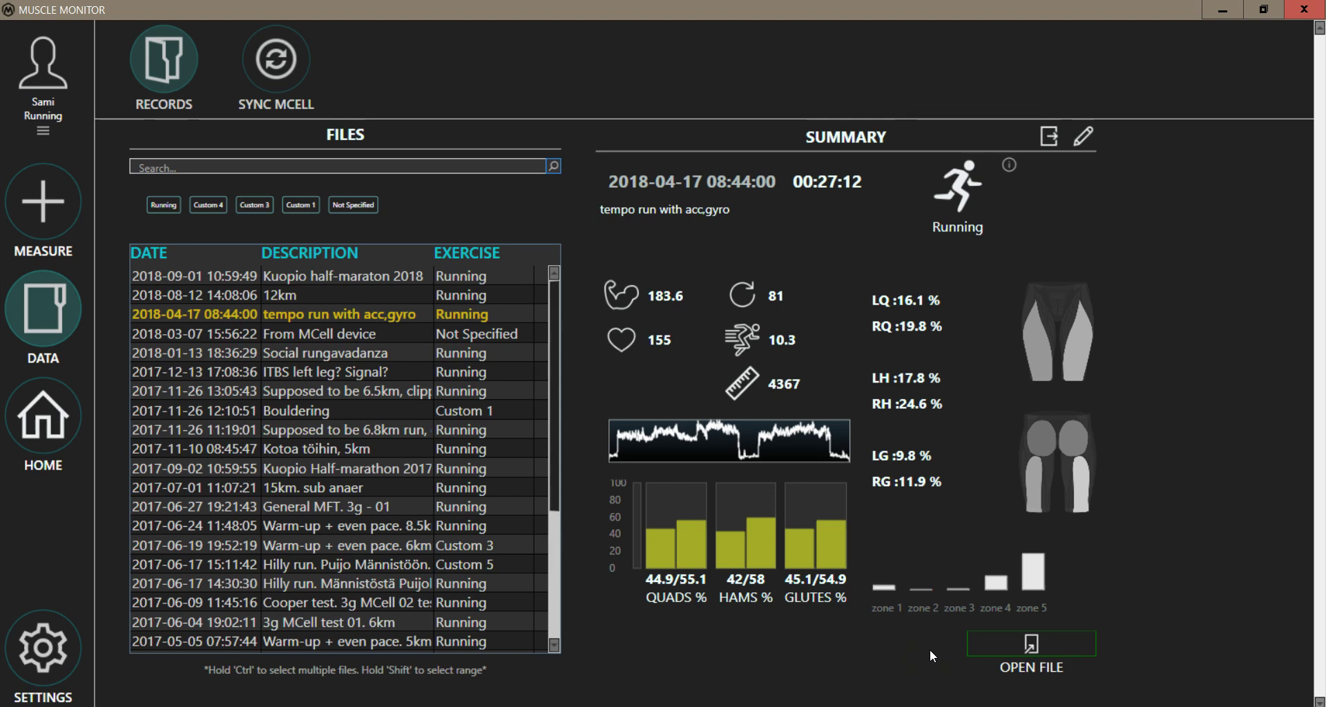
{"action": "left_click", "coordinate": [999, 649]}
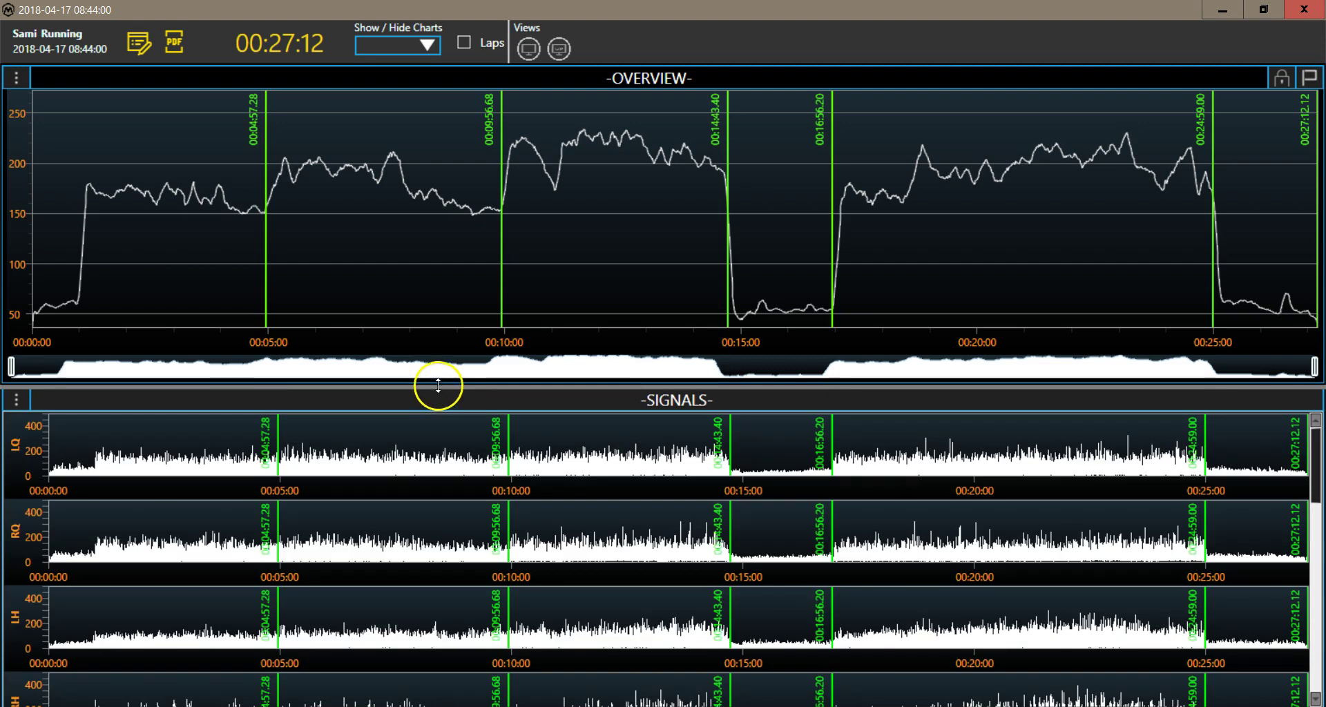
{"action": "left_click_drag", "start_coordinate": [438, 385], "coordinate": [447, 244]}
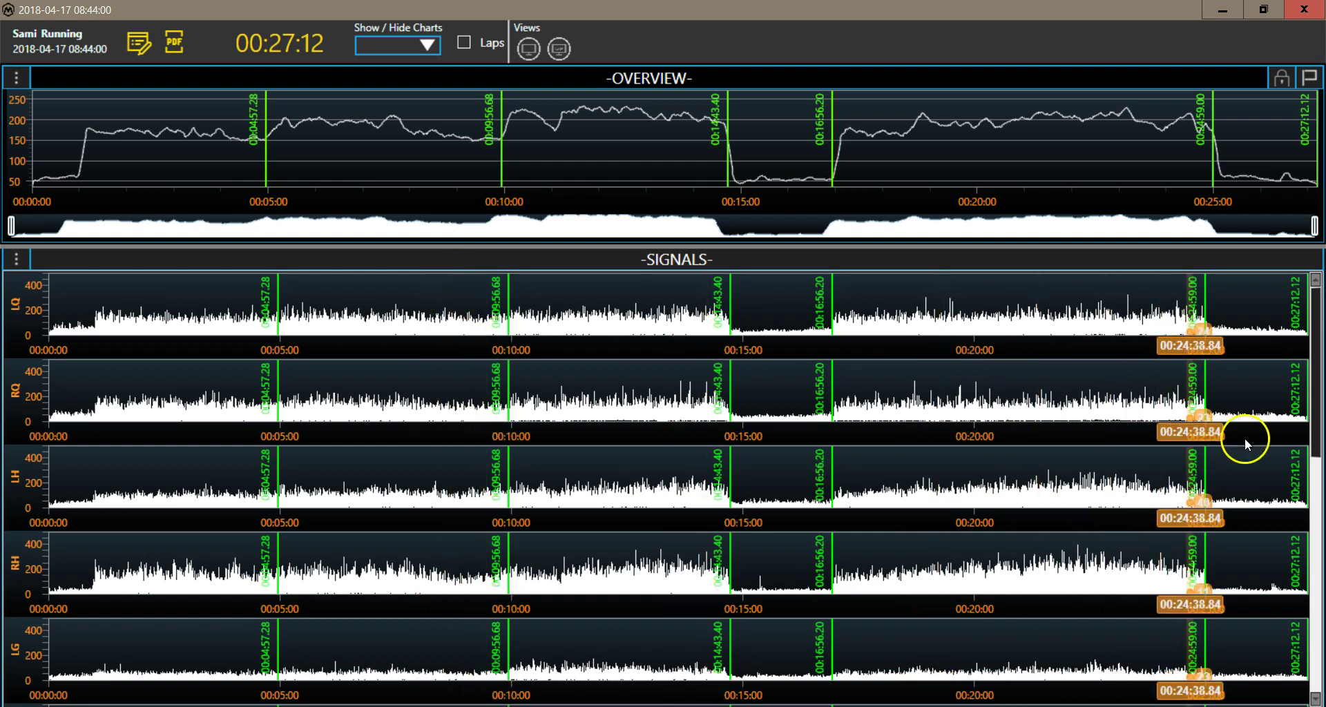
{"action": "left_click", "coordinate": [1318, 440]}
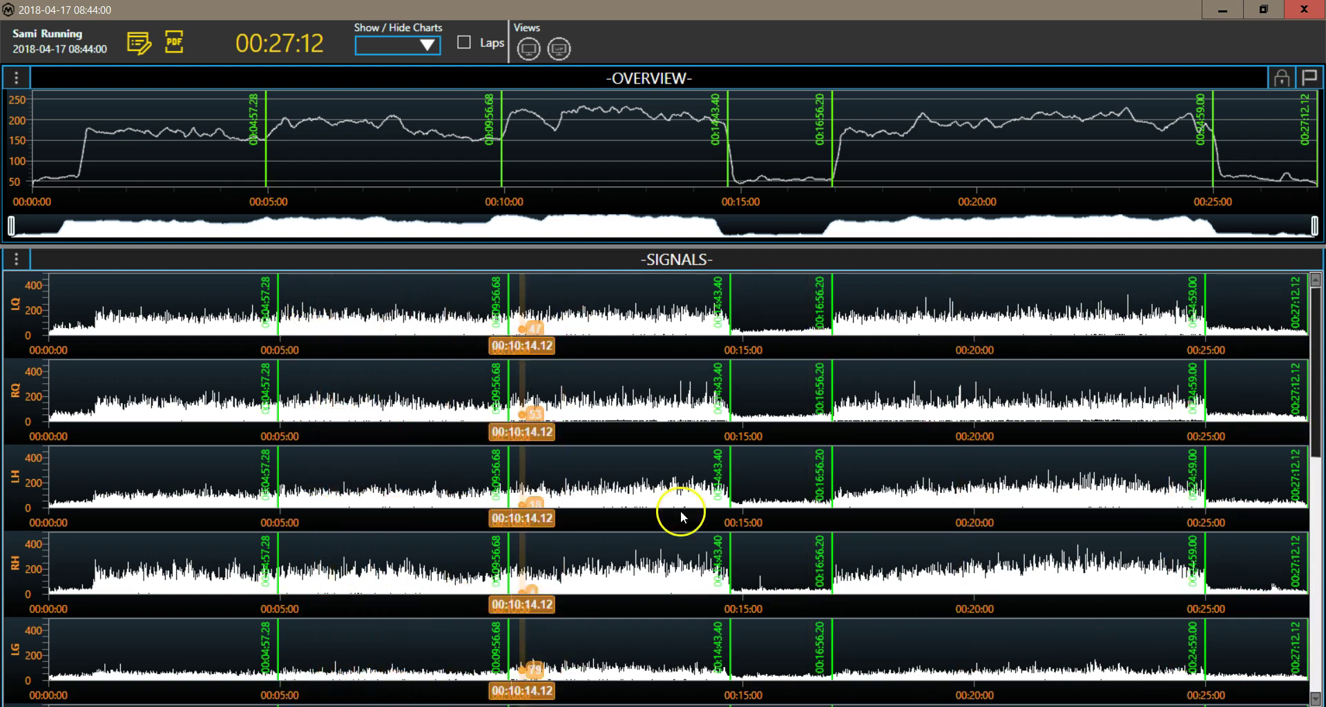
{"action": "left_click", "coordinate": [1316, 462]}
{"action": "left_click_drag", "start_coordinate": [1317, 461], "coordinate": [1320, 606]}
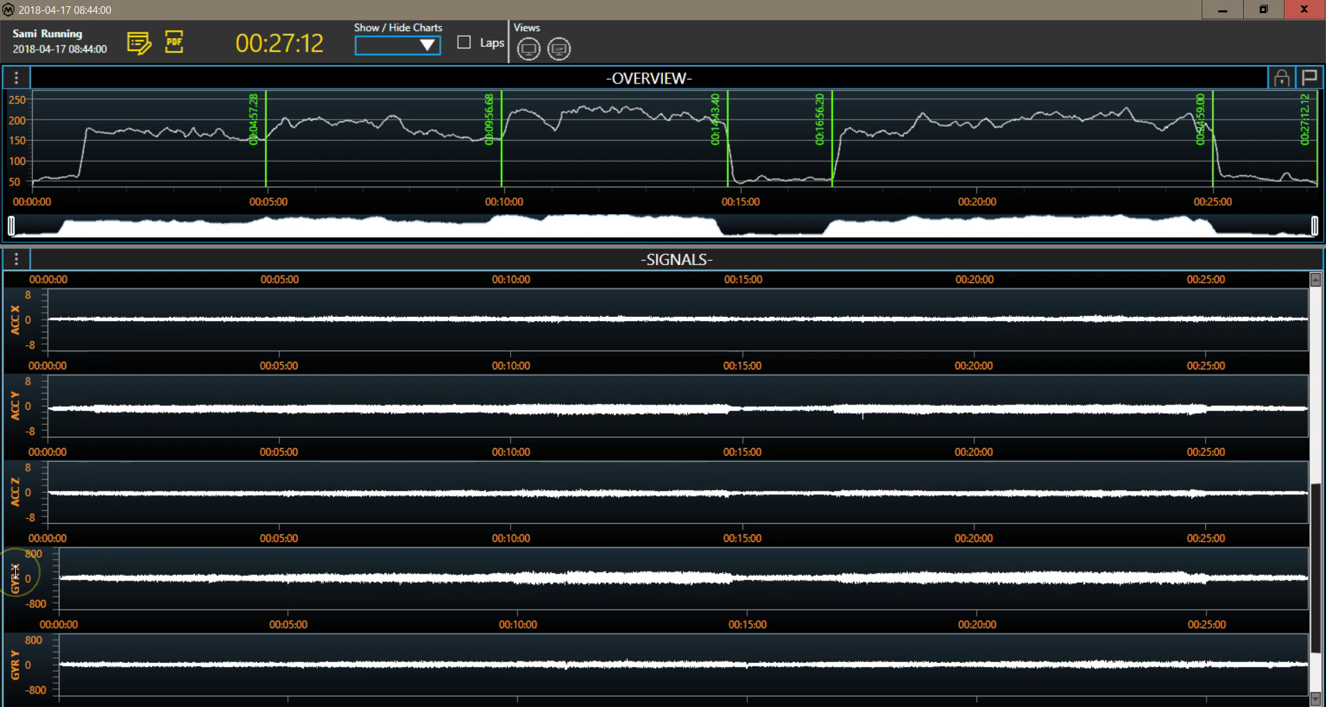
- Limit the Signals charts to LQ, RQ, ACC Y-Axis and GYR Y-Axis
{"action": "left_click", "coordinate": [18, 265]}
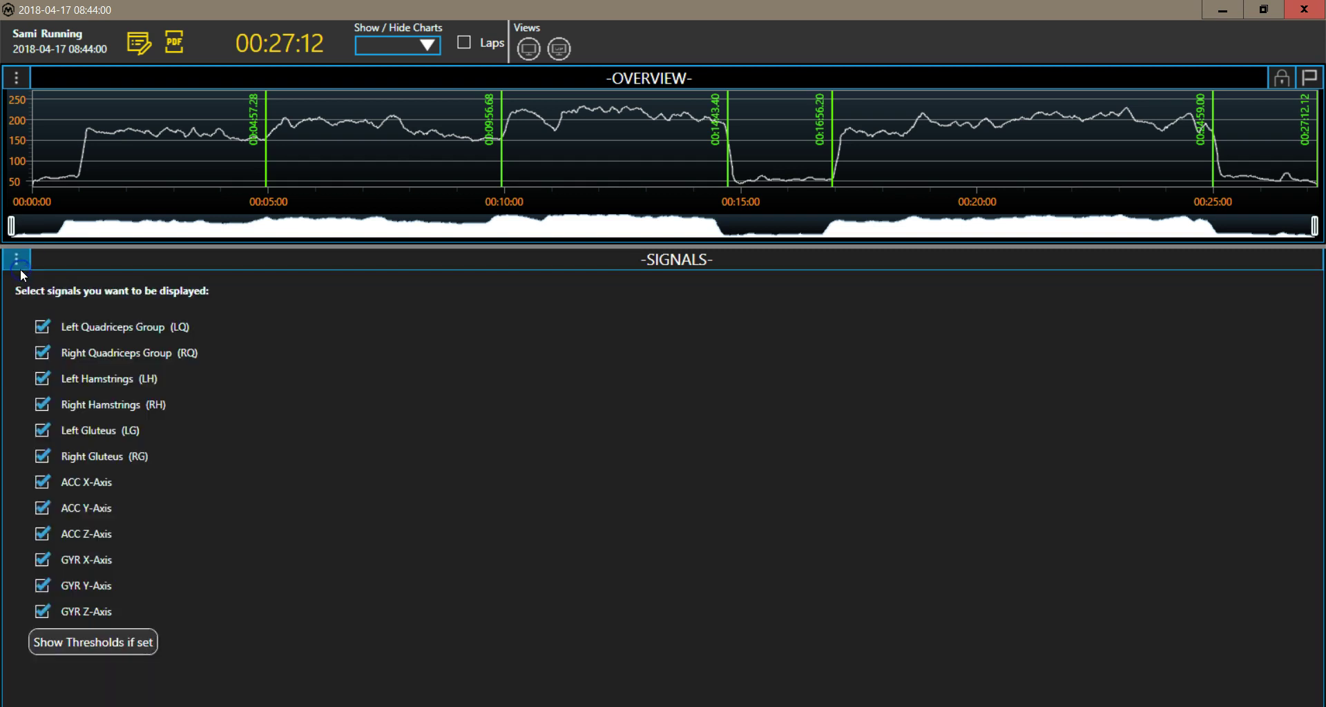
{"action": "left_click", "coordinate": [42, 379]}
{"action": "left_click", "coordinate": [43, 404]}
{"action": "left_click", "coordinate": [43, 456]}
{"action": "left_click", "coordinate": [42, 482]}
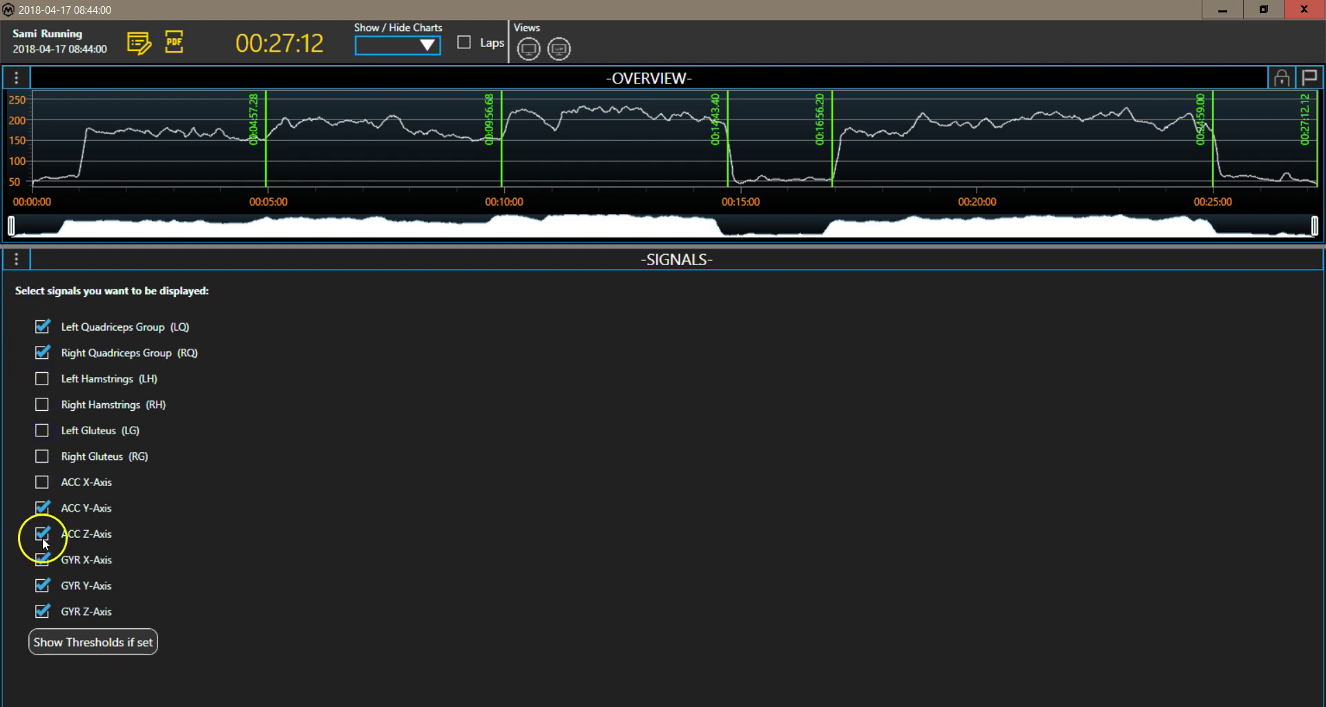
{"action": "left_click", "coordinate": [42, 560]}
{"action": "left_click", "coordinate": [42, 534]}
{"action": "left_click", "coordinate": [16, 260]}
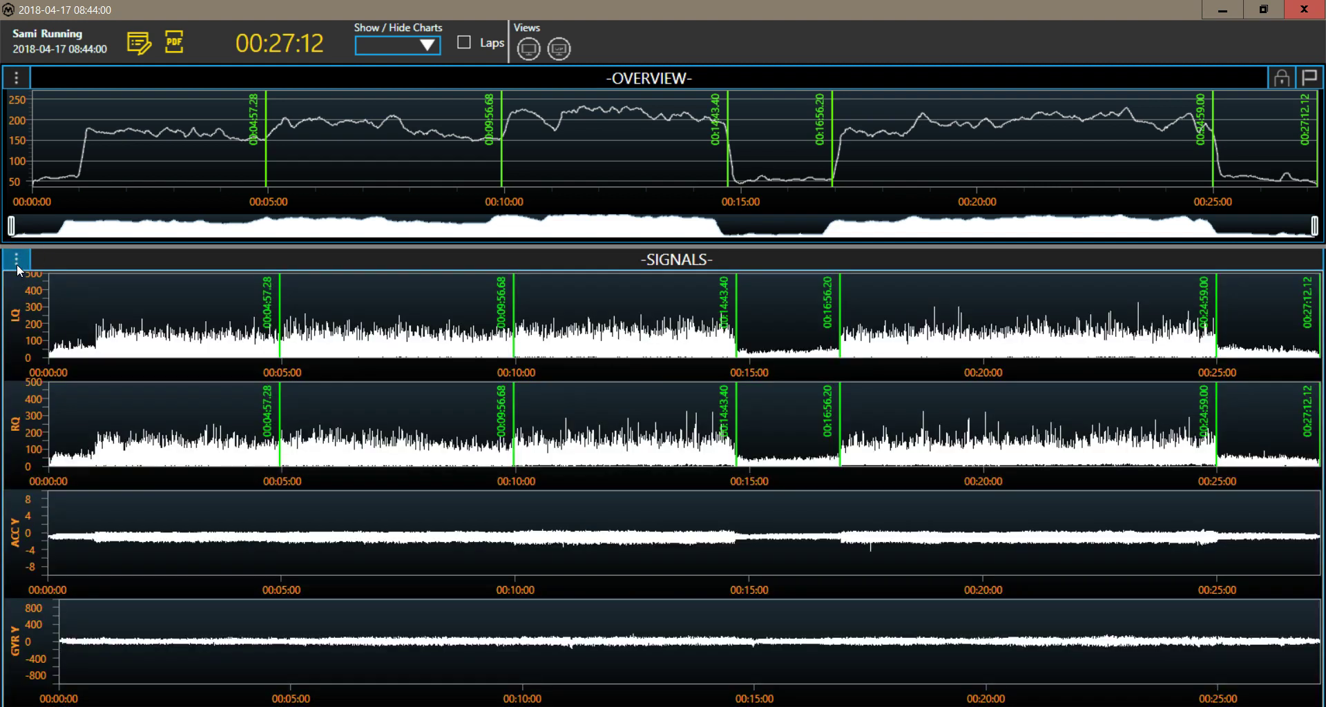
- Examine the LQ, RQ, ACC Y and GYR Y signals in detail around 00:06:38, with ACC Y vertically magnified
{"action": "scroll", "coordinate": [345, 420], "scroll_direction": "up", "scroll_amount": 10}
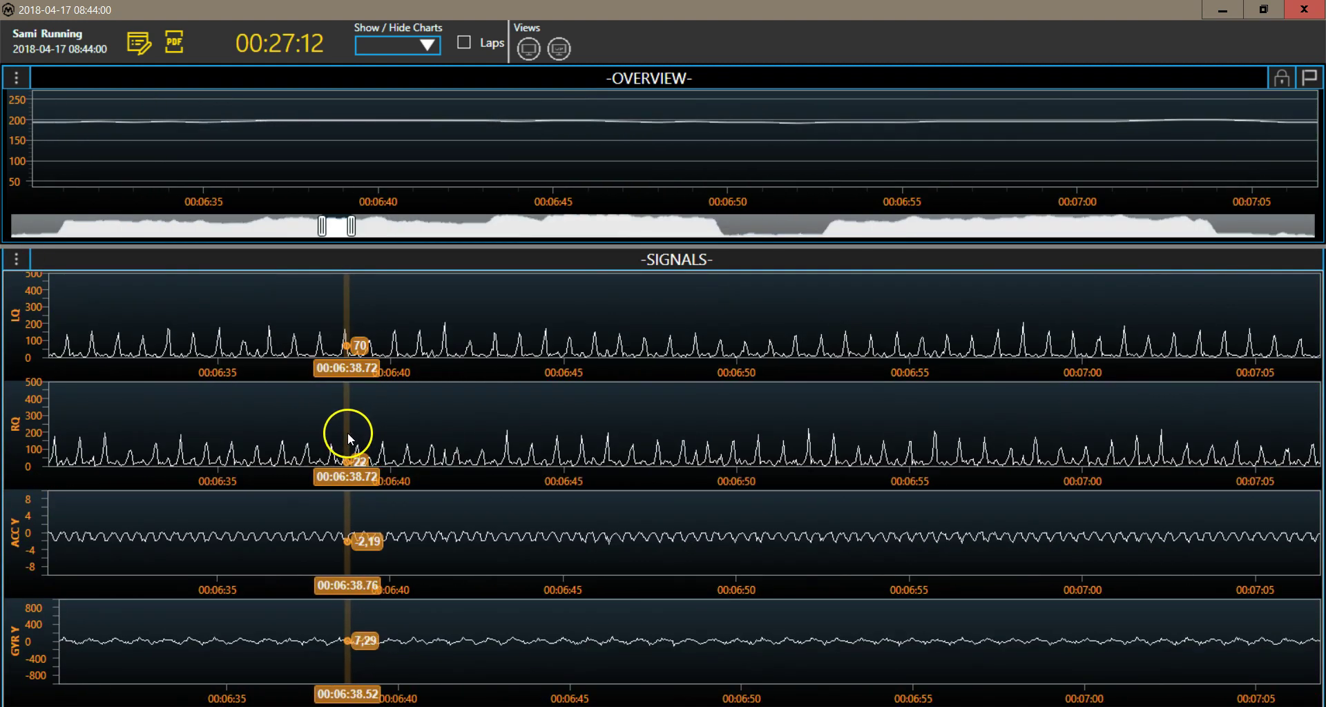
{"action": "scroll", "coordinate": [344, 434], "scroll_direction": "up", "scroll_amount": 2}
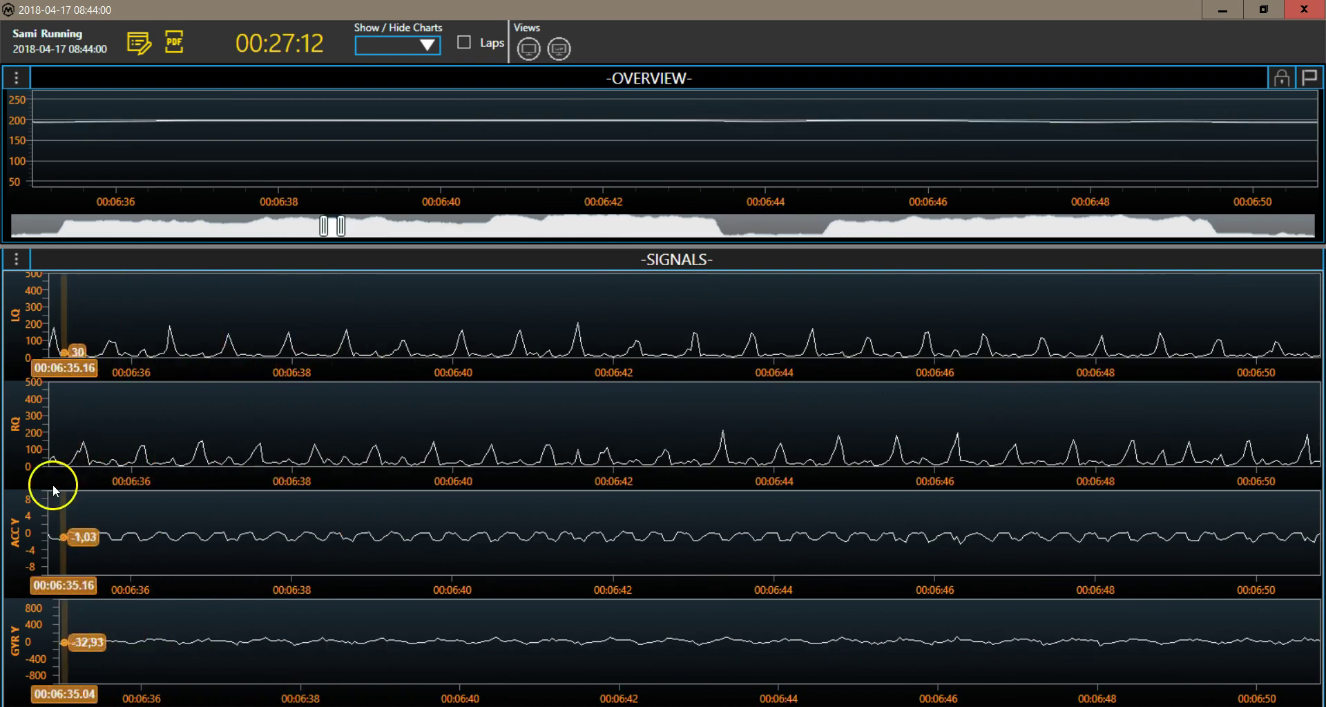
{"action": "scroll", "coordinate": [25, 525], "scroll_direction": "up", "scroll_amount": 3}
{"action": "scroll", "coordinate": [29, 568], "scroll_direction": "up", "scroll_amount": 1}
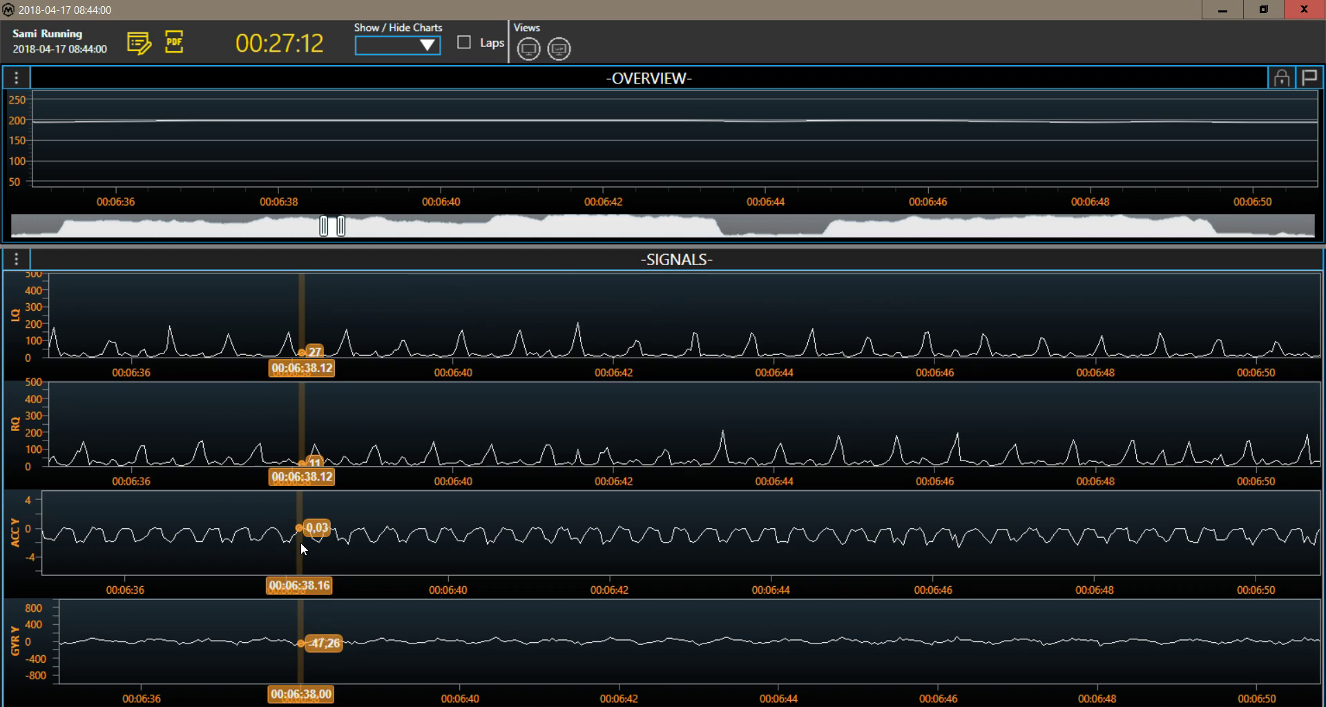
{"action": "scroll", "coordinate": [300, 542], "scroll_direction": "up", "scroll_amount": 5}
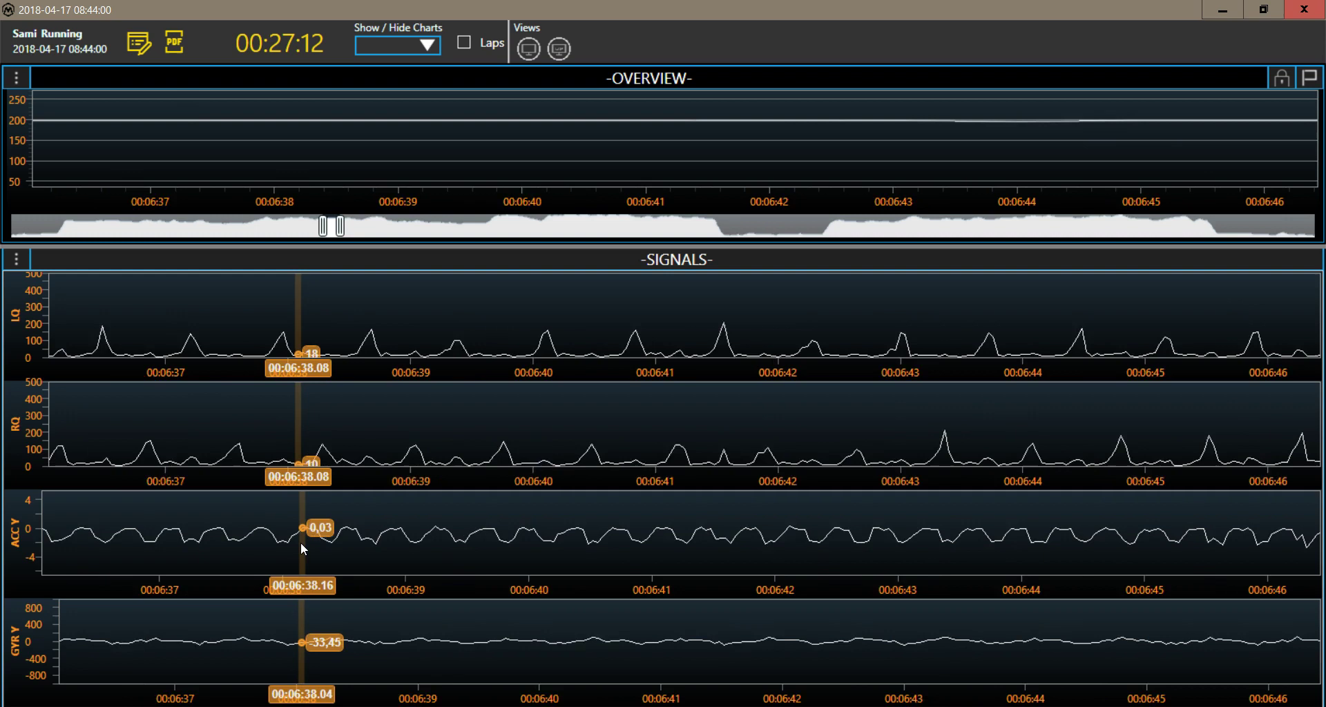
{"action": "left_click", "coordinate": [785, 211]}
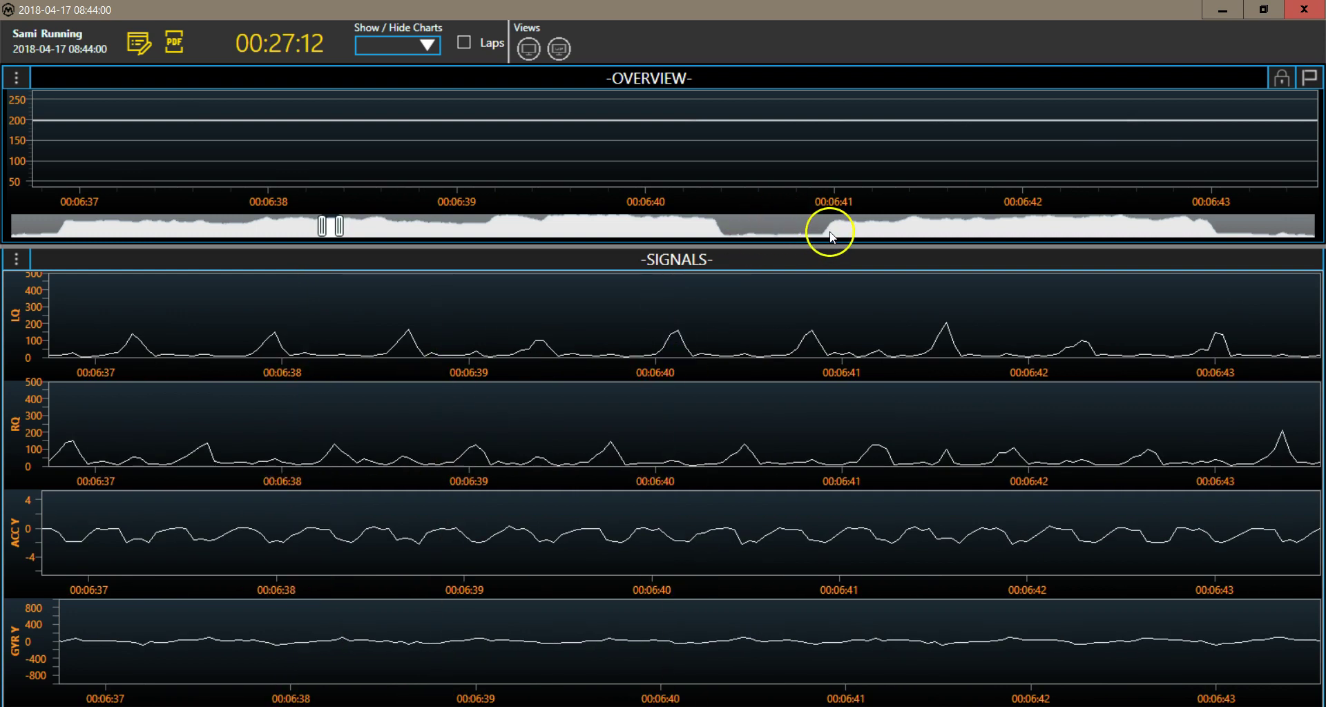